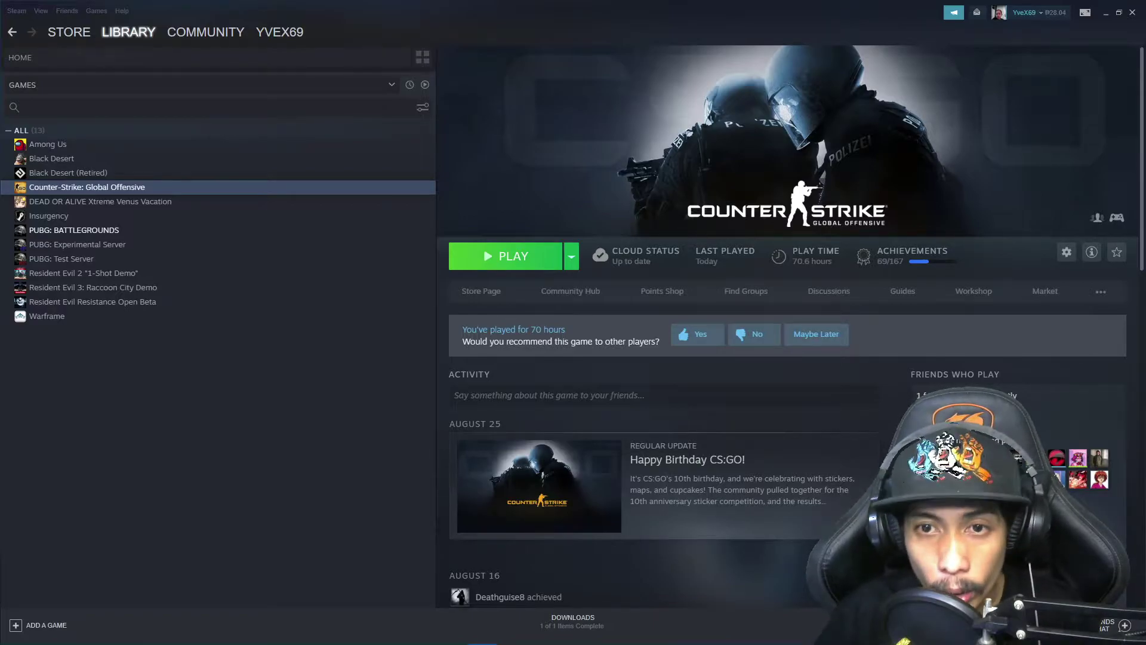
Review the library options in the client settings, including Low Bandwidth Mode and Low Performance Mode, and confirm the dialog
{"action": "left_click", "coordinate": [12, 11]}
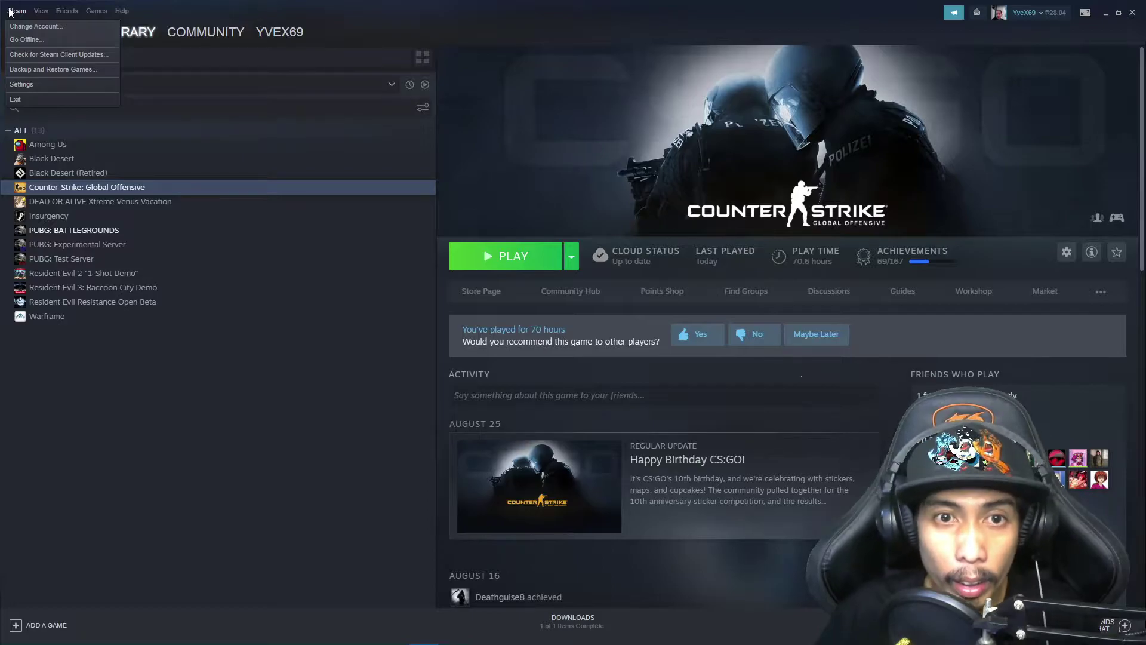
{"action": "left_click", "coordinate": [49, 86]}
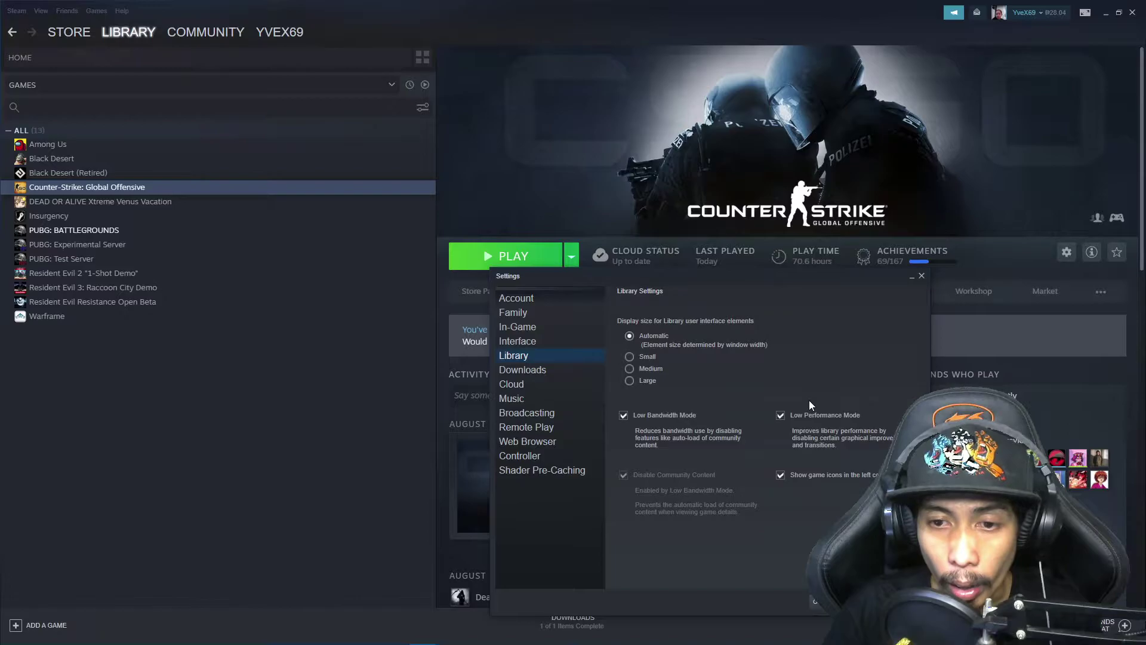
{"action": "left_click", "coordinate": [817, 607]}
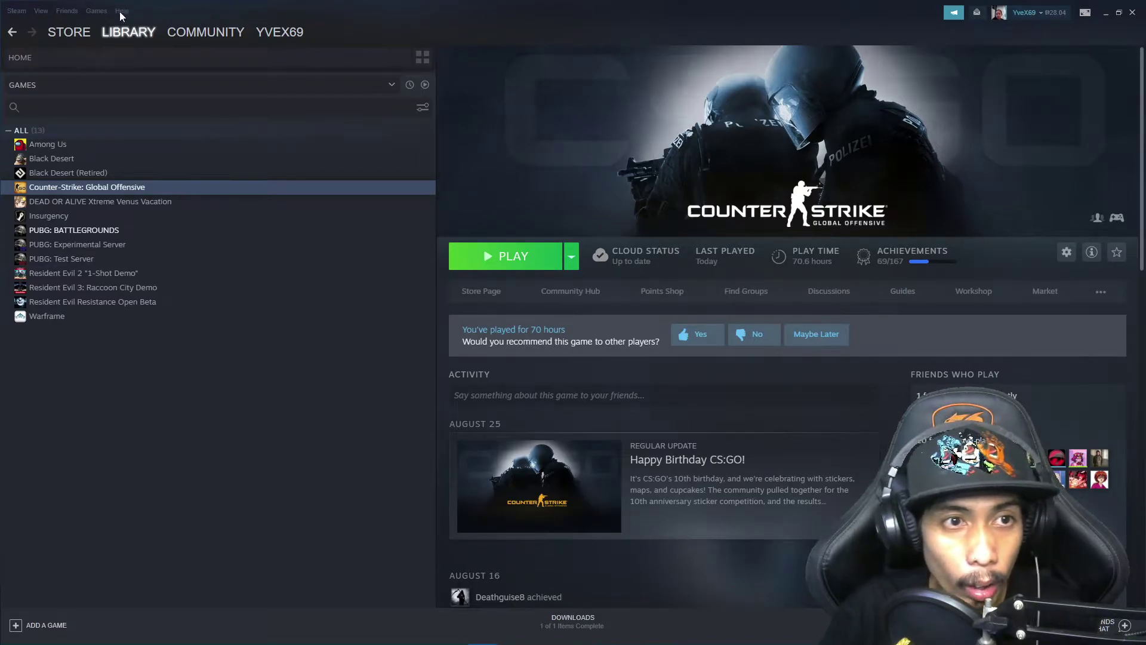
Turn off animated avatars and animated avatar frames in the friends list settings and close the settings window
{"action": "left_click", "coordinate": [67, 12]}
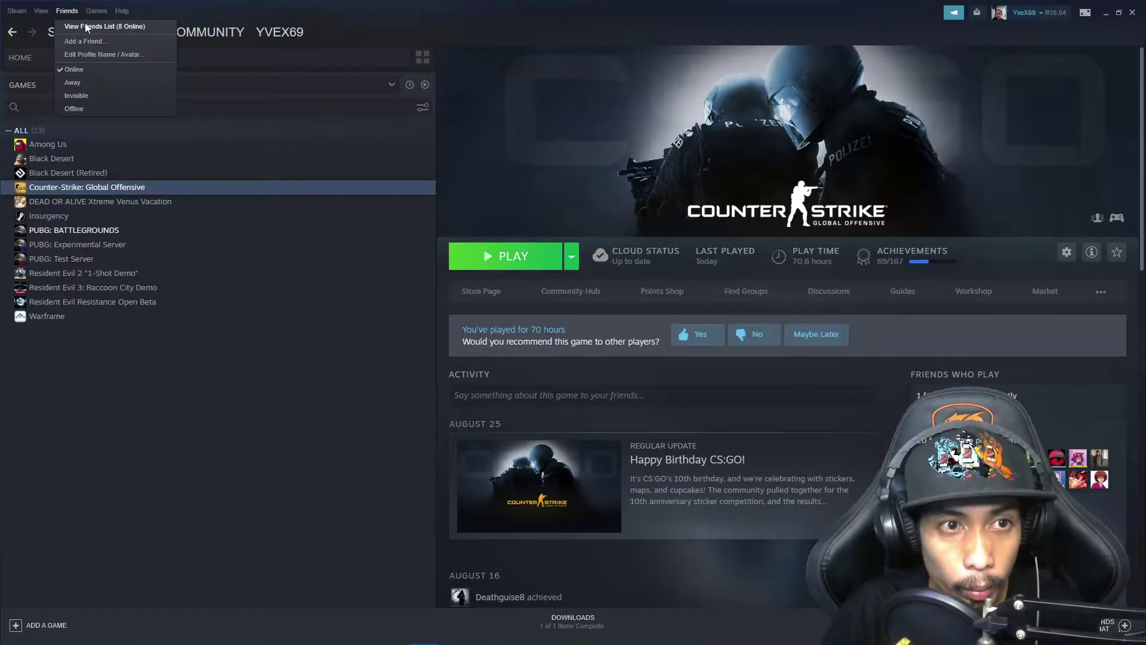
{"action": "left_click", "coordinate": [85, 26]}
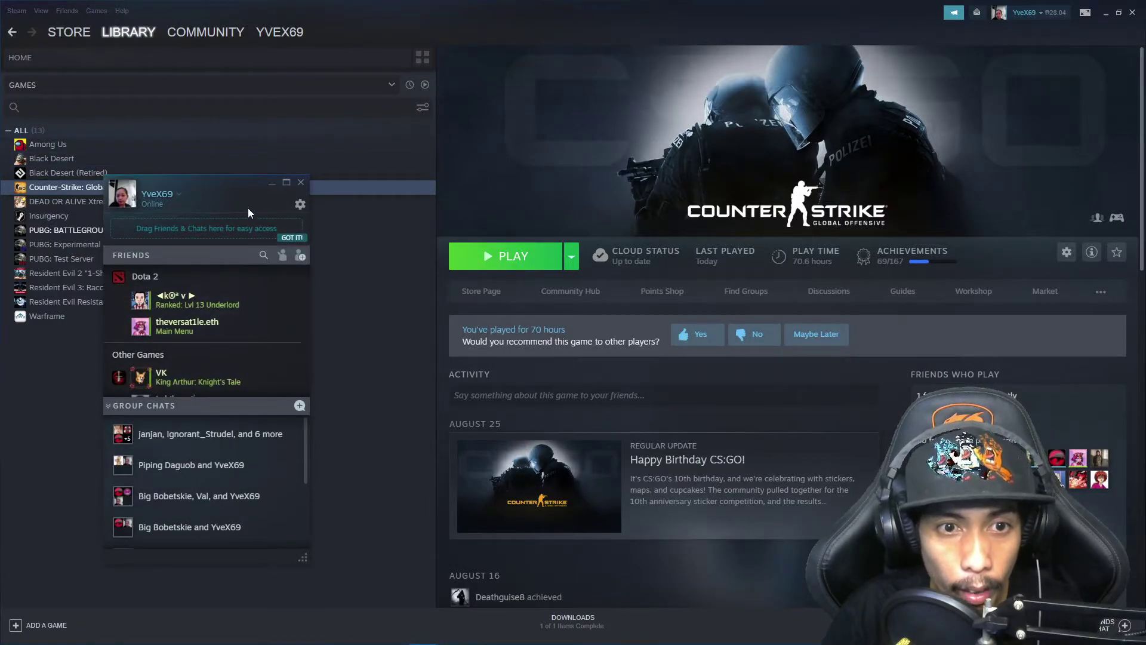
{"action": "left_click", "coordinate": [299, 204]}
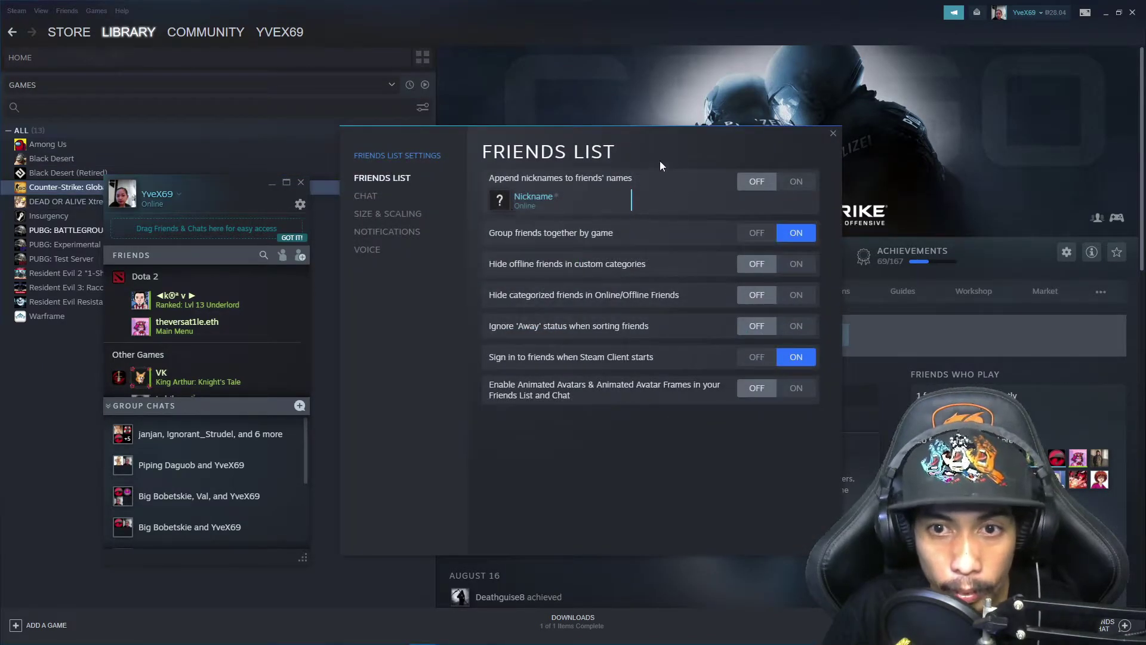
{"action": "left_click_drag", "start_coordinate": [593, 148], "coordinate": [415, 146]}
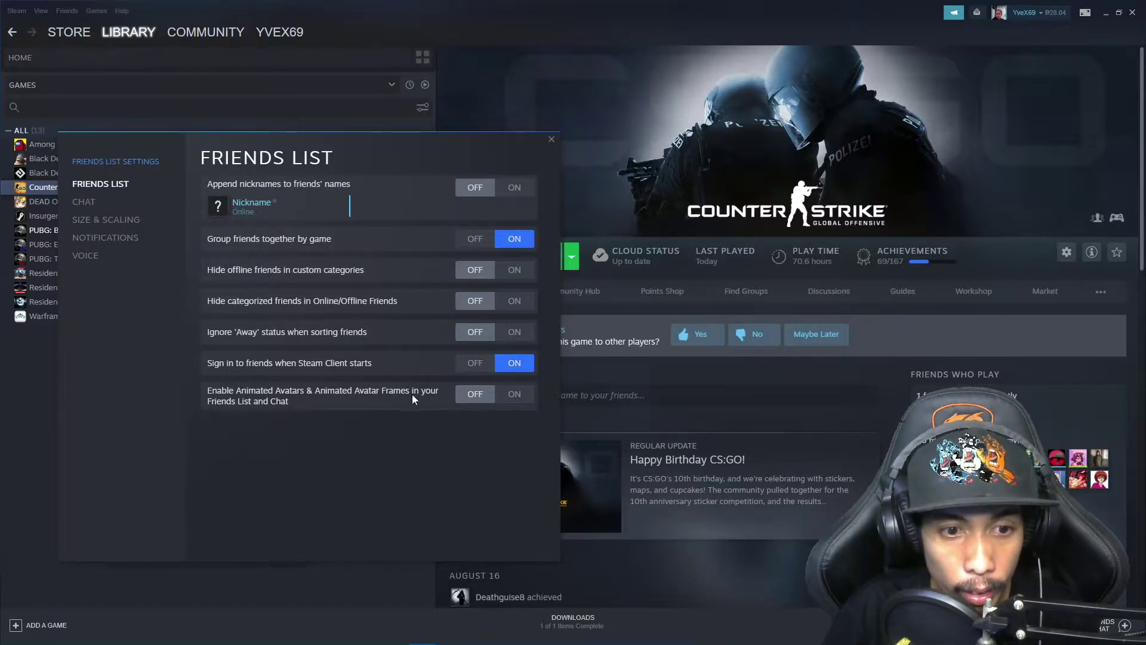
{"action": "left_click", "coordinate": [476, 399]}
{"action": "left_click", "coordinate": [481, 399]}
{"action": "left_click", "coordinate": [484, 399]}
{"action": "left_click", "coordinate": [484, 403]}
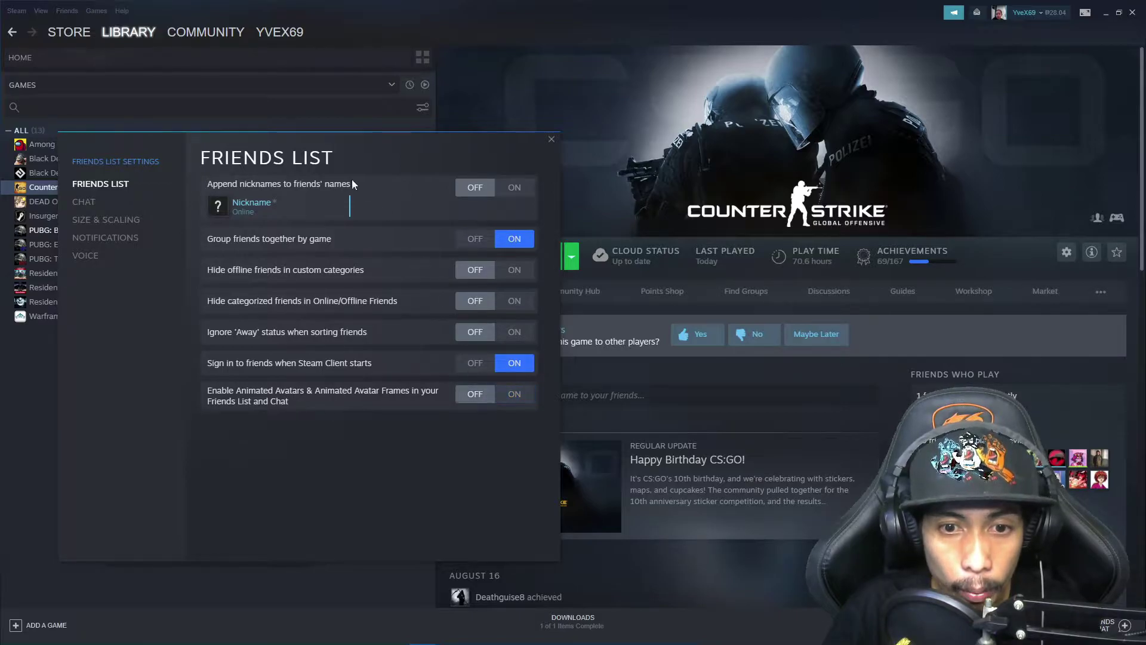
{"action": "left_click_drag", "start_coordinate": [267, 139], "coordinate": [371, 245]}
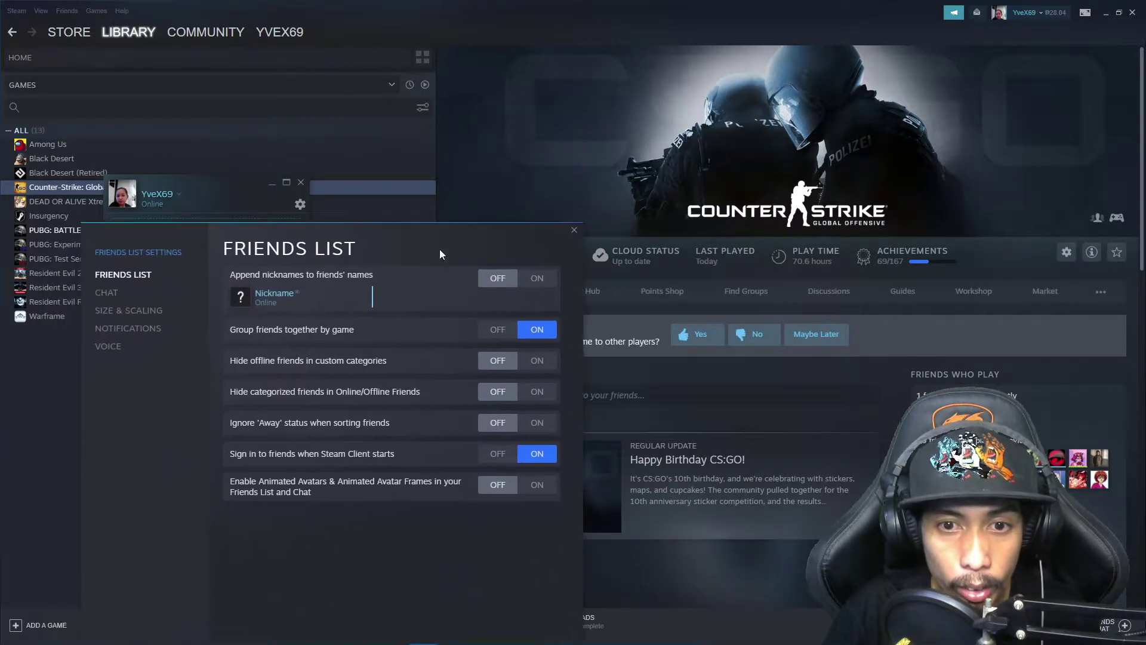
{"action": "left_click", "coordinate": [574, 231]}
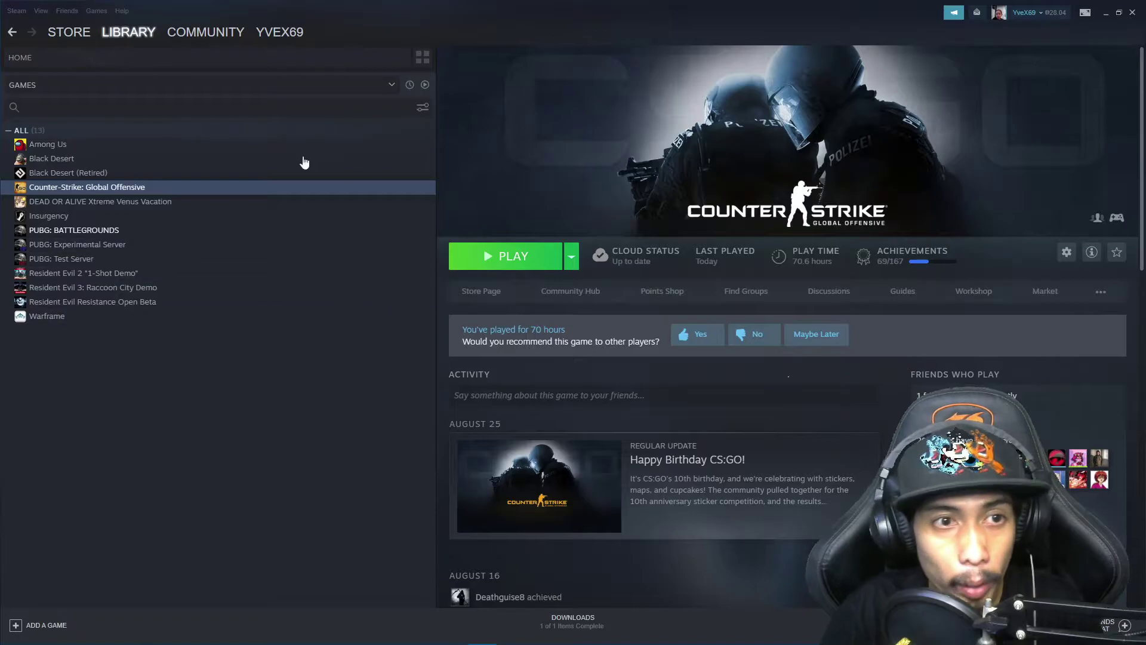
Open the general properties of Counter-Strike: Global Offensive from the game library
{"action": "right_click", "coordinate": [82, 187]}
{"action": "left_click", "coordinate": [134, 266]}
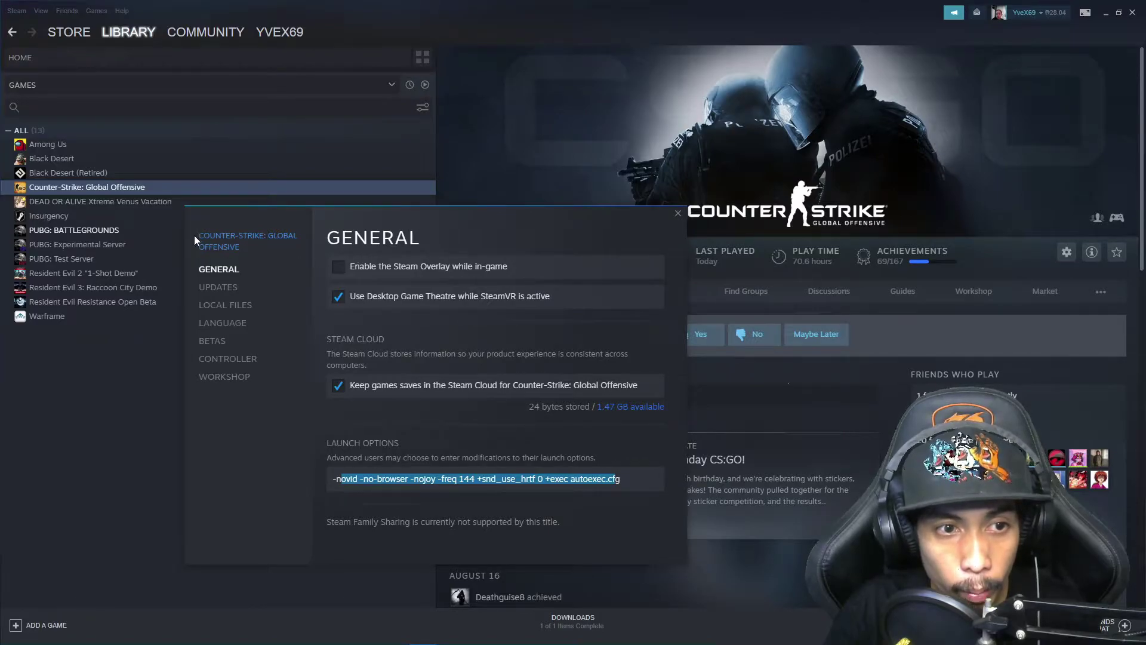
{"action": "right_click", "coordinate": [84, 190]}
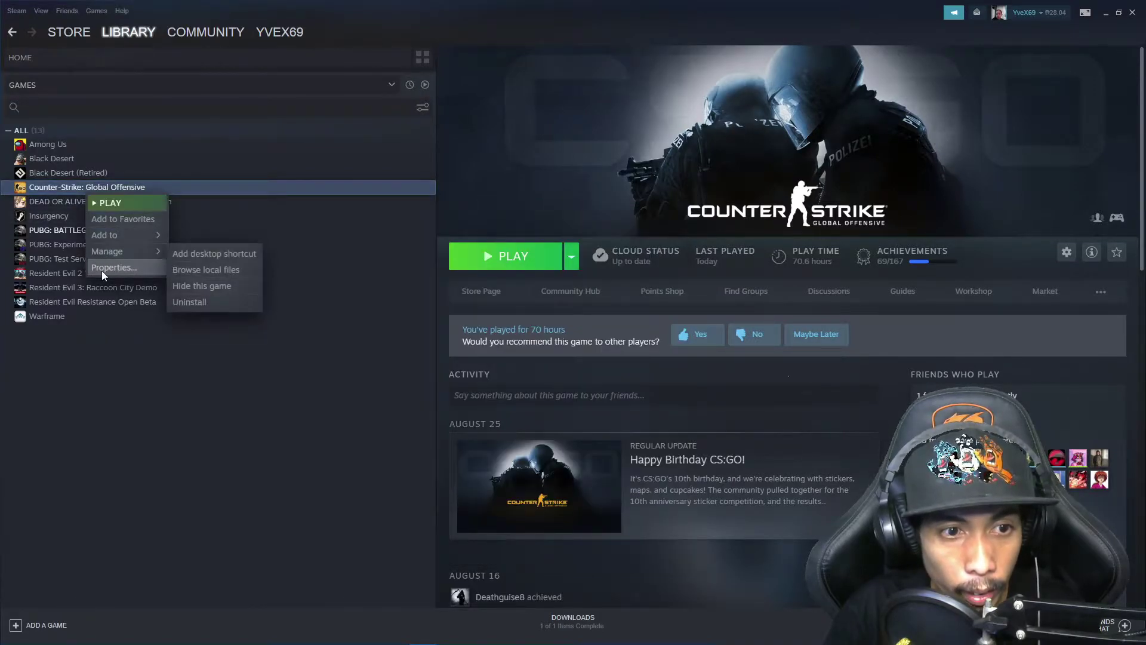
{"action": "left_click", "coordinate": [102, 270]}
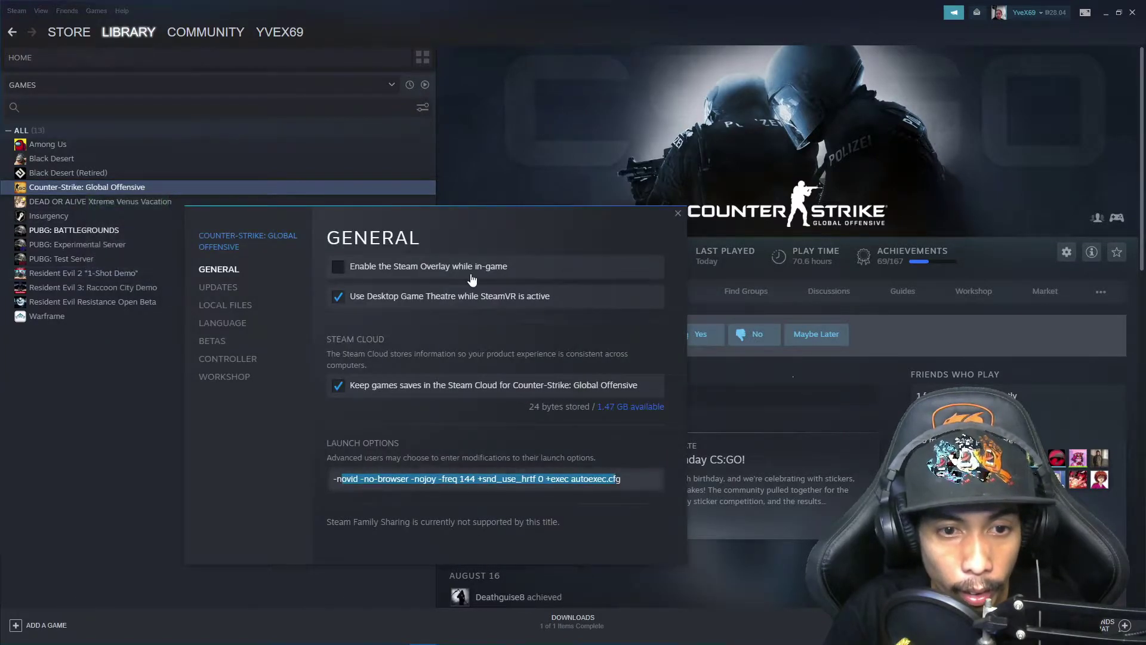
{"action": "left_click", "coordinate": [367, 272]}
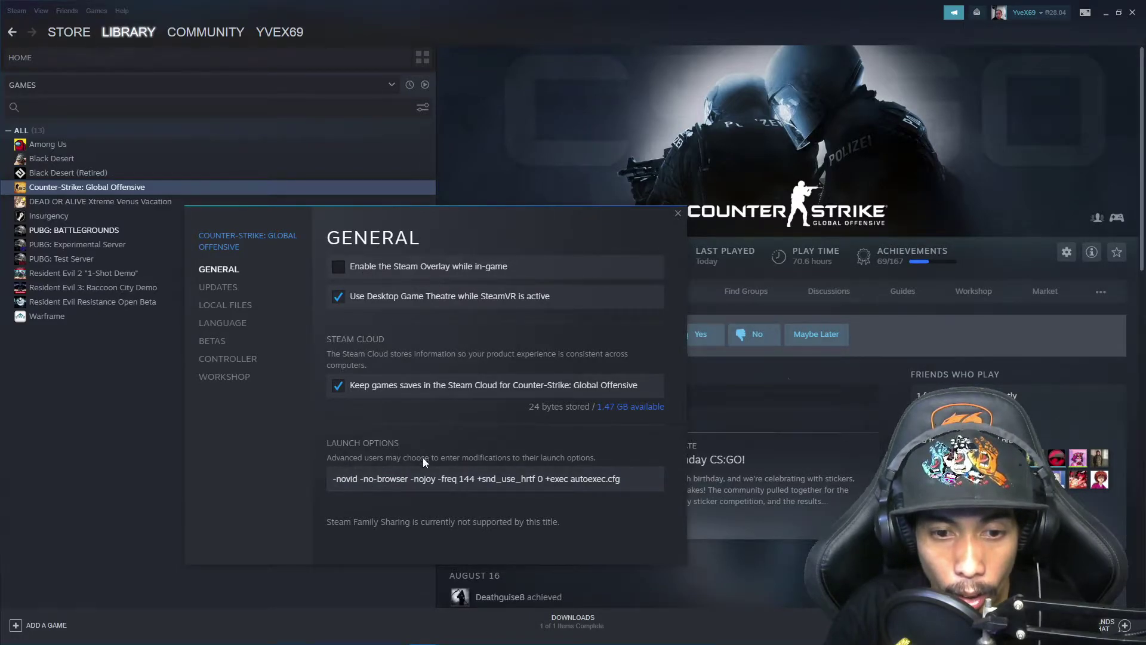
Replace the launch options with the line copied from Notepad, adjusted to -novid -no-browser -nojoy -freq 144 +snd_use_hrtf 0 +exec autoexec.cfg
{"action": "left_click", "coordinate": [511, 633]}
{"action": "left_click", "coordinate": [748, 413]}
{"action": "key", "text": "ctrl+a"}
{"action": "key", "text": "ctrl+c"}
{"action": "left_click_drag", "start_coordinate": [621, 346], "coordinate": [831, 264]}
{"action": "left_click", "coordinate": [480, 478]}
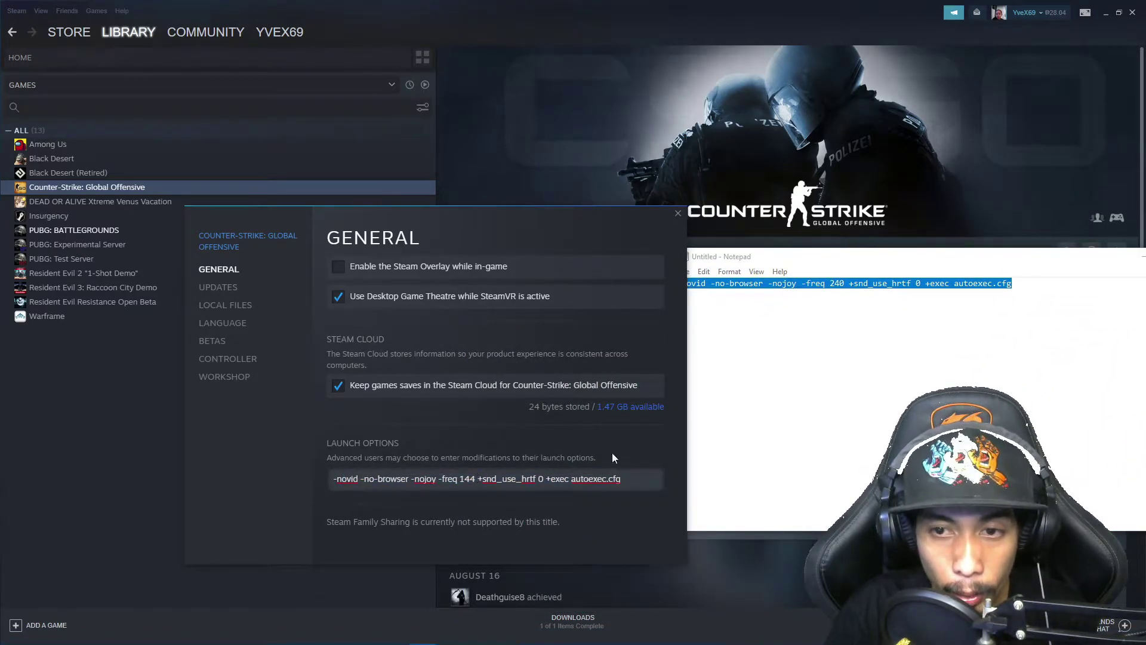
{"action": "key", "text": "ctrl+a"}
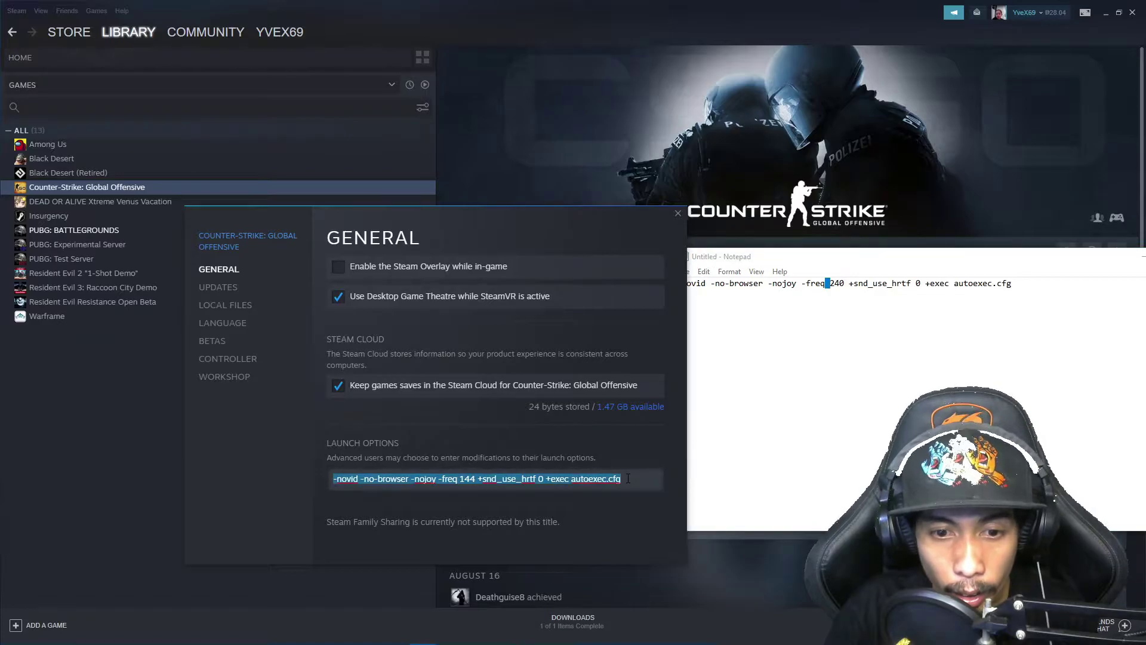
{"action": "key", "text": "ctrl+v"}
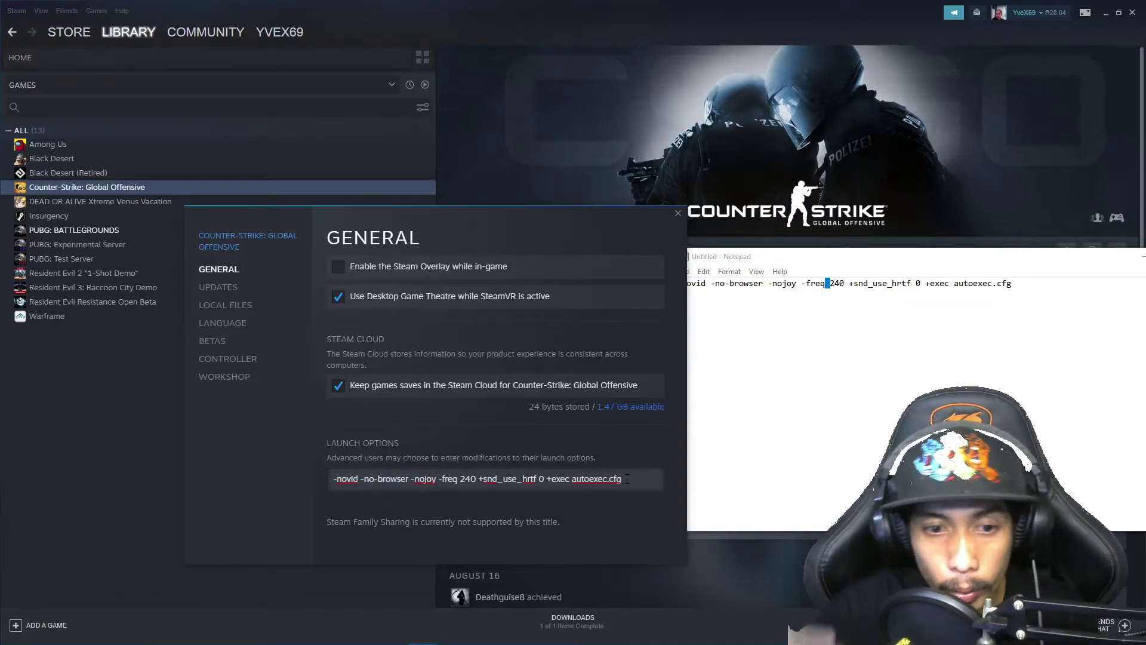
{"action": "double_click", "coordinate": [463, 480]}
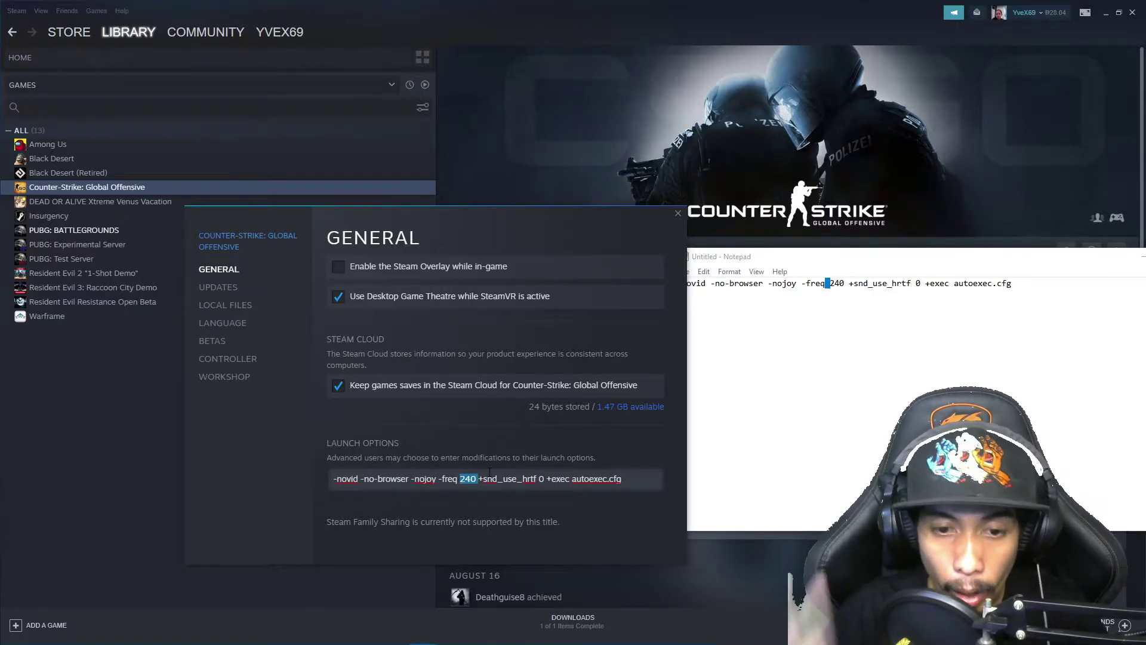
{"action": "type", "text": "144"}
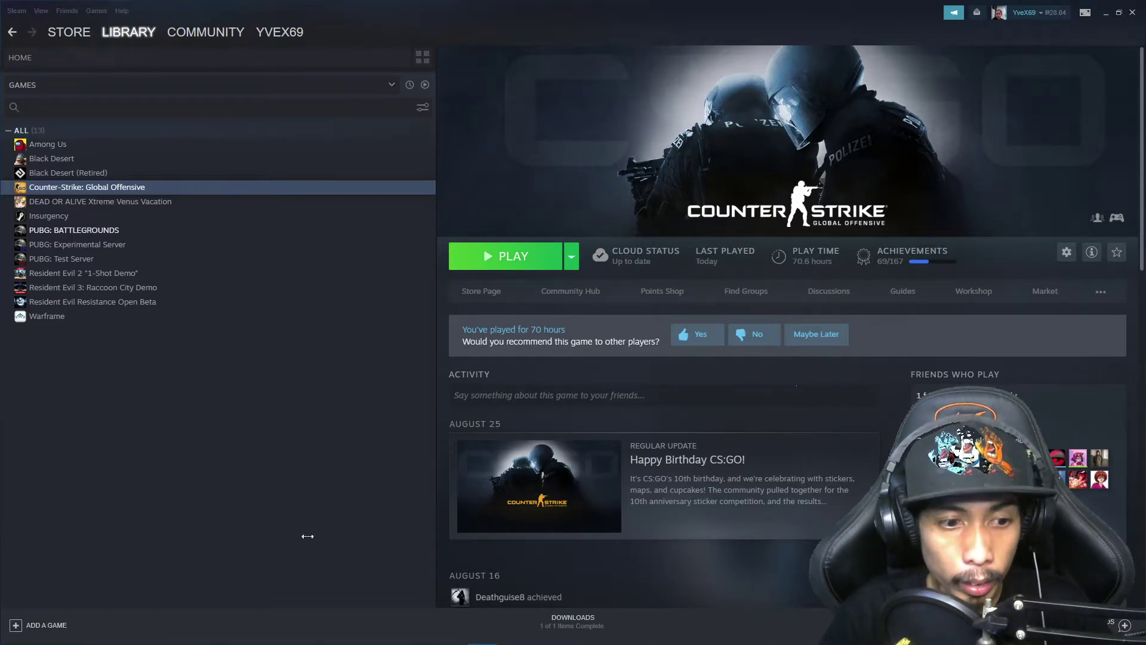
{"action": "mouse_move", "coordinate": [51, 636]}
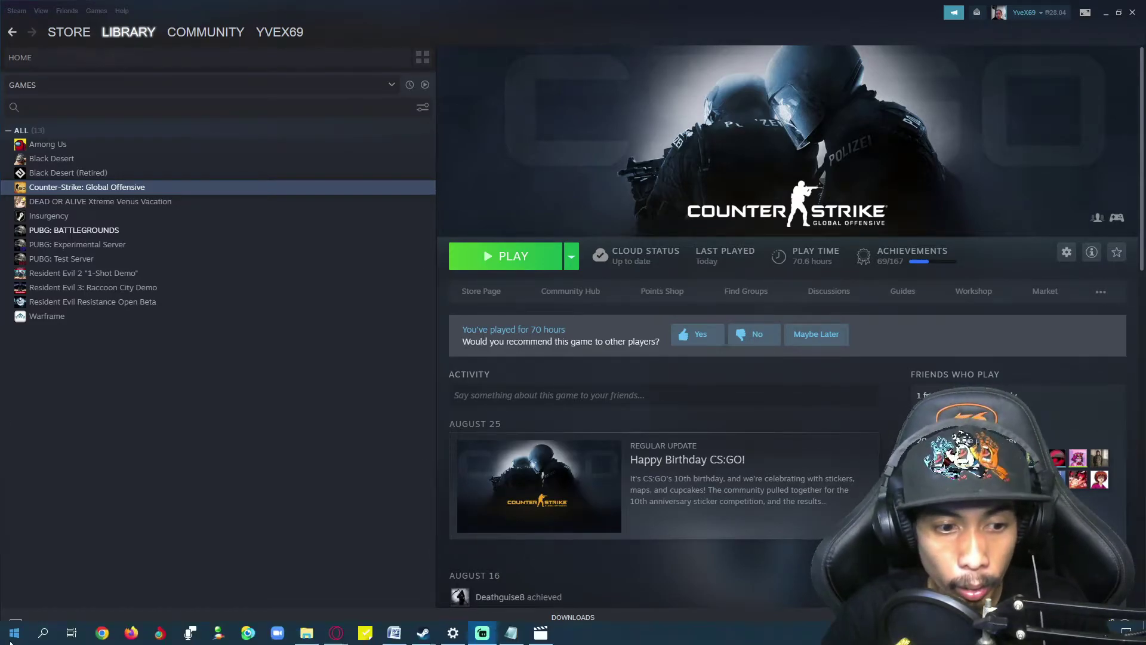
{"action": "left_click", "coordinate": [48, 635]}
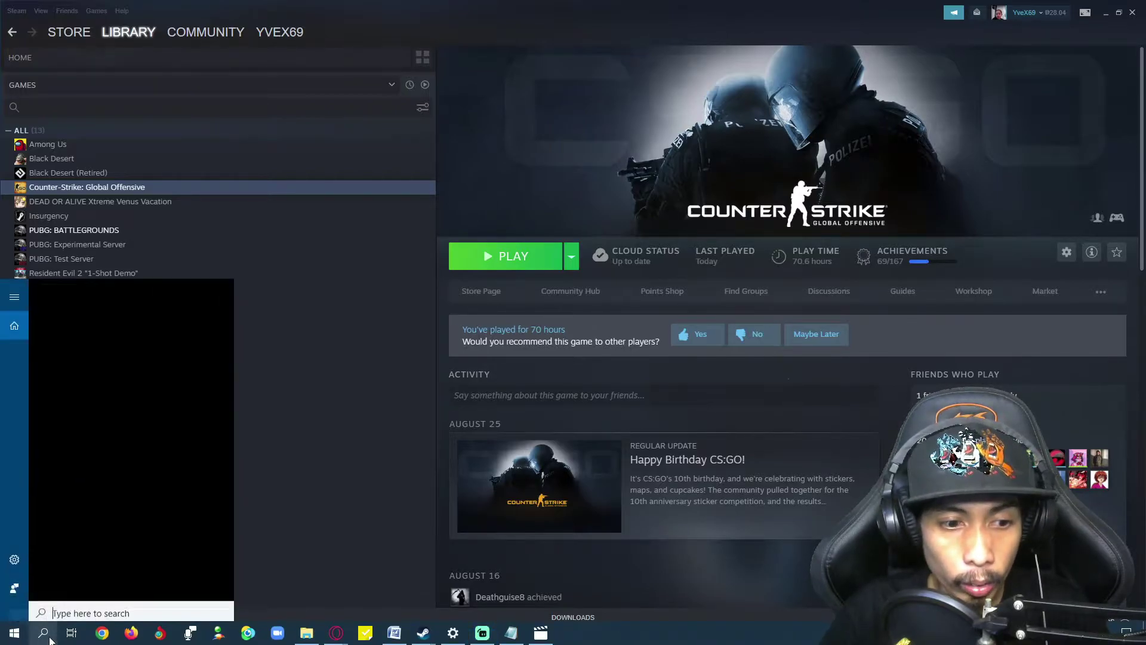
{"action": "left_click", "coordinate": [47, 636]}
Switch to File Explorer and go to the folder D:\SteamLibrary\steamapps\common\Counter-Strike Global Offensive
{"action": "mouse_move", "coordinate": [301, 637]}
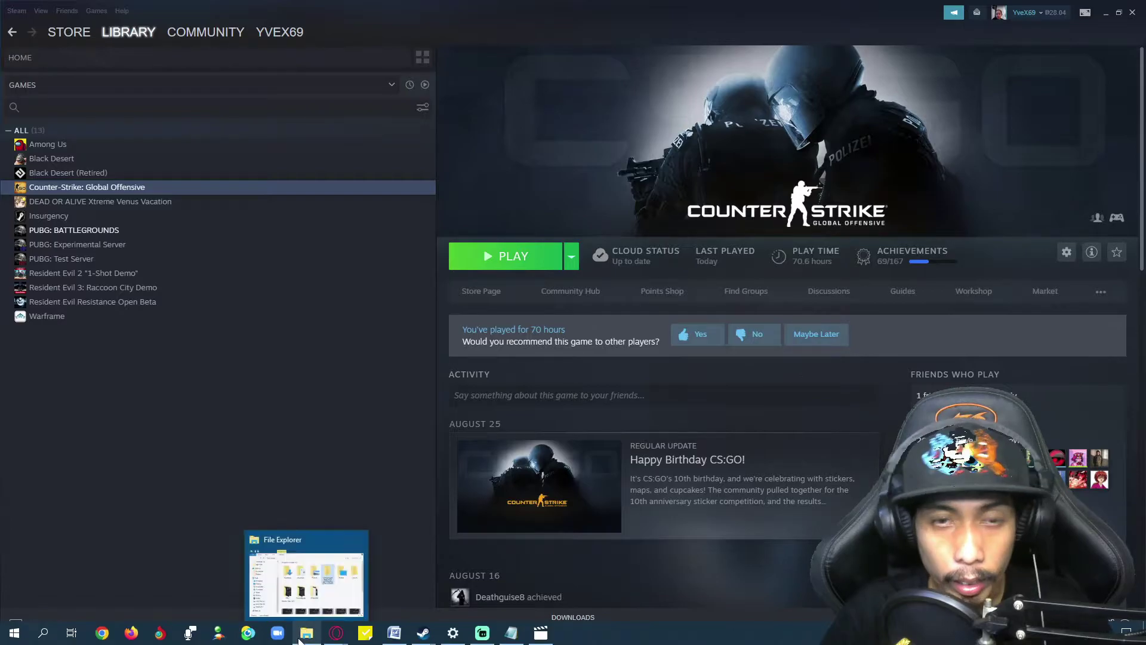
{"action": "left_click", "coordinate": [301, 637]}
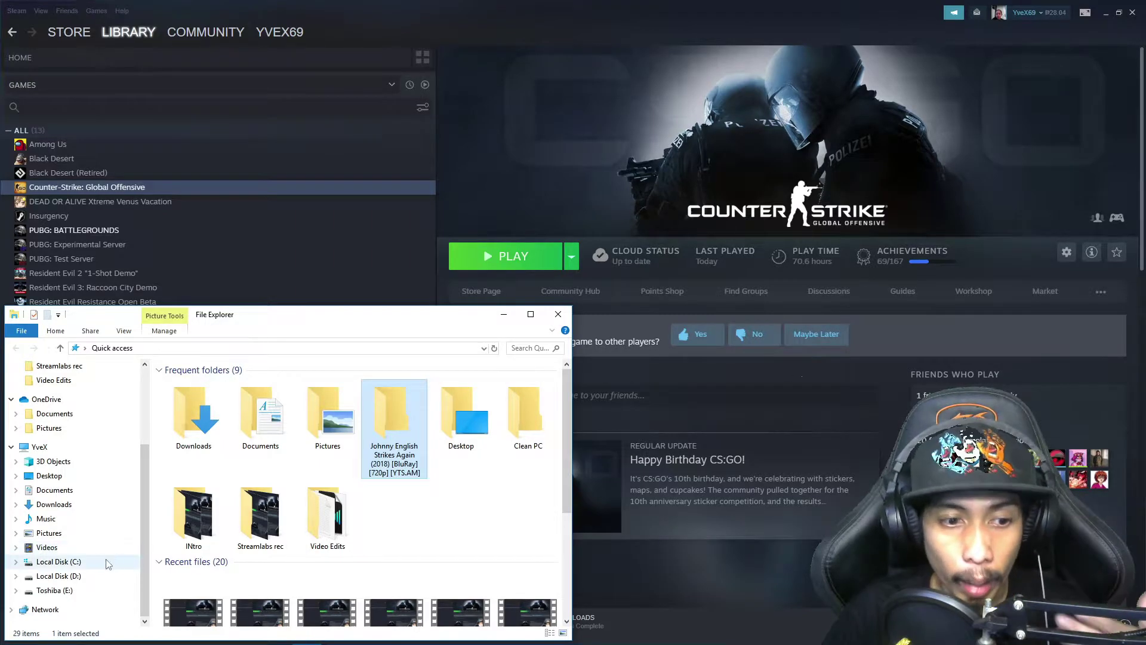
{"action": "left_click", "coordinate": [74, 578]}
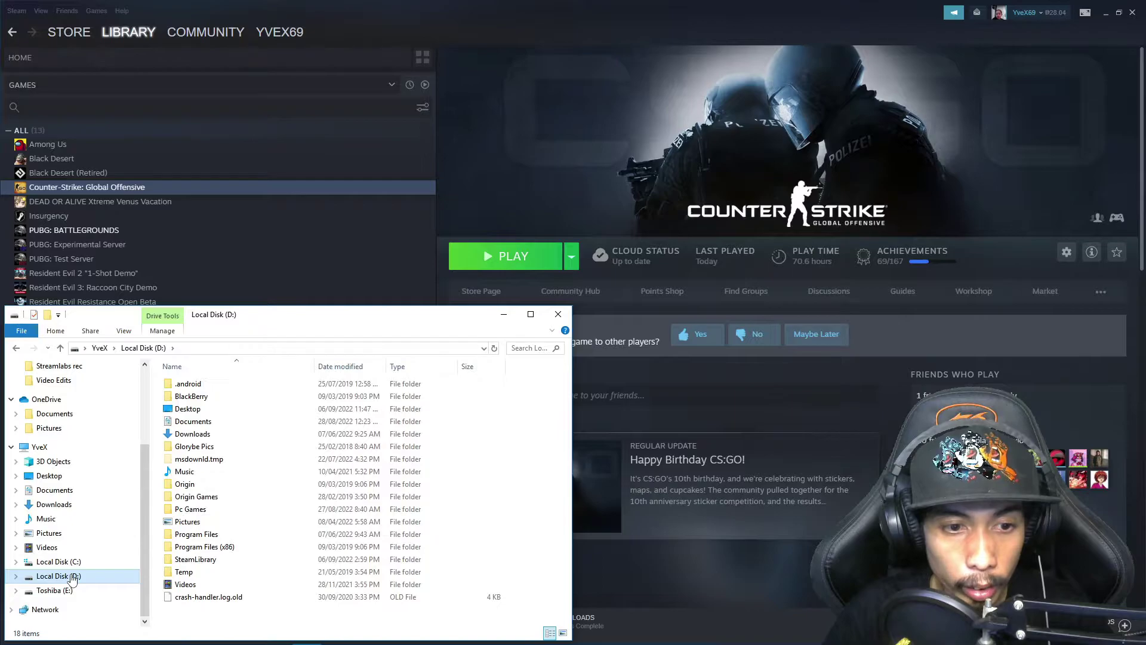
{"action": "left_click", "coordinate": [207, 561]}
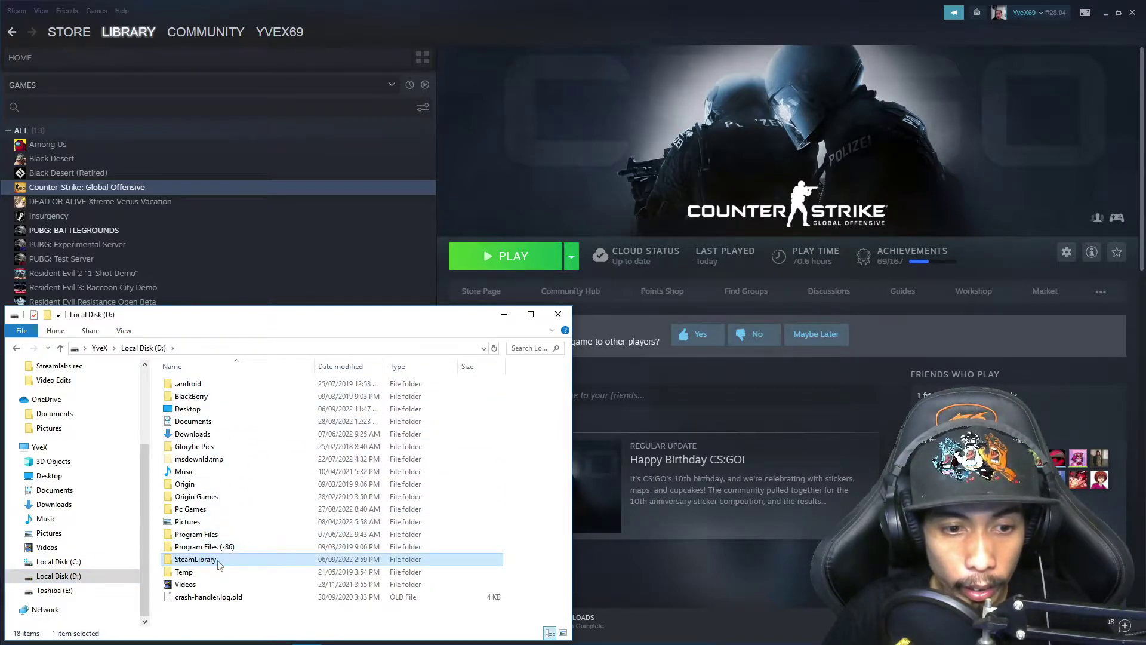
{"action": "double_click", "coordinate": [219, 563]}
{"action": "double_click", "coordinate": [199, 385]}
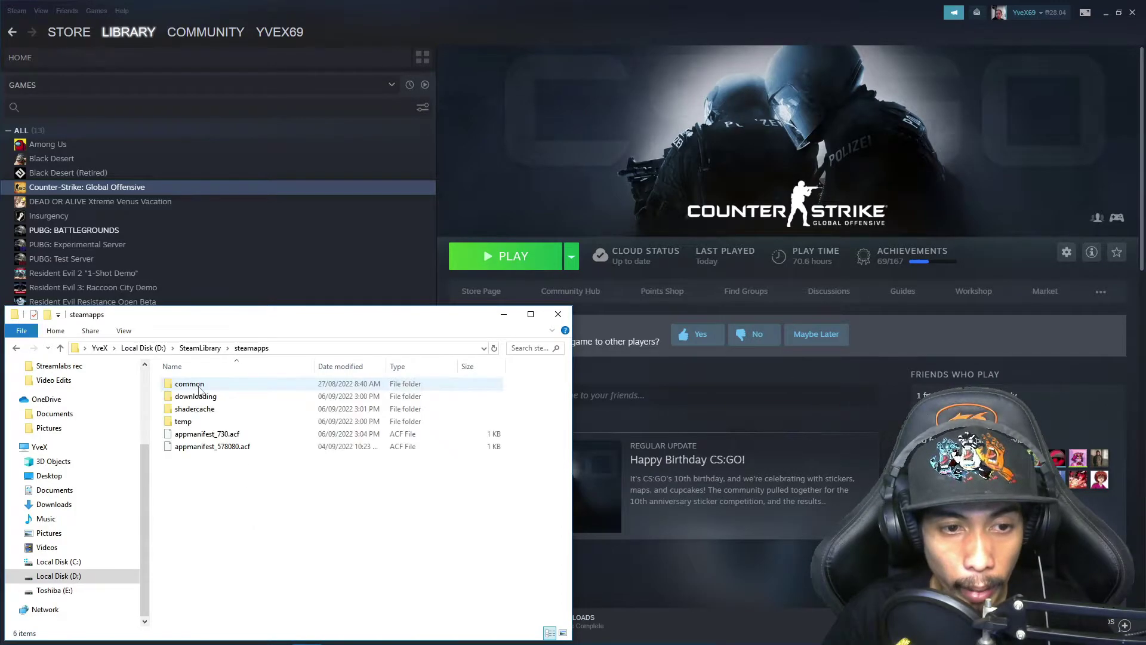
{"action": "double_click", "coordinate": [222, 385]}
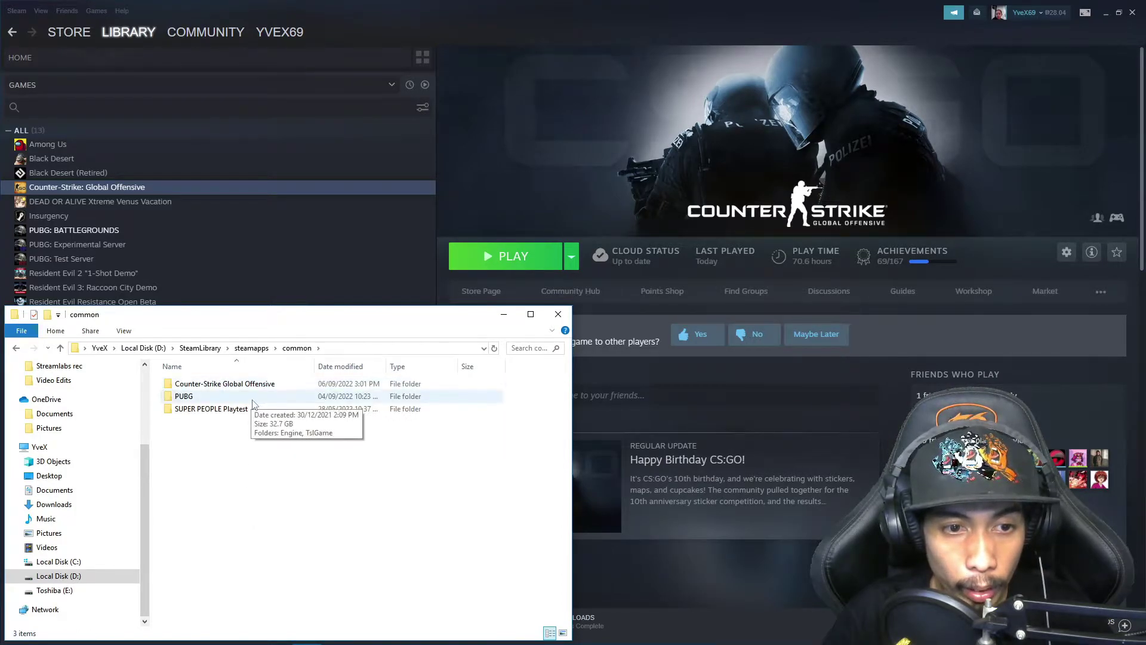
{"action": "double_click", "coordinate": [216, 385]}
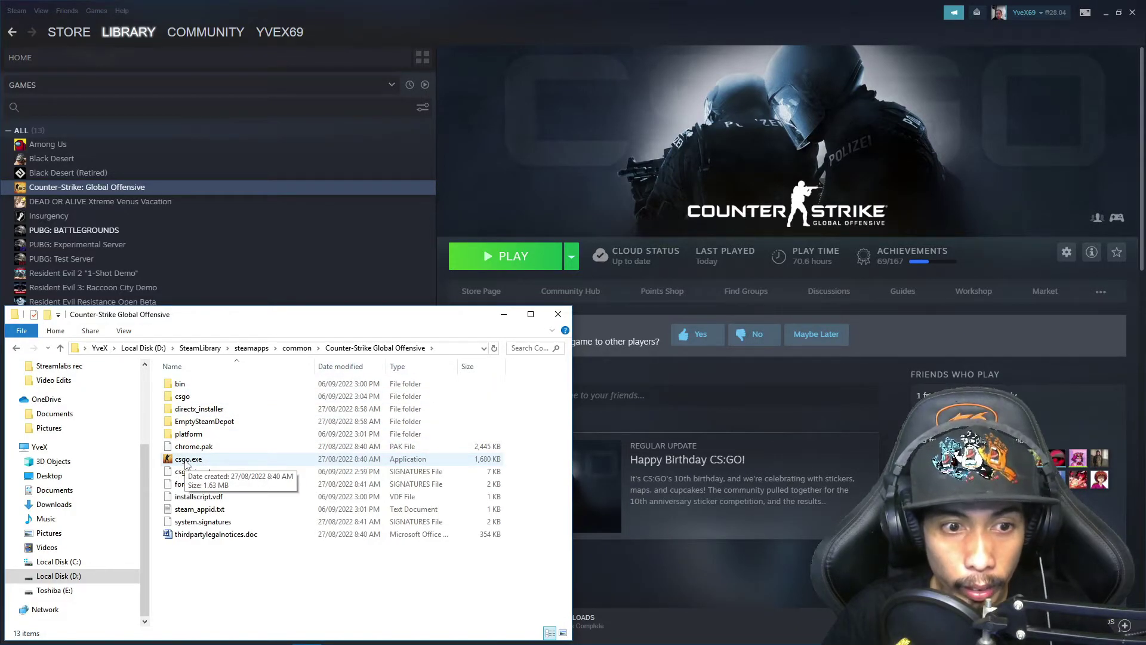
Disable fullscreen optimizations in the compatibility properties of csgo.exe
{"action": "right_click", "coordinate": [188, 459]}
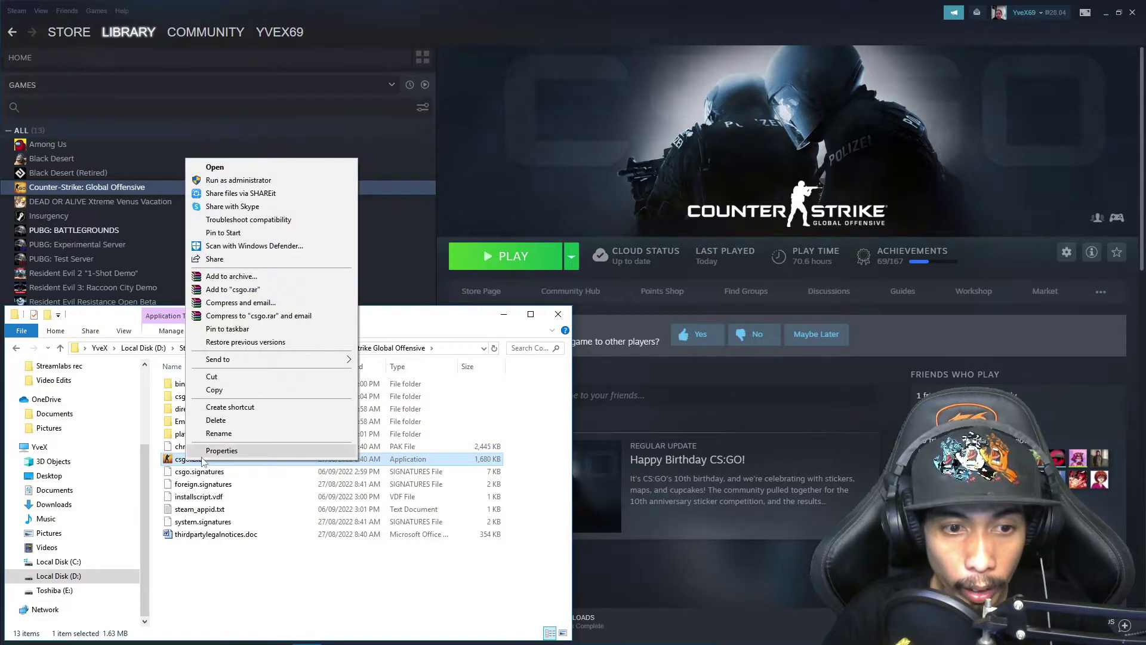
{"action": "left_click", "coordinate": [203, 452]}
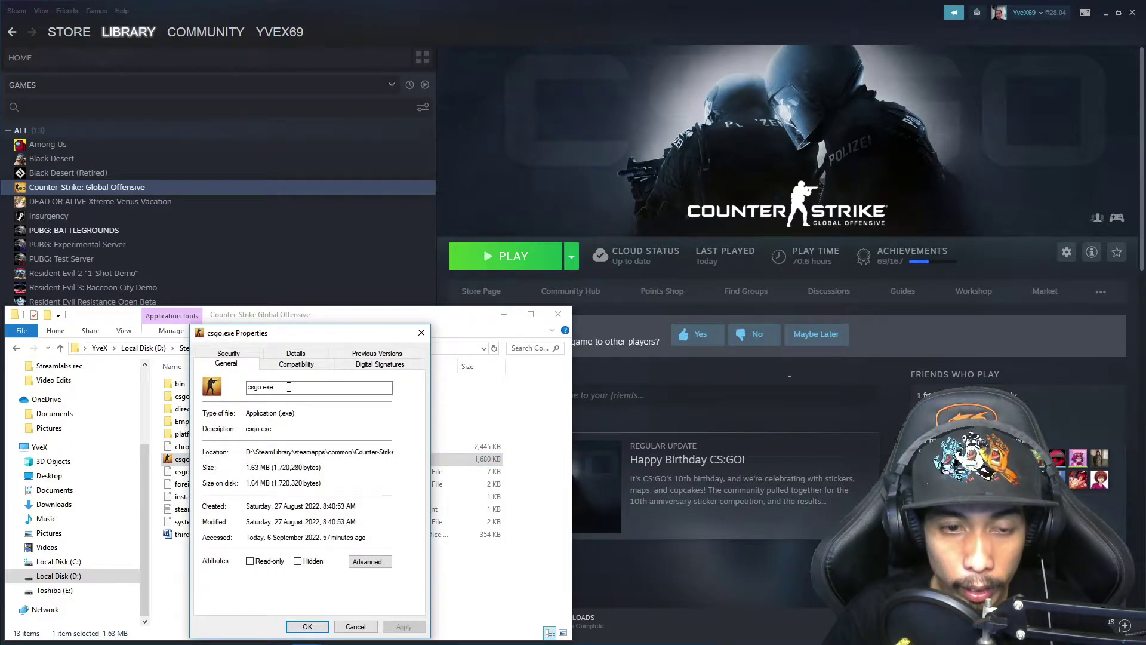
{"action": "left_click", "coordinate": [294, 365]}
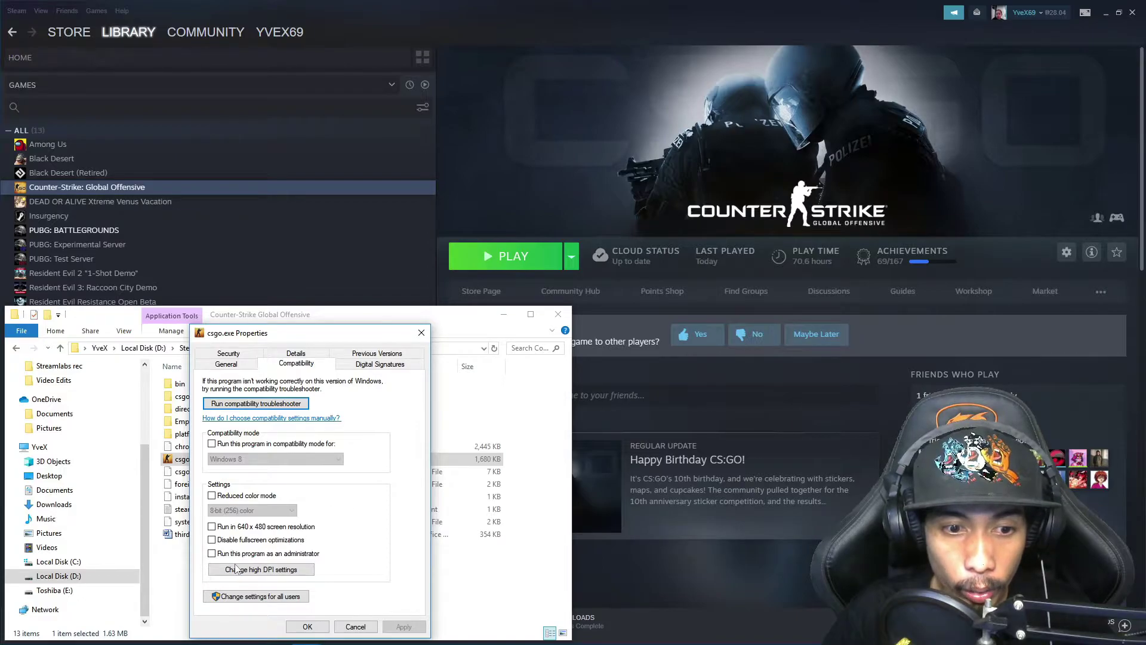
{"action": "left_click", "coordinate": [214, 541]}
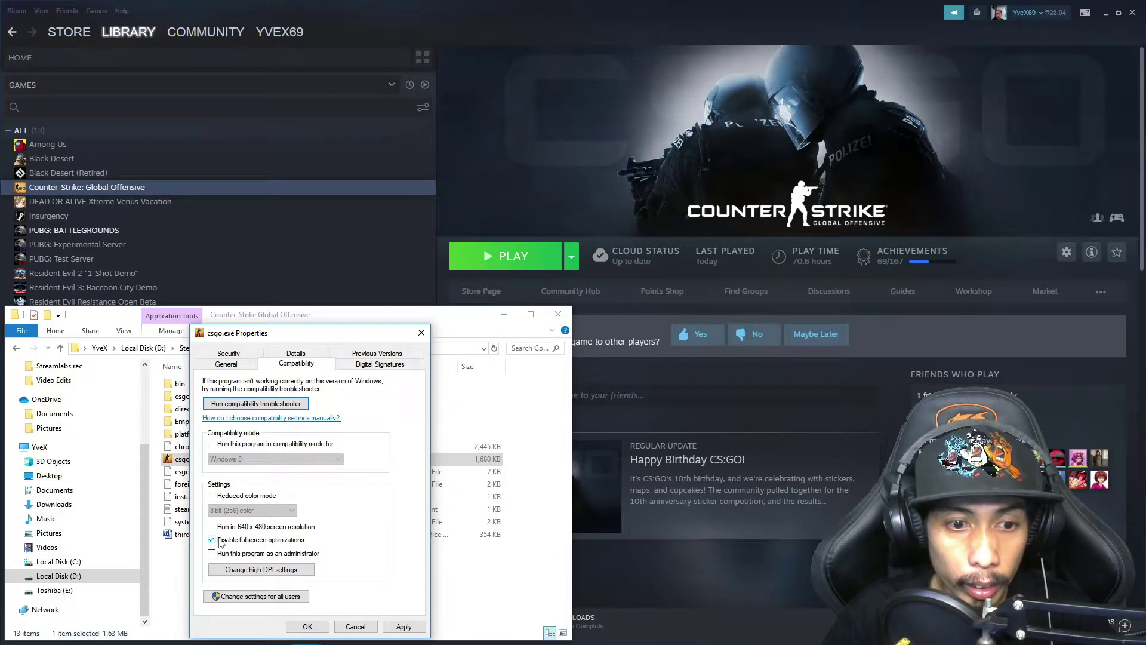
Override the high DPI scaling behavior of csgo.exe with scaling performed by Application, and apply the compatibility properties
{"action": "left_click", "coordinate": [266, 573]}
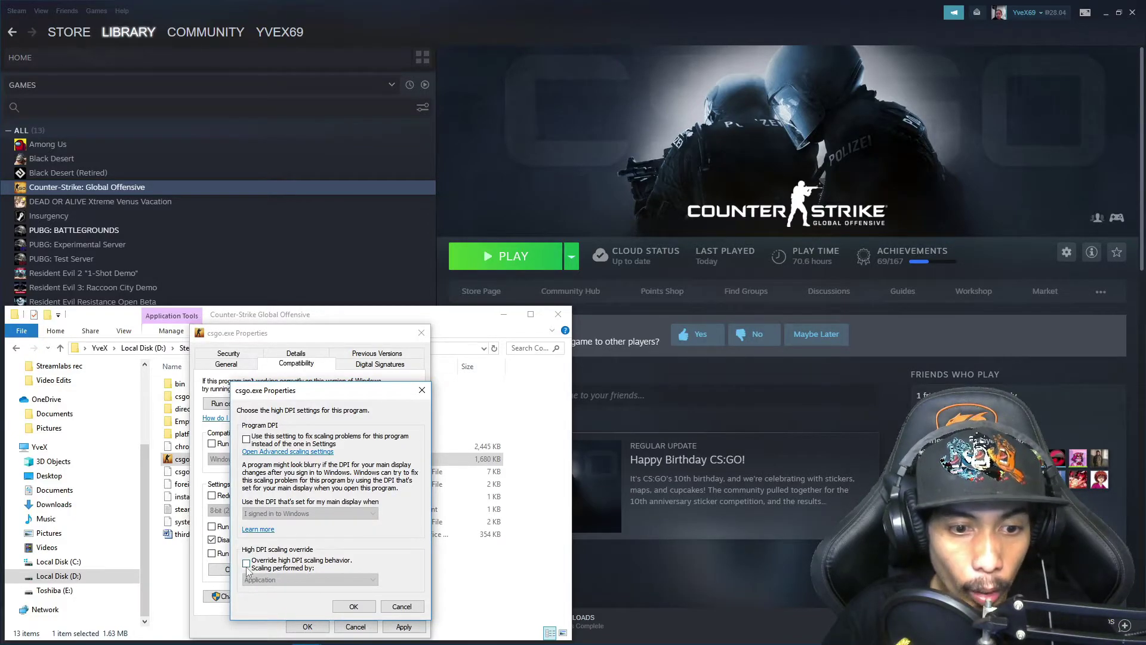
{"action": "left_click", "coordinate": [329, 565]}
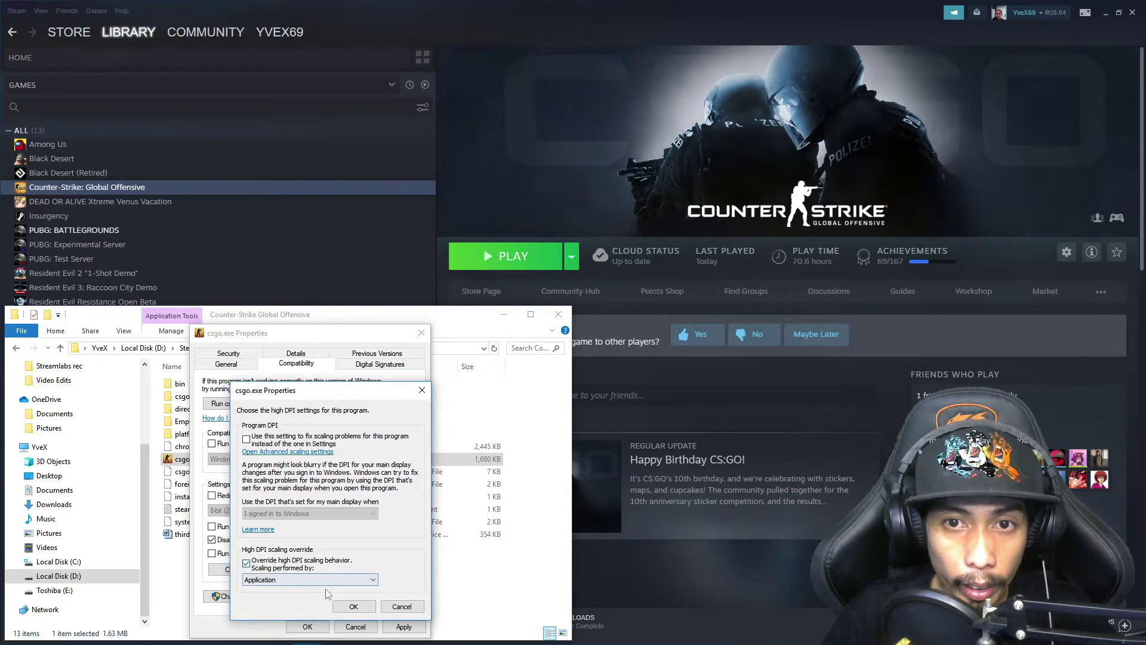
{"action": "left_click", "coordinate": [303, 579]}
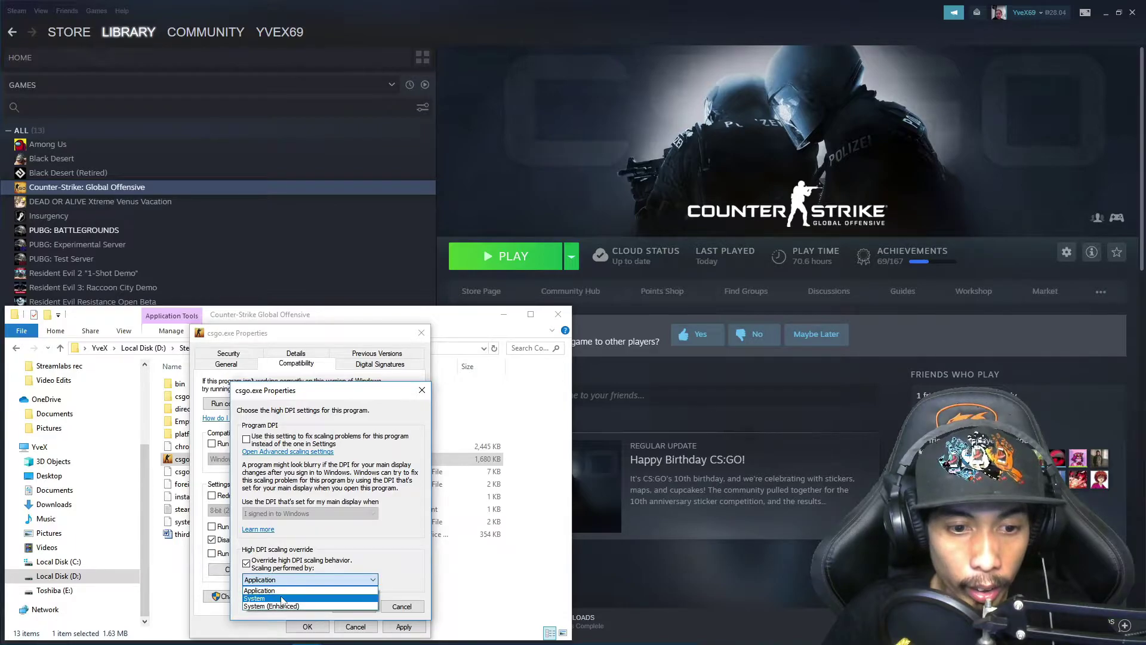
{"action": "left_click", "coordinate": [349, 567]}
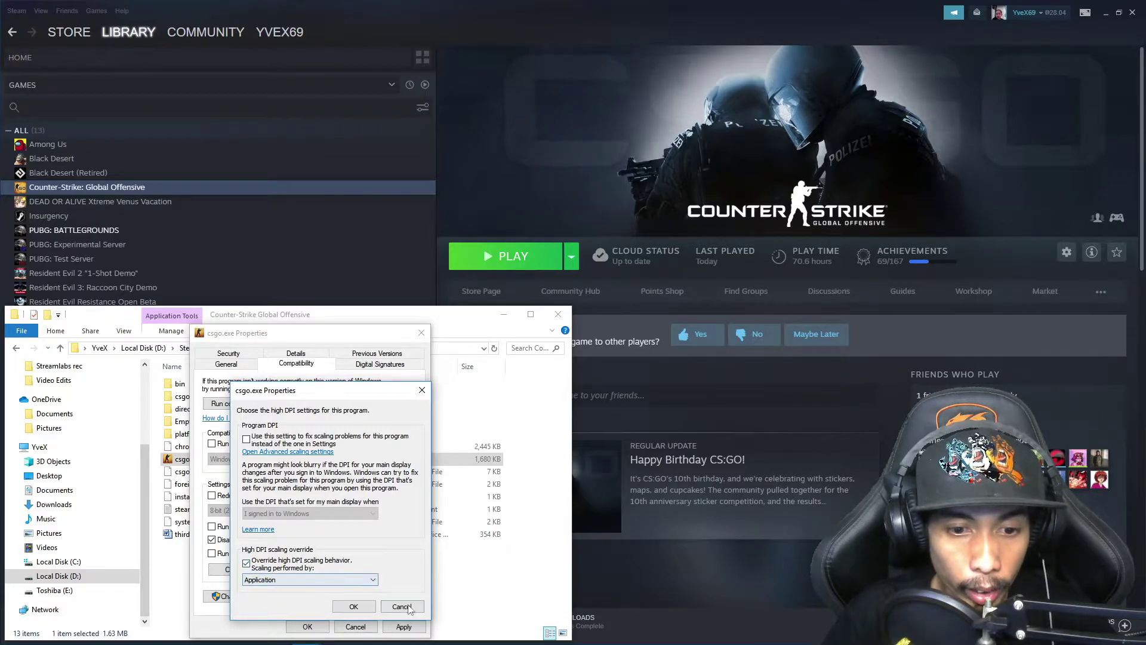
{"action": "left_click", "coordinate": [358, 606]}
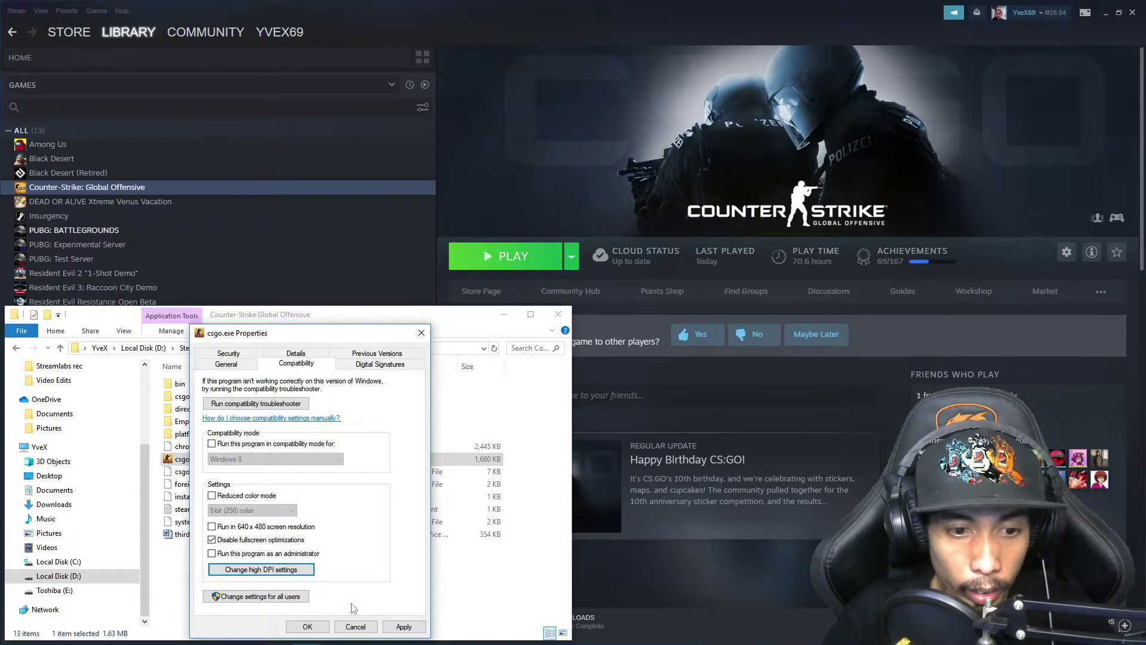
{"action": "left_click", "coordinate": [394, 628]}
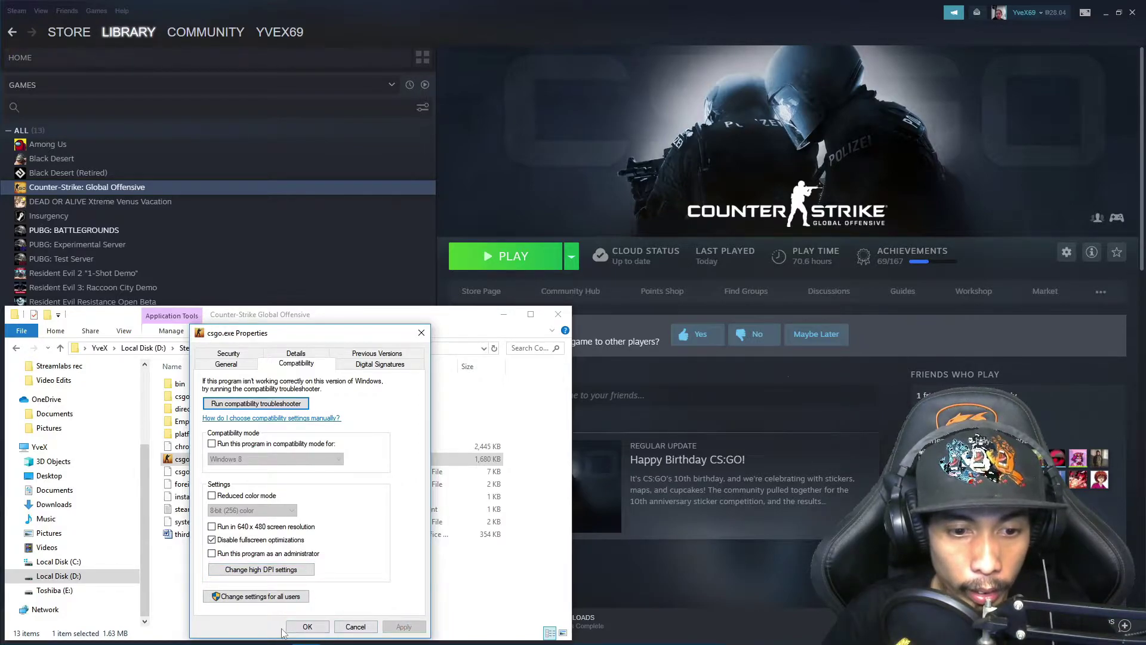
{"action": "left_click", "coordinate": [306, 626]}
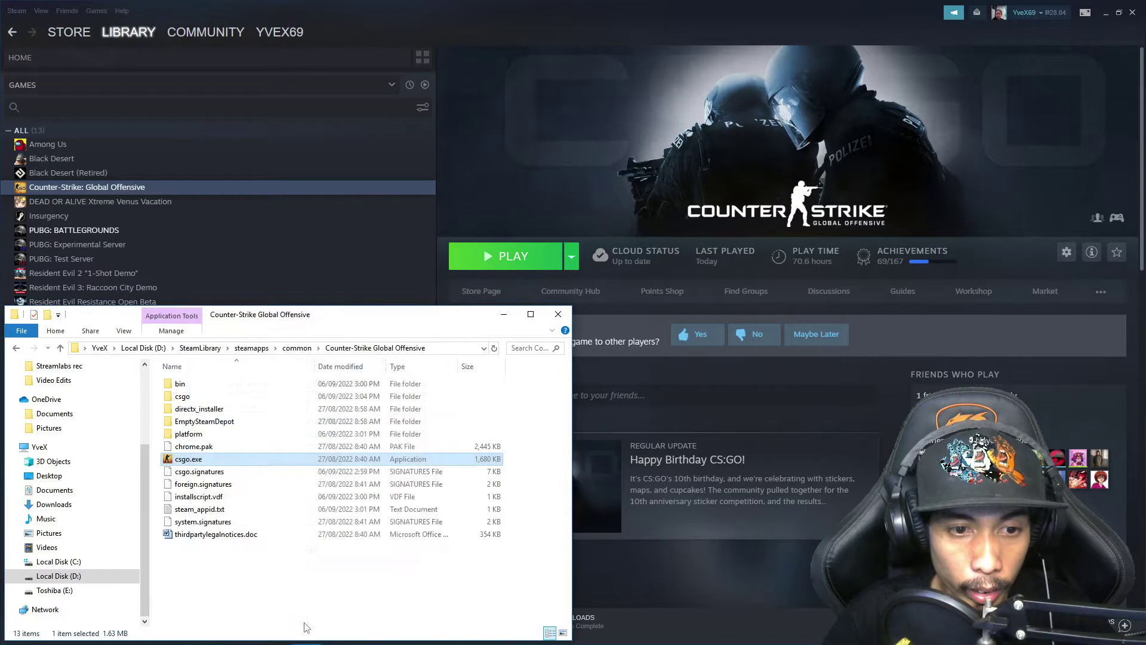
Look through drives C and D and retrace the game's folder path through SteamLibrary, steamapps and common
{"action": "left_click", "coordinate": [59, 561]}
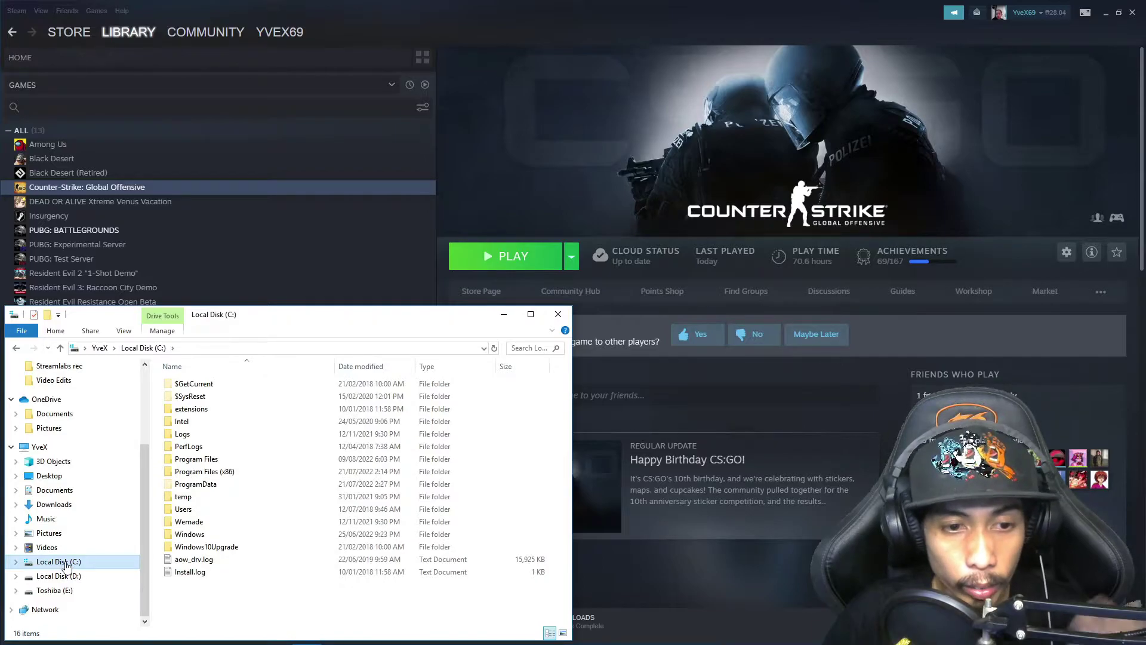
{"action": "left_click", "coordinate": [85, 576]}
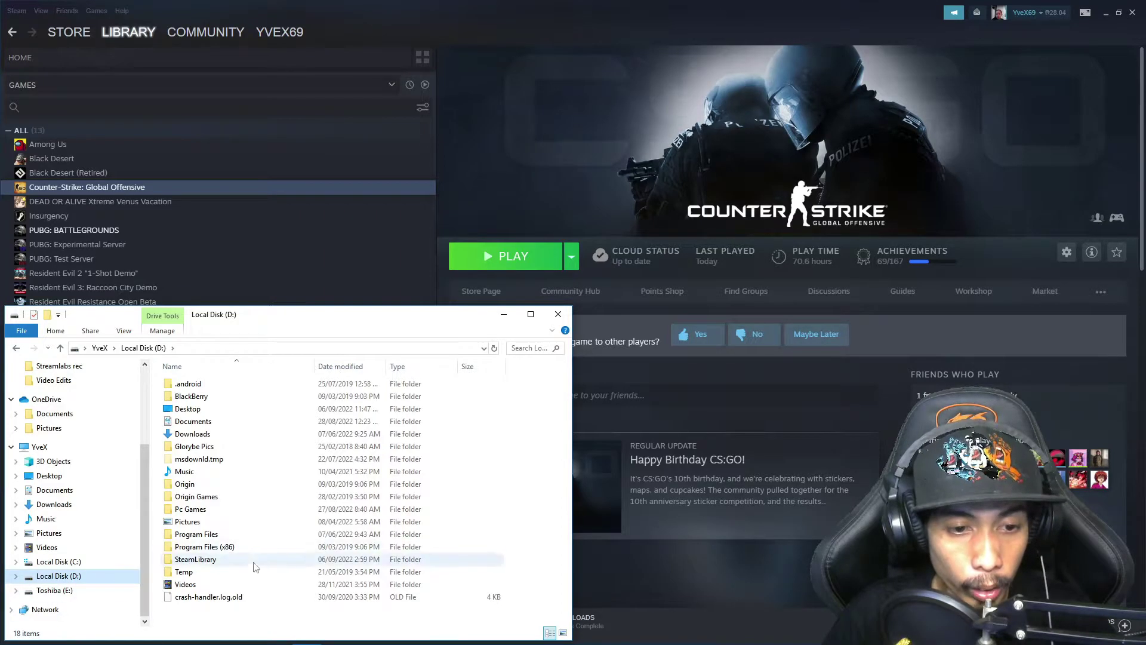
{"action": "left_click", "coordinate": [102, 563]}
{"action": "left_click", "coordinate": [101, 574]}
{"action": "left_click", "coordinate": [194, 559]}
{"action": "double_click", "coordinate": [193, 563]}
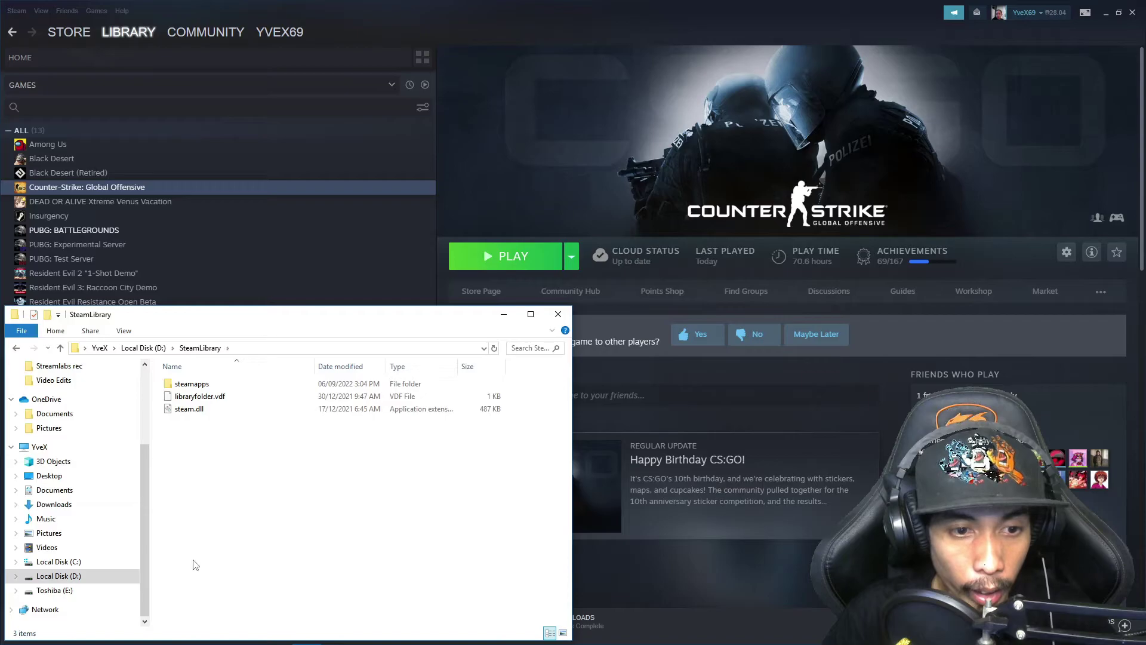
{"action": "double_click", "coordinate": [191, 385]}
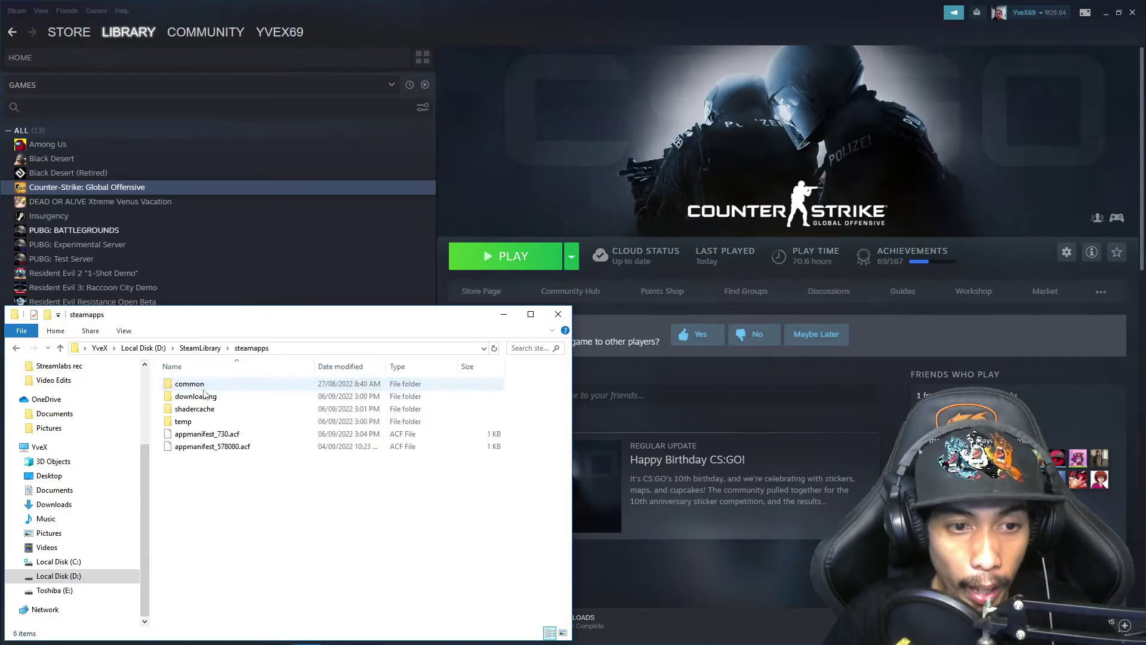
{"action": "double_click", "coordinate": [188, 384]}
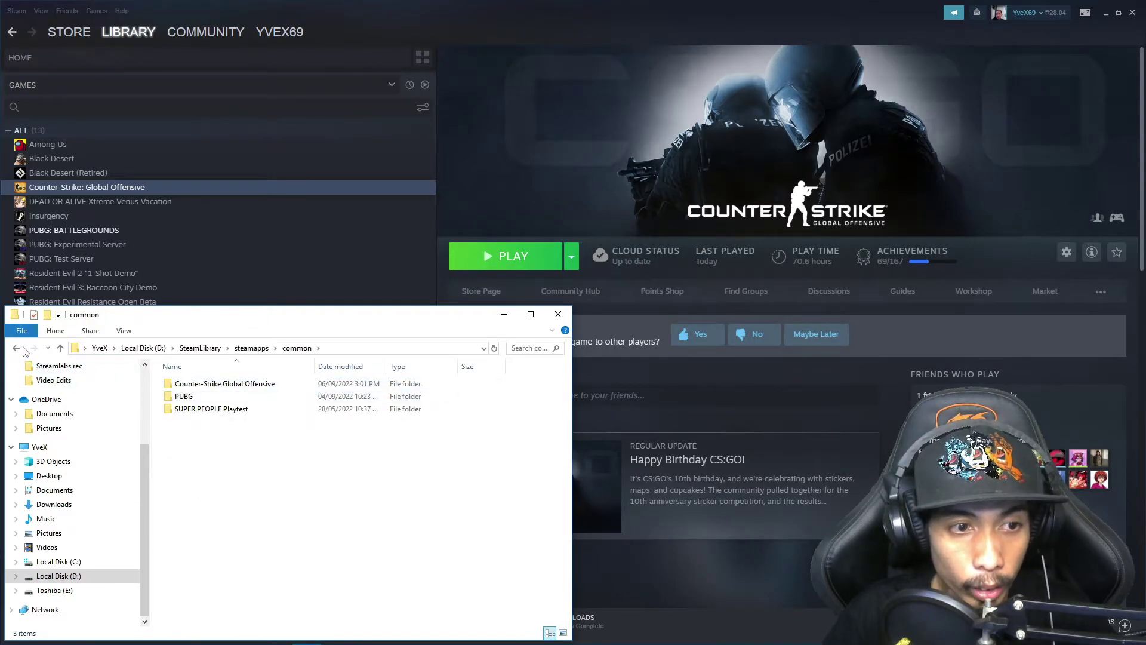
{"action": "key", "text": "alt+Left"}
{"action": "double_click", "coordinate": [186, 385]}
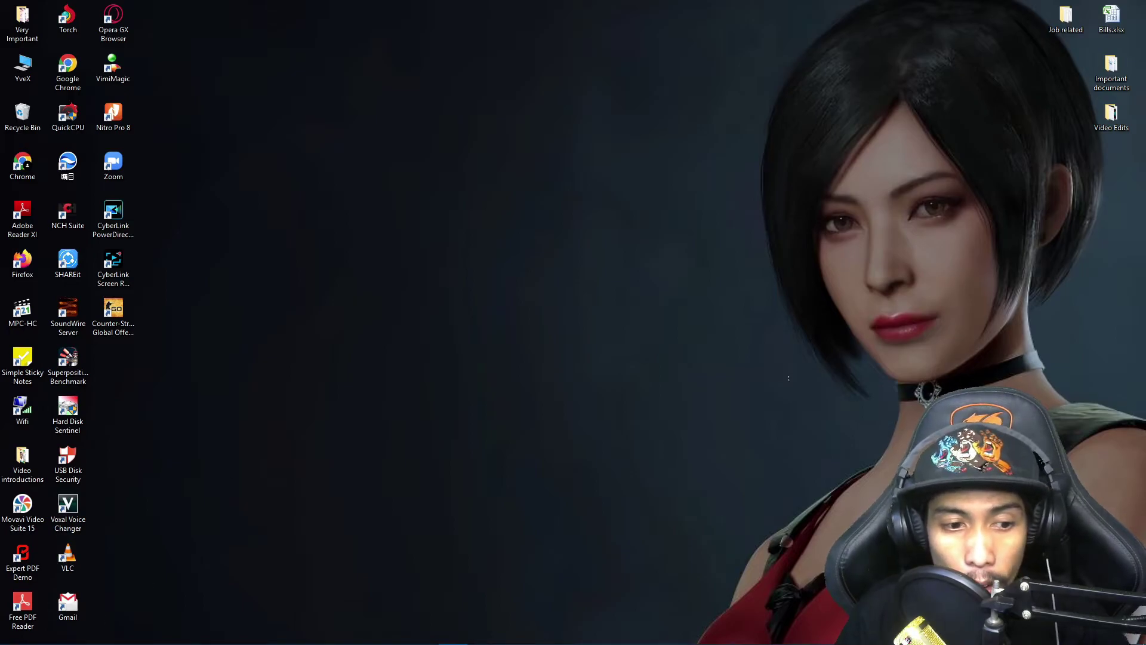
Open the Windows graphics settings from the Gaming category of the Settings app
{"action": "mouse_move", "coordinate": [18, 640]}
{"action": "left_click", "coordinate": [18, 640]}
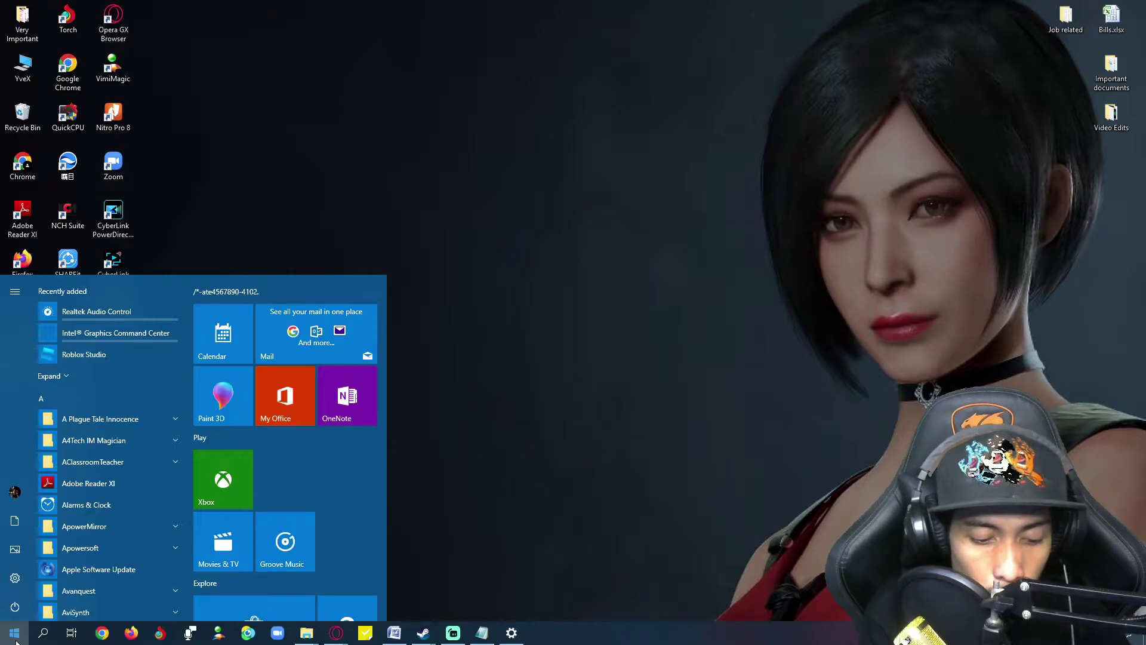
{"action": "type", "text": "sett"}
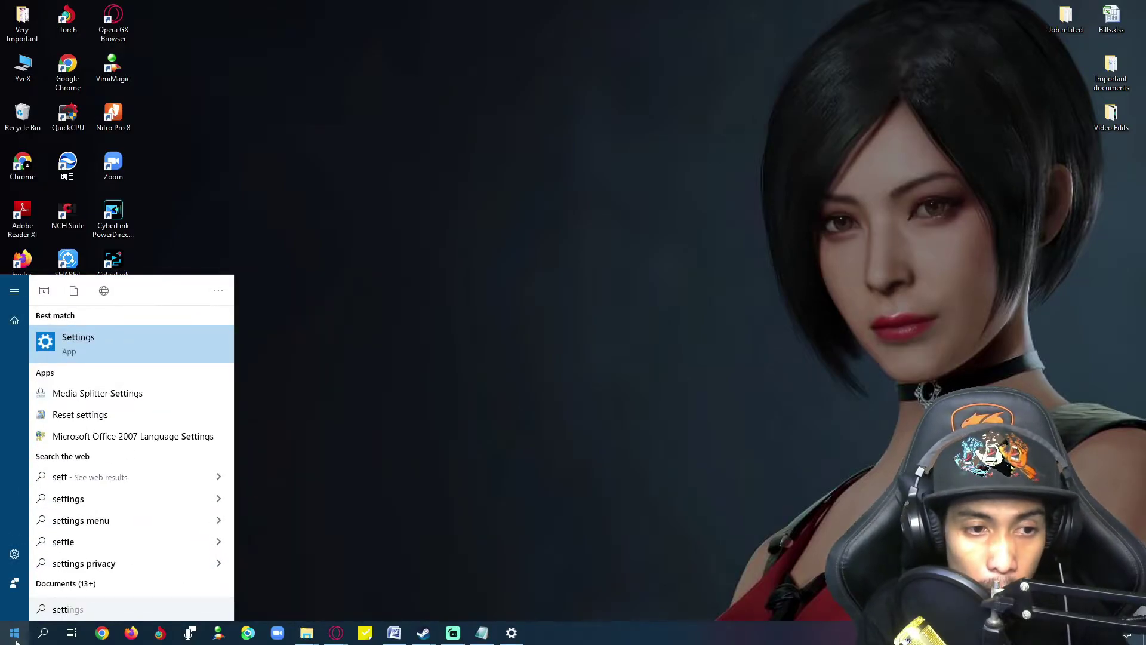
{"action": "key", "text": "Return"}
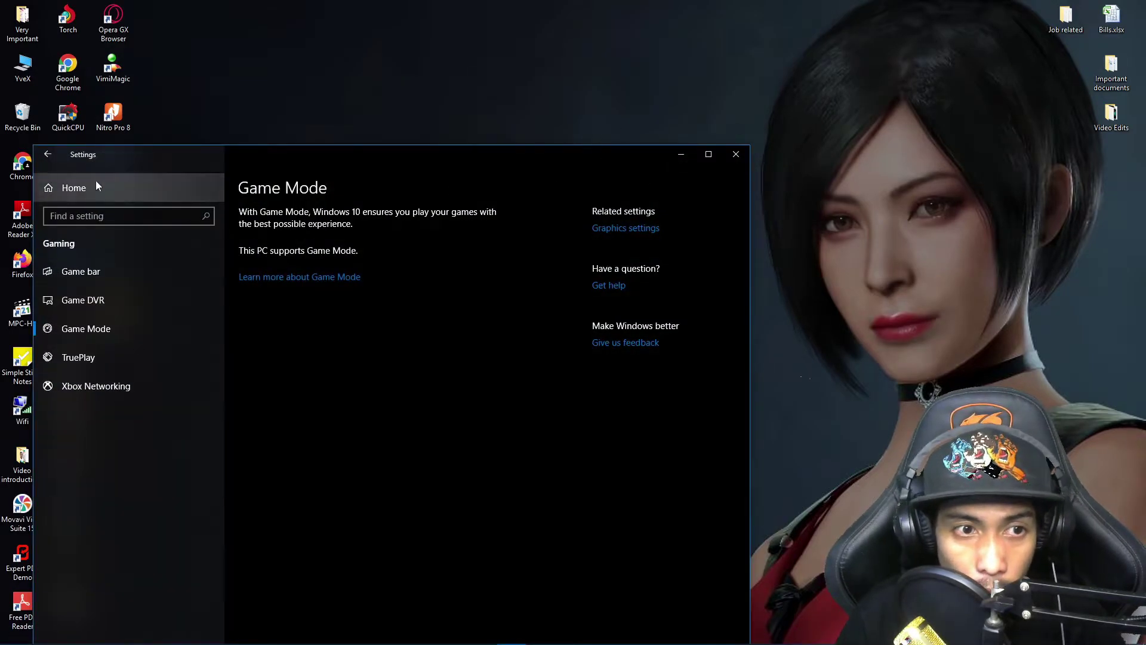
{"action": "left_click", "coordinate": [58, 160]}
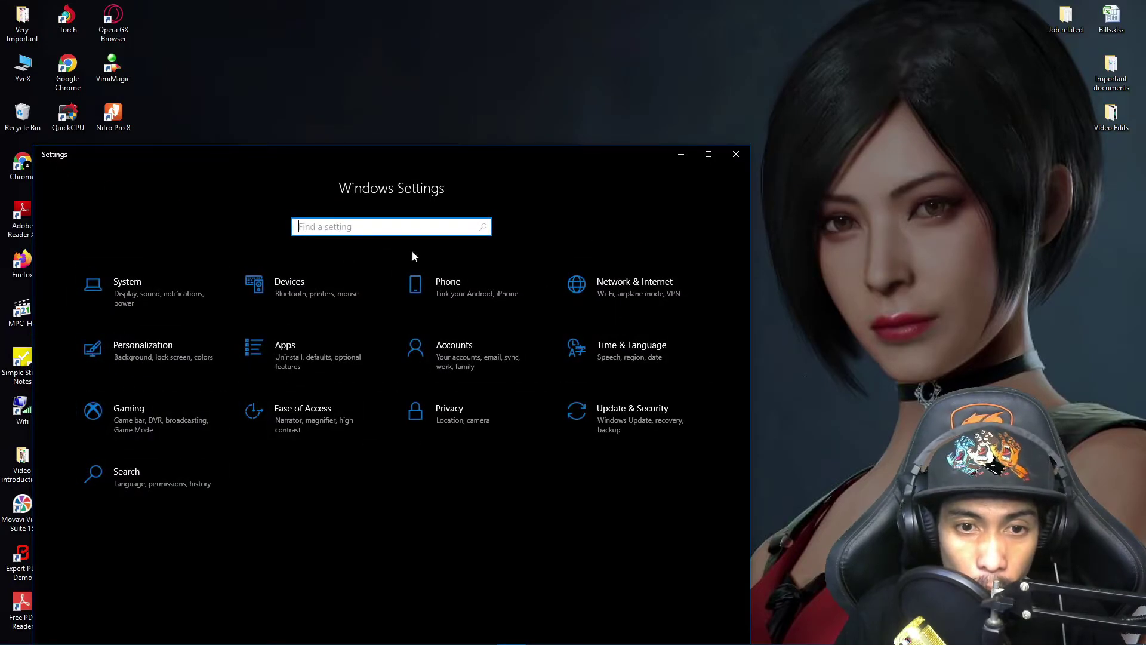
{"action": "left_click", "coordinate": [164, 431]}
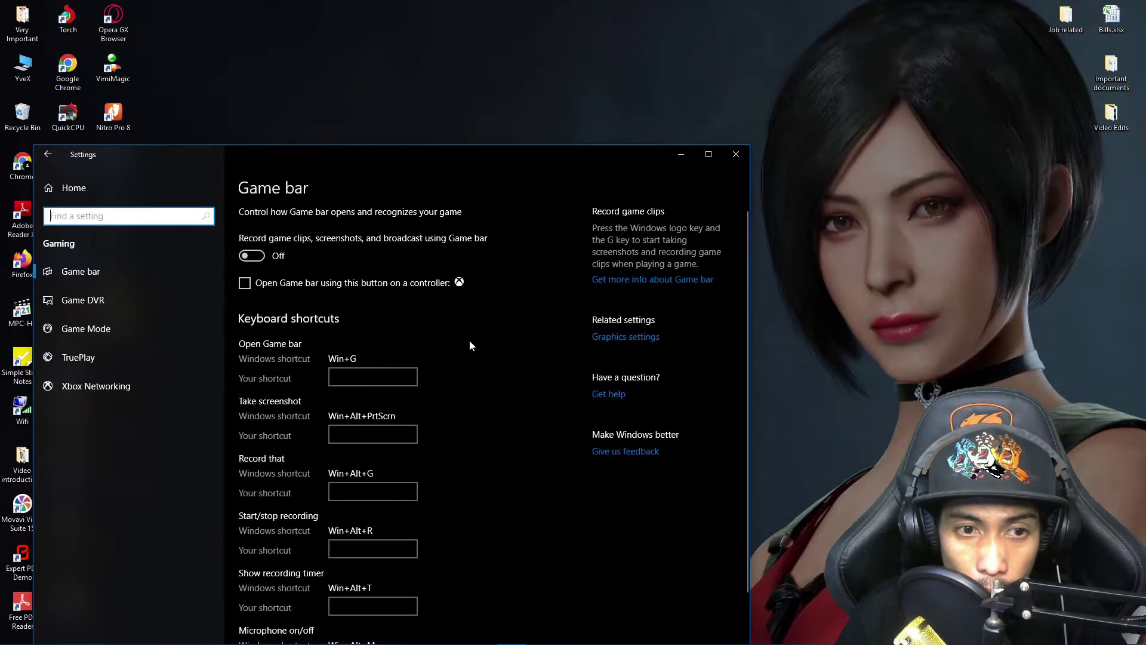
{"action": "left_click", "coordinate": [605, 337]}
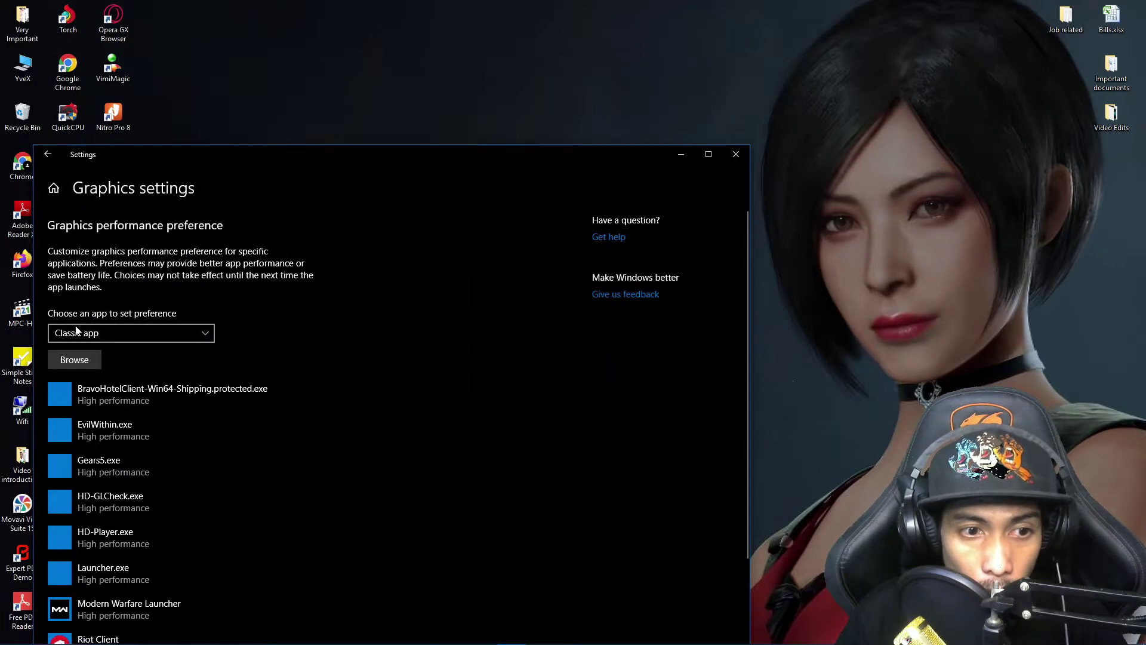
Try to add csgo.exe from D:\SteamLibrary\steamapps\common\Counter-Strike Global Offensive as a classic app with a graphics performance preference
{"action": "left_click", "coordinate": [76, 361]}
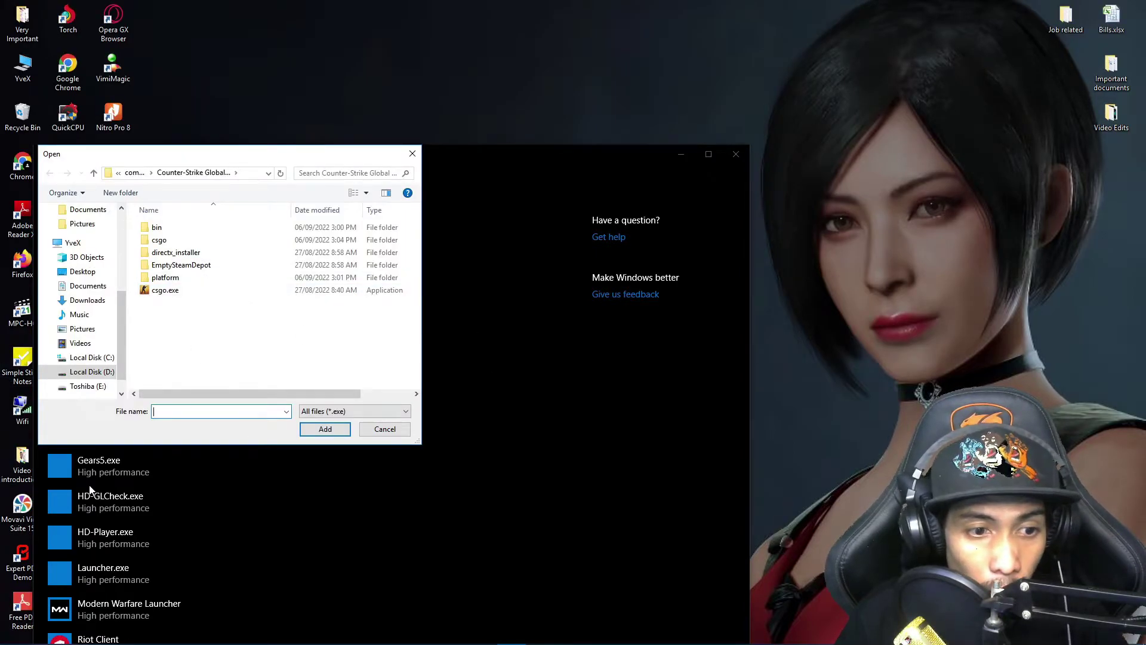
{"action": "left_click", "coordinate": [98, 372]}
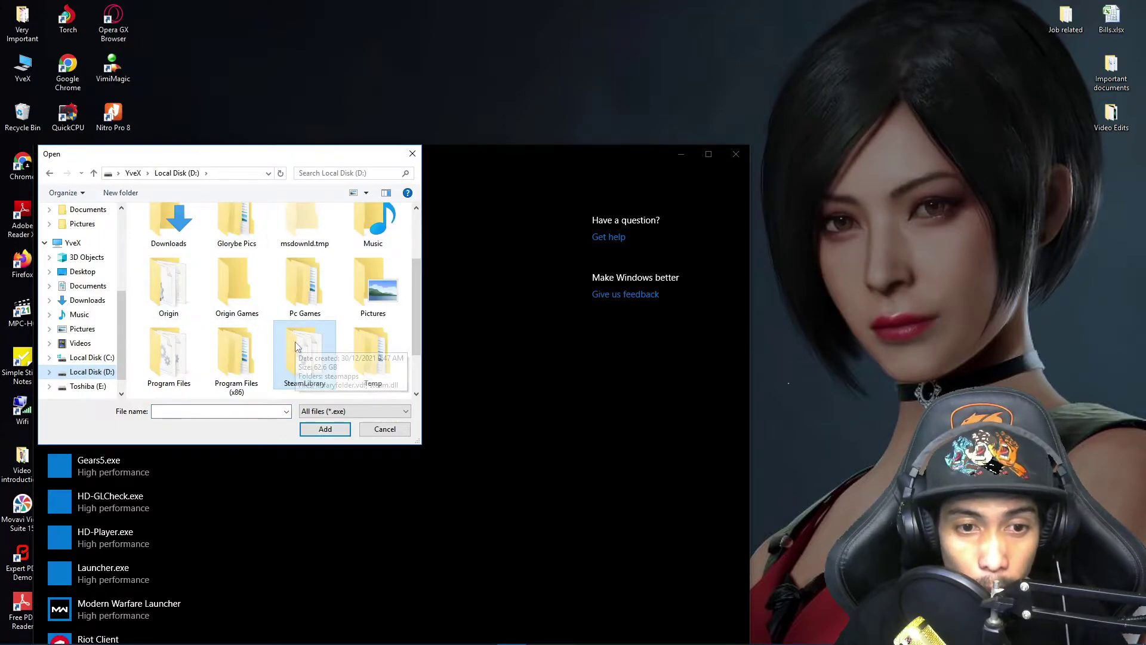
{"action": "left_click", "coordinate": [99, 359]}
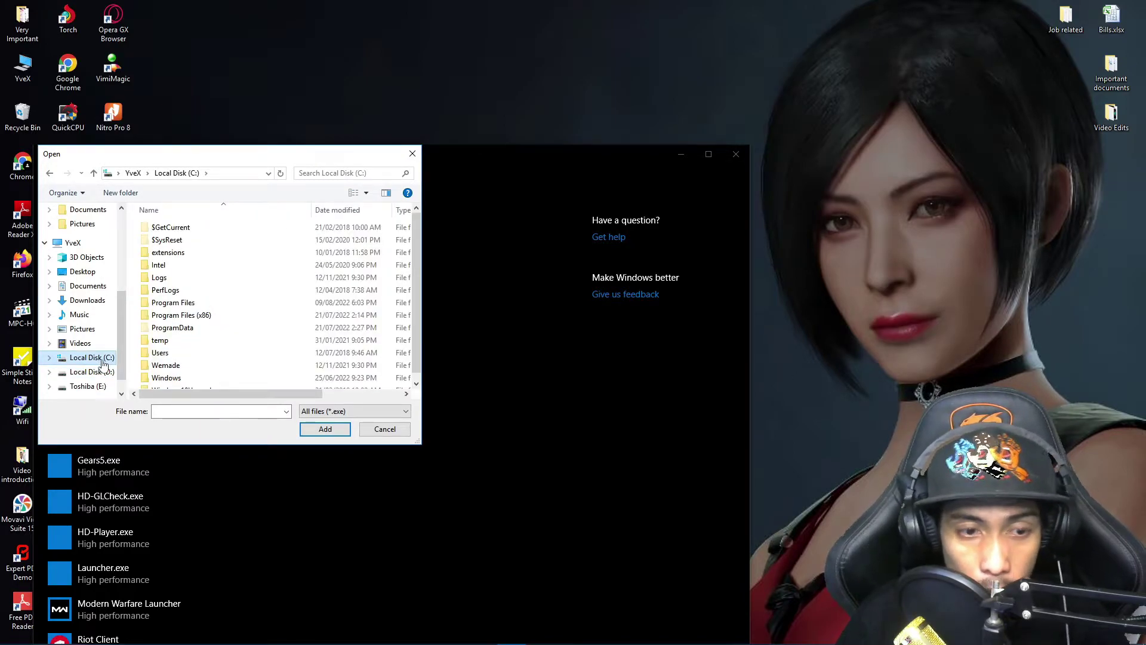
{"action": "scroll", "coordinate": [222, 329], "scroll_direction": "down", "scroll_amount": 1}
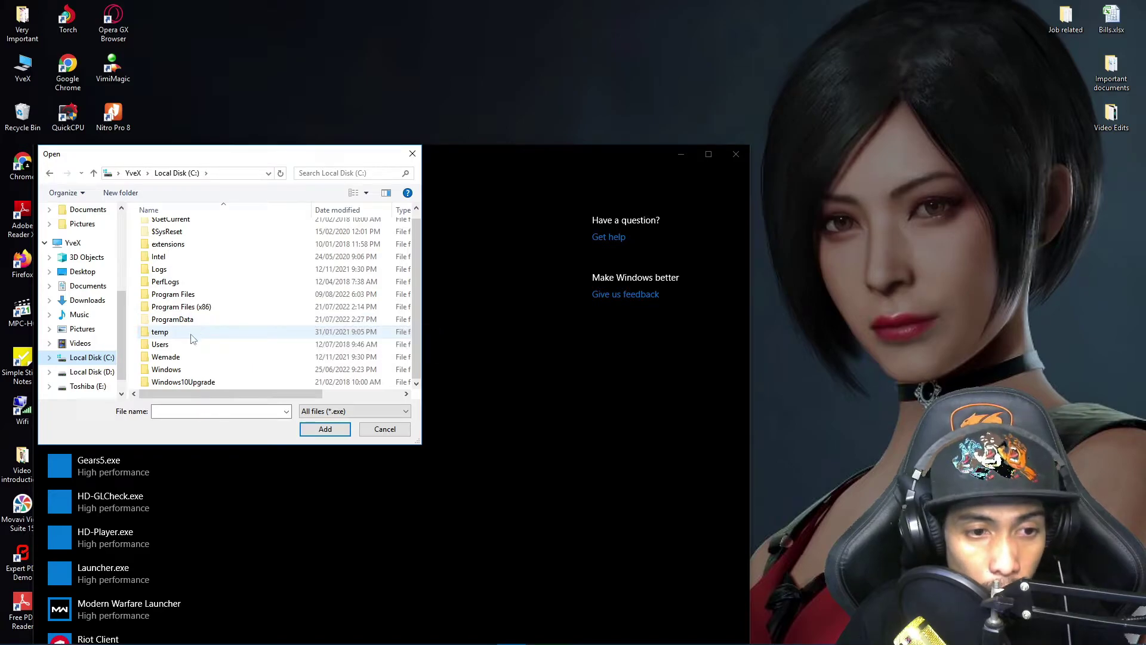
{"action": "left_click", "coordinate": [89, 371]}
{"action": "scroll", "coordinate": [334, 371], "scroll_direction": "down", "scroll_amount": 3}
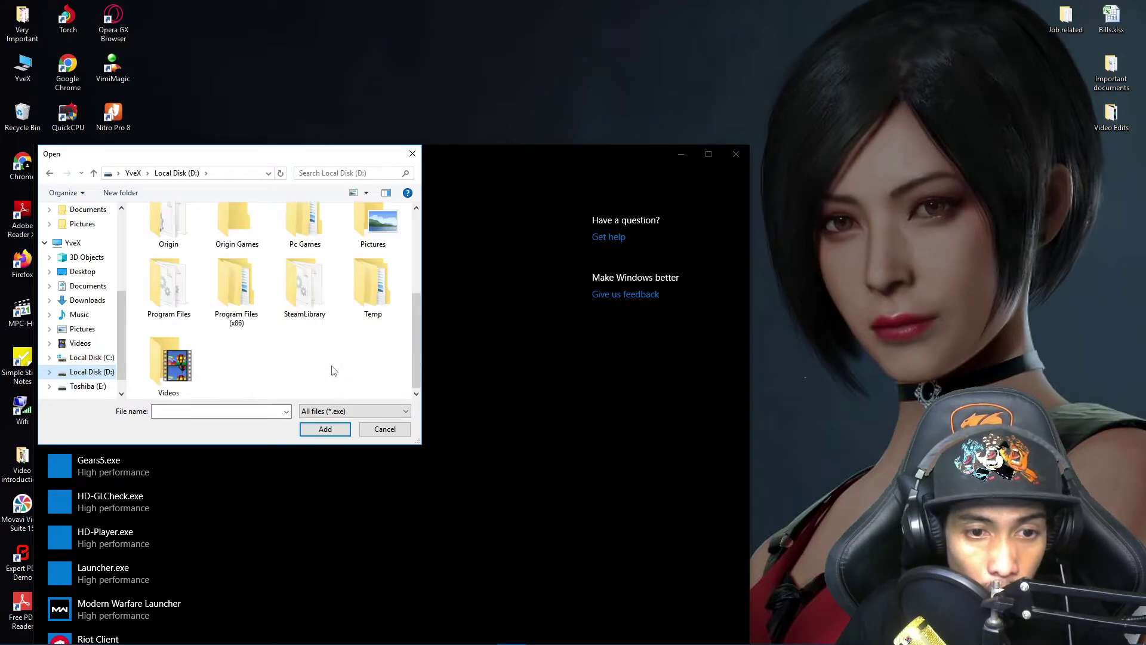
{"action": "double_click", "coordinate": [307, 289]}
{"action": "double_click", "coordinate": [178, 231]}
{"action": "double_click", "coordinate": [202, 228]}
{"action": "double_click", "coordinate": [202, 228]}
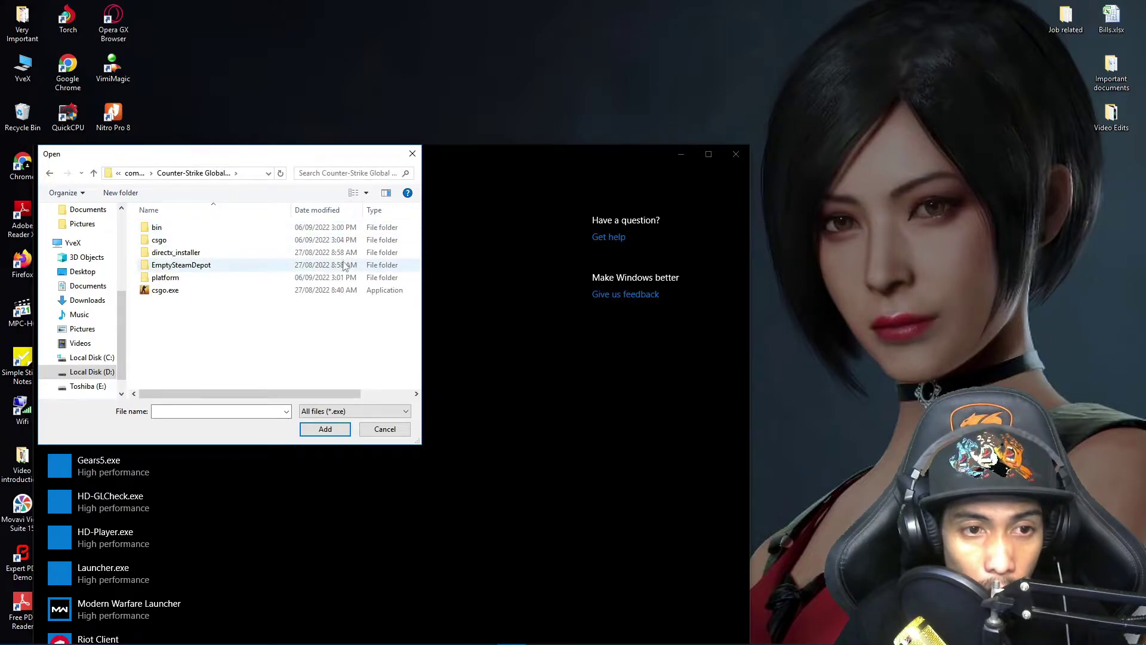
{"action": "left_click", "coordinate": [176, 291]}
{"action": "left_click", "coordinate": [332, 431]}
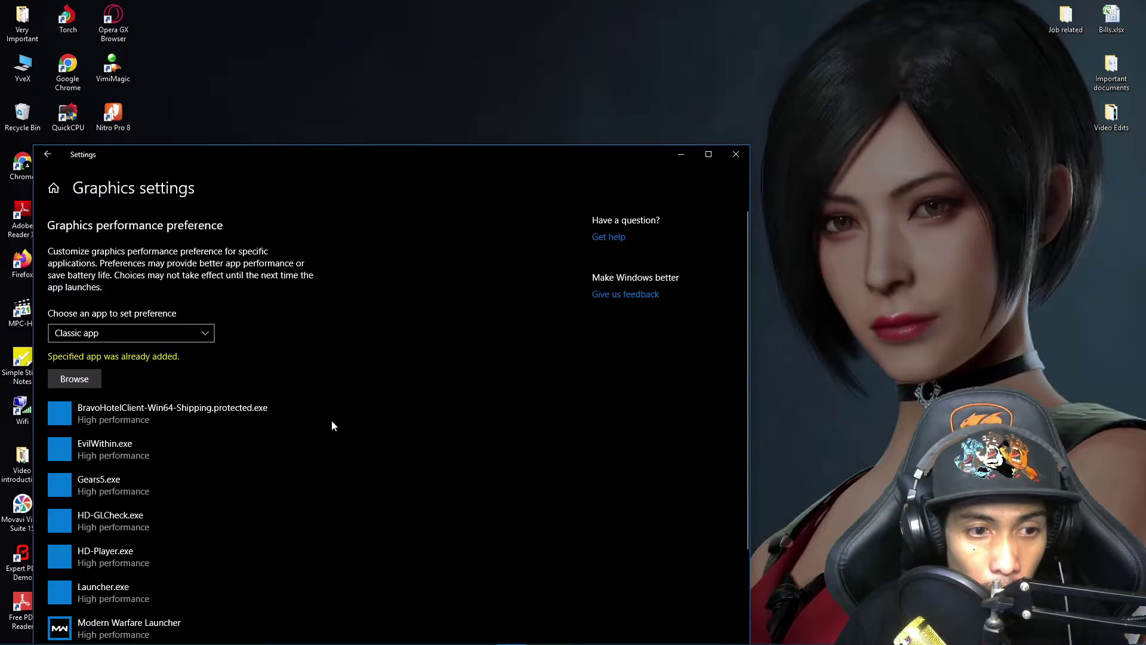
Set the graphics preference of csgo.exe to System default and save it
{"action": "scroll", "coordinate": [328, 424], "scroll_direction": "down", "scroll_amount": 3}
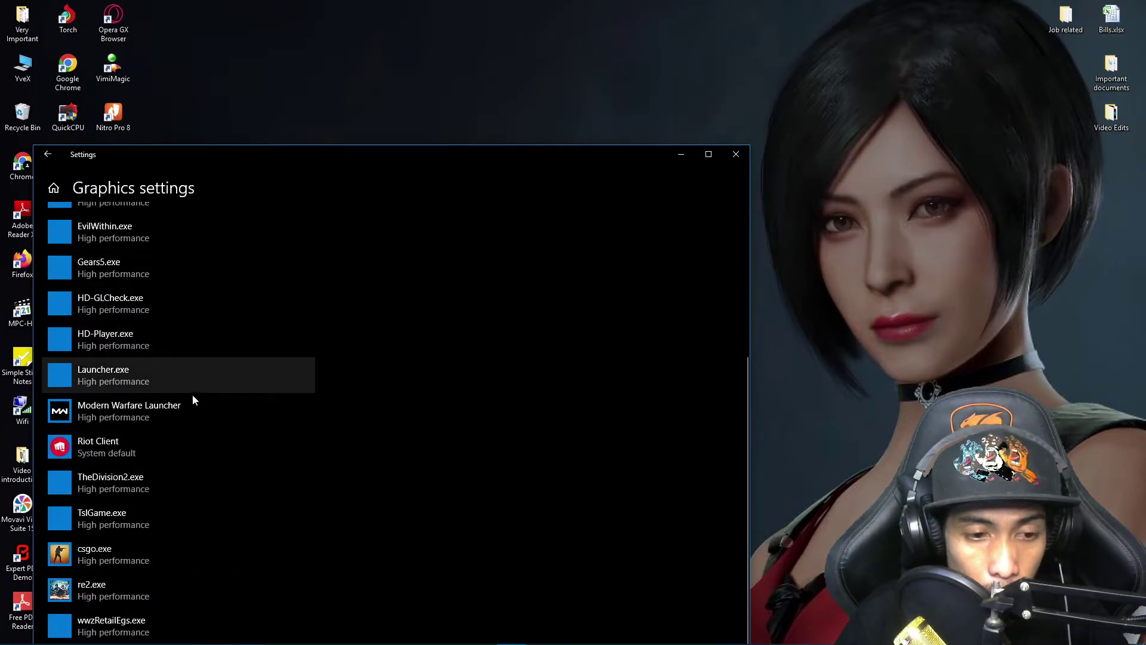
{"action": "left_click", "coordinate": [122, 554]}
{"action": "scroll", "coordinate": [287, 526], "scroll_direction": "down", "scroll_amount": 1}
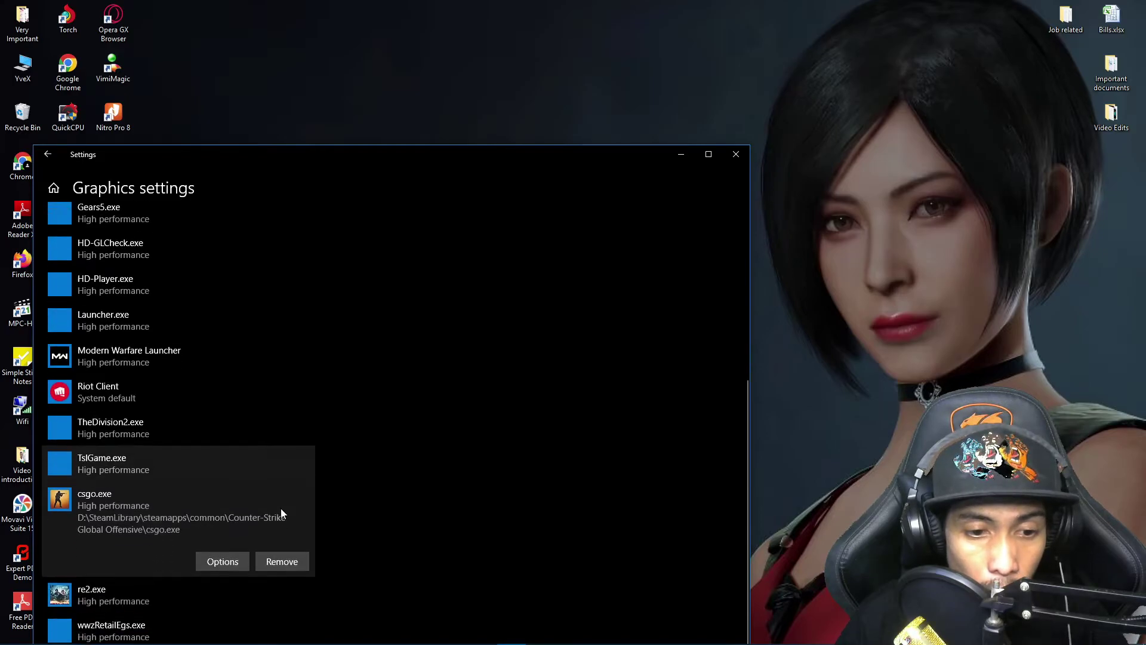
{"action": "left_click", "coordinate": [223, 556]}
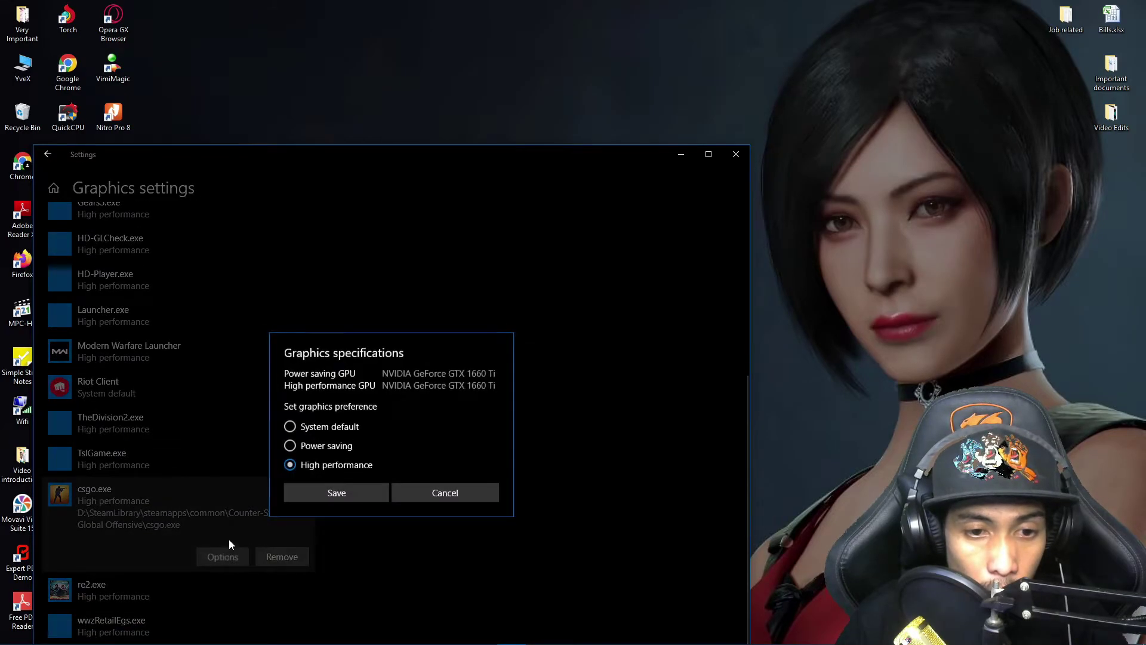
{"action": "left_click", "coordinate": [308, 495]}
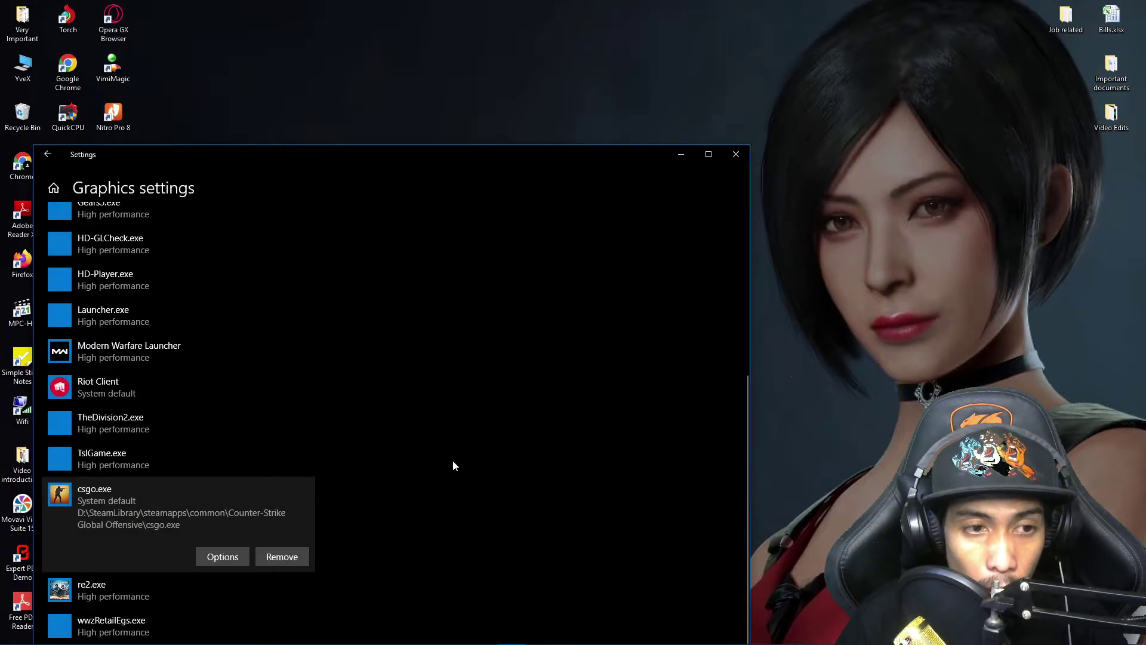
Return to the Gaming settings and check the Game Mode page
{"action": "left_click", "coordinate": [43, 155]}
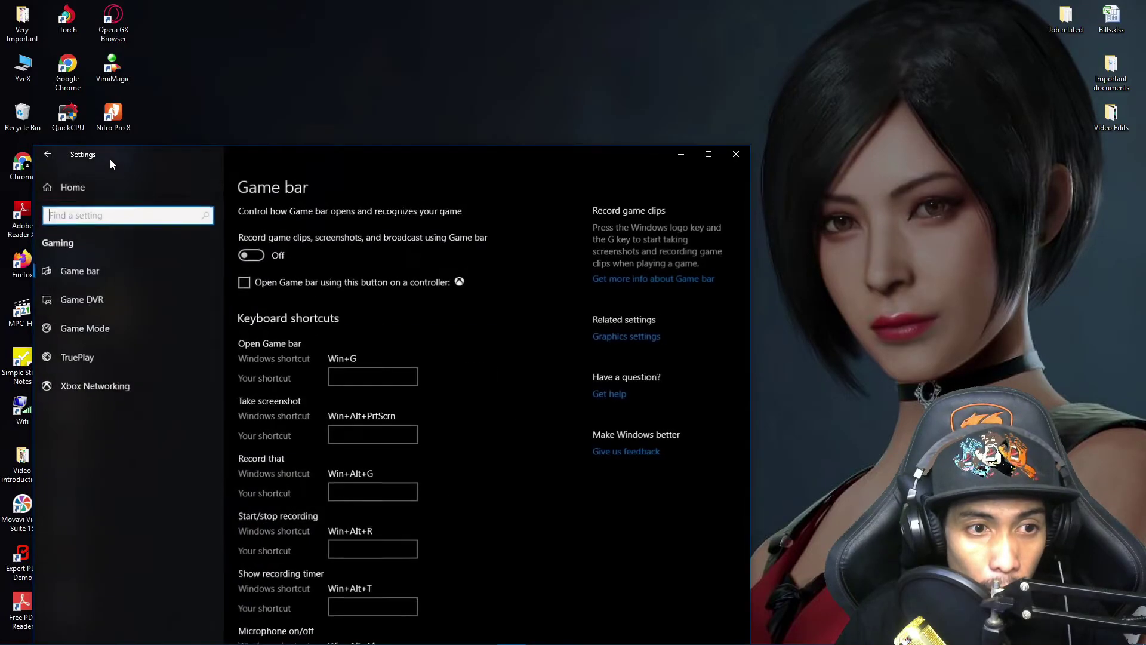
{"action": "left_click", "coordinate": [116, 341]}
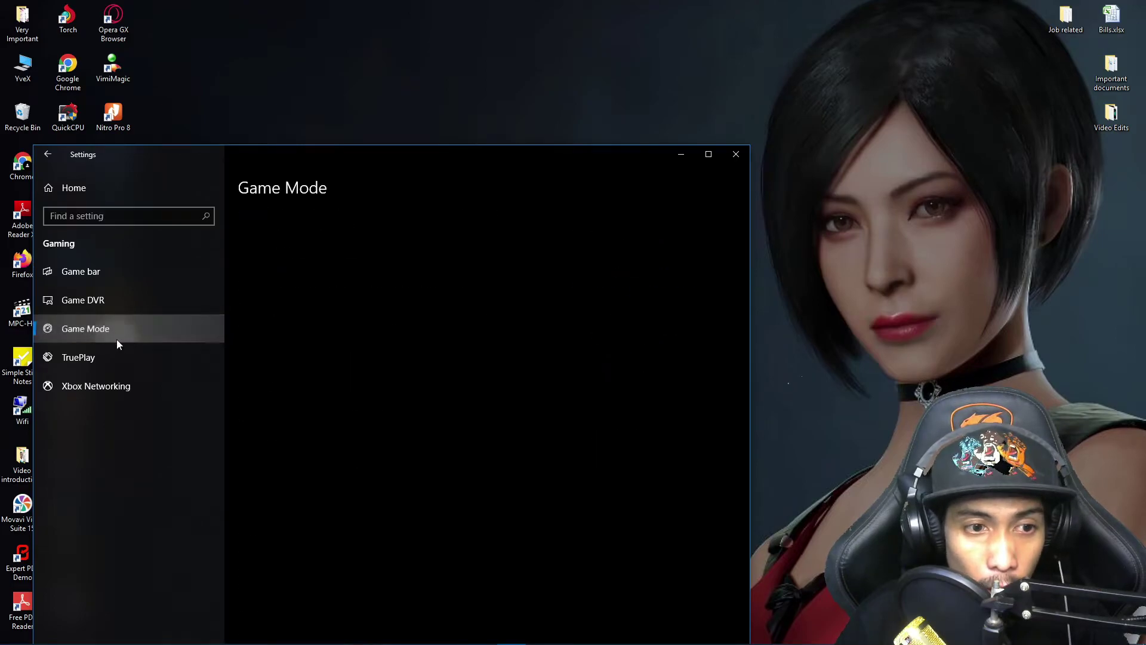
{"action": "left_click", "coordinate": [50, 155]}
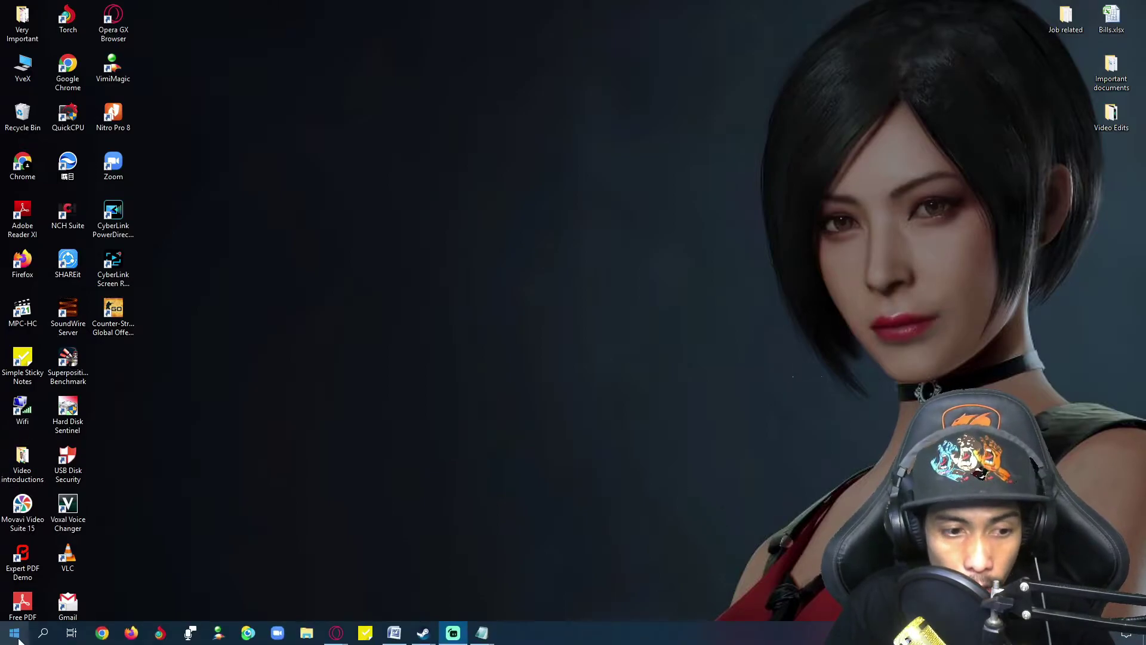
Open the Windows power plan options and activate the preferred Ultimate Performance plan
{"action": "left_click", "coordinate": [19, 640]}
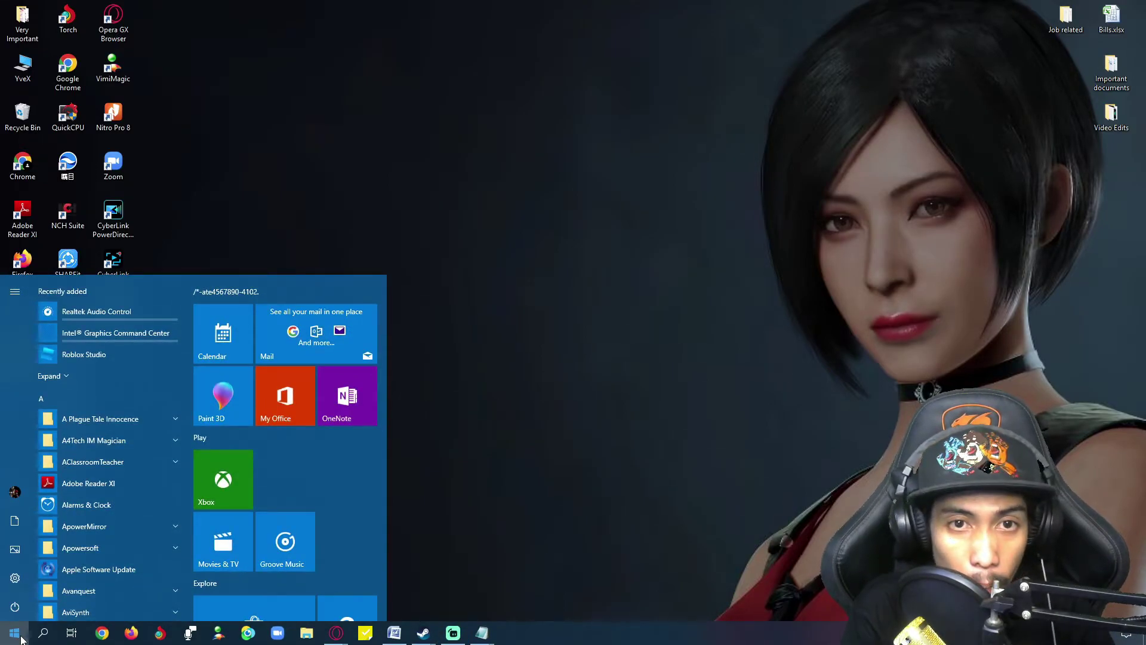
{"action": "type", "text": "power"}
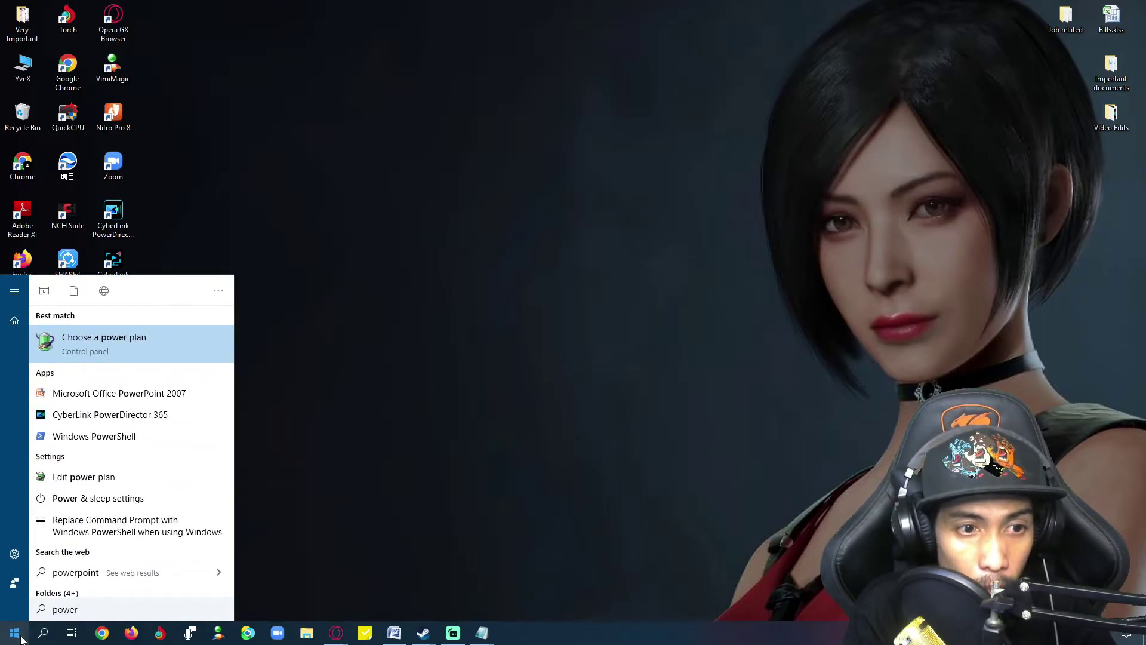
{"action": "left_click", "coordinate": [124, 352]}
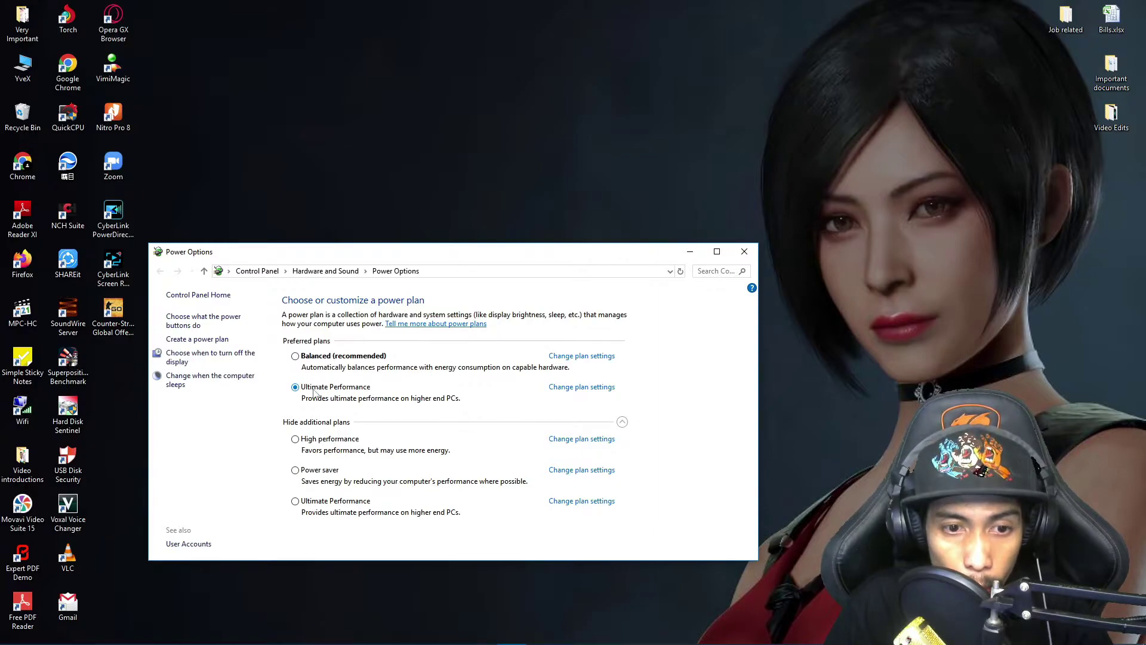
{"action": "left_click", "coordinate": [307, 442]}
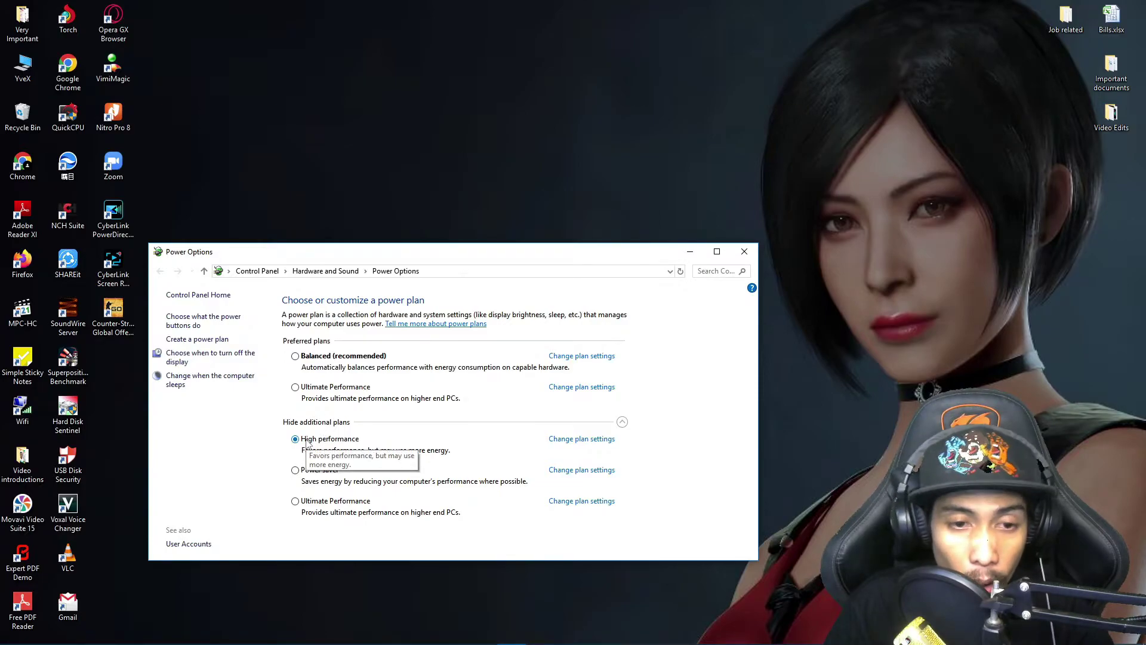
{"action": "left_click", "coordinate": [297, 387]}
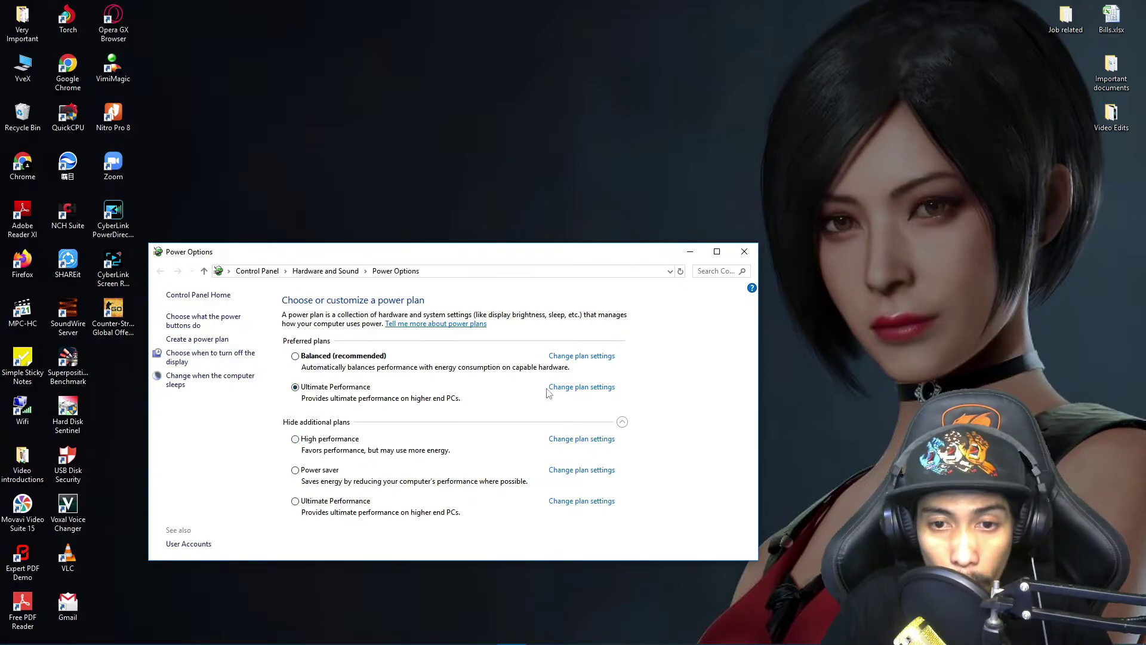
{"action": "left_click", "coordinate": [690, 251]}
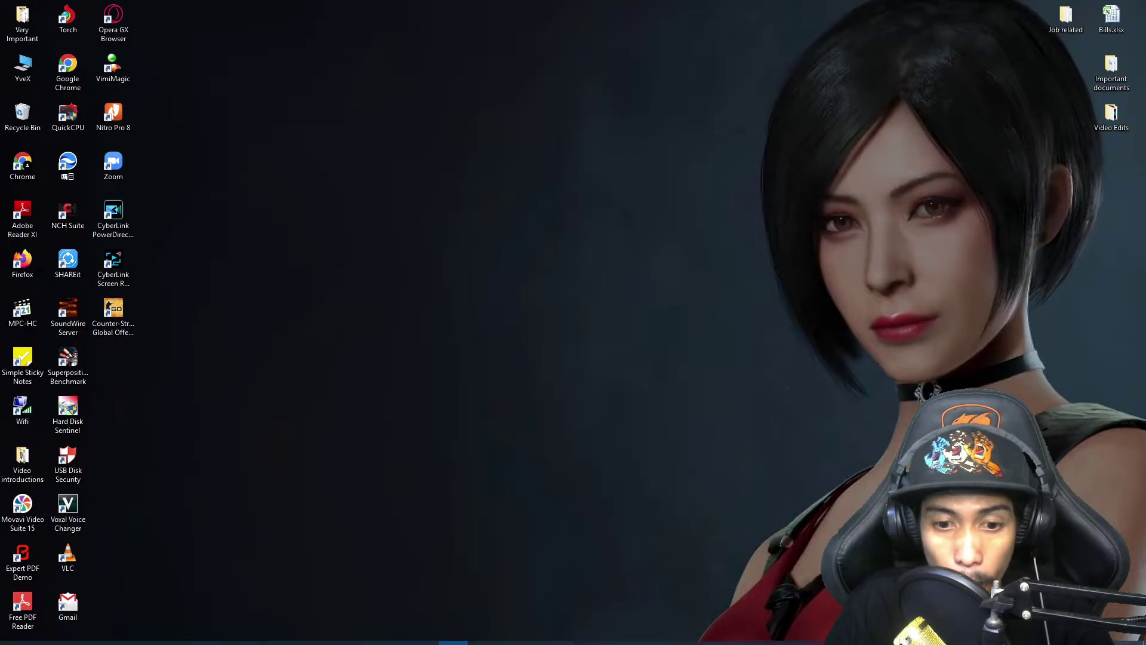
Bring up the Notepad note containing the powercfg command and open Command Prompt as administrator
{"action": "mouse_move", "coordinate": [482, 633]}
{"action": "left_click", "coordinate": [528, 591]}
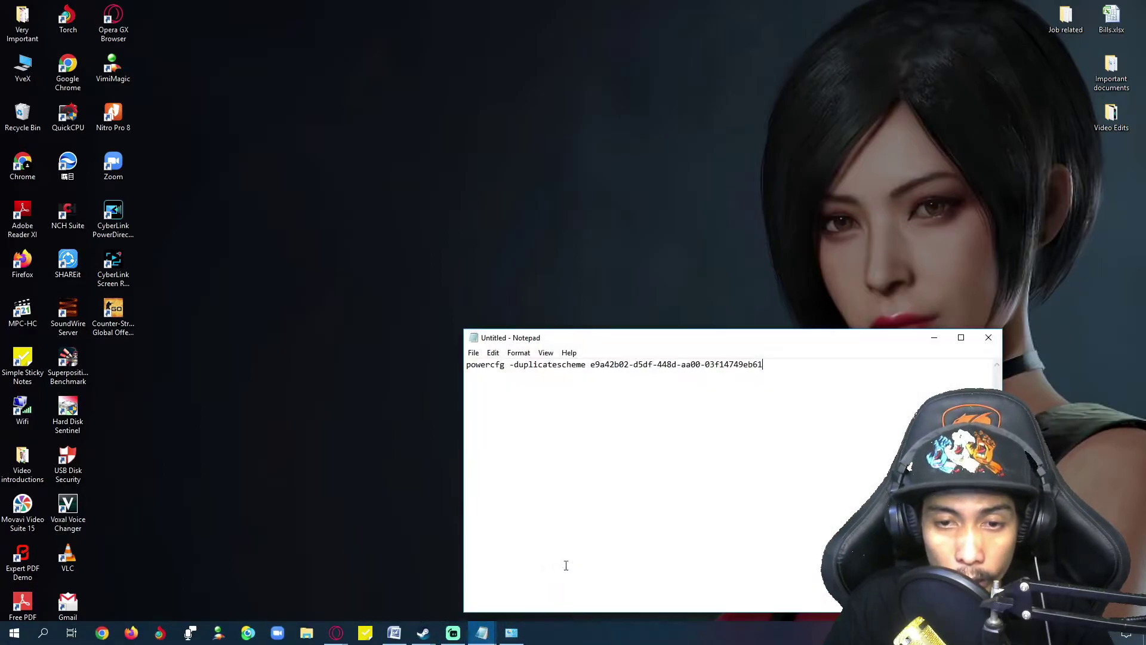
{"action": "left_click", "coordinate": [56, 635]}
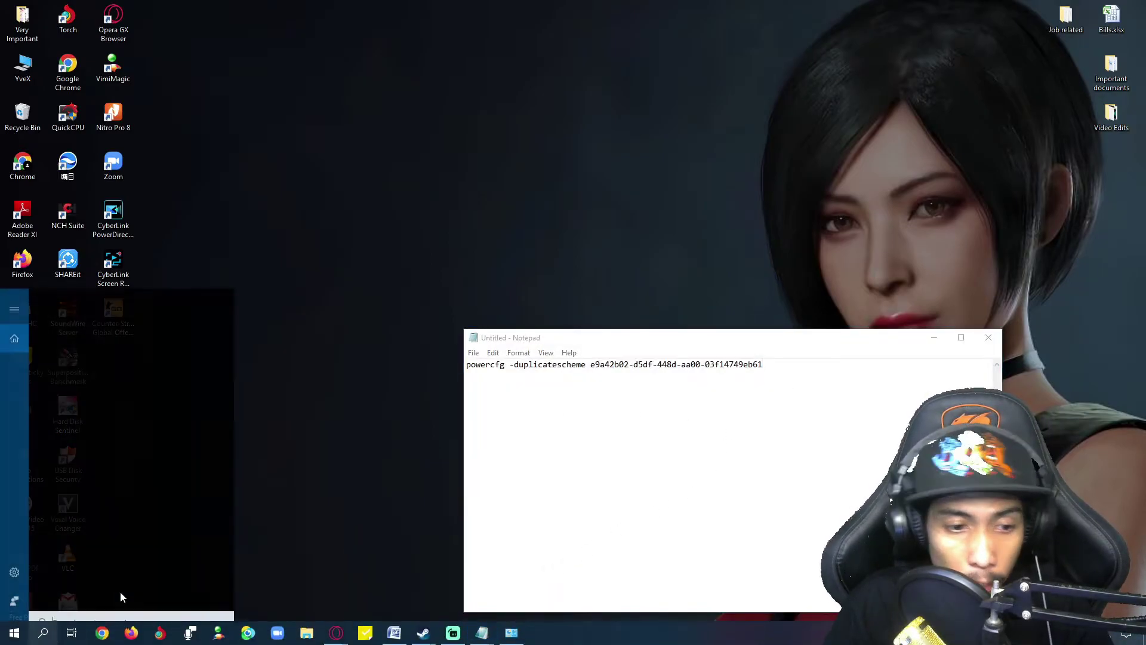
{"action": "type", "text": "cm"}
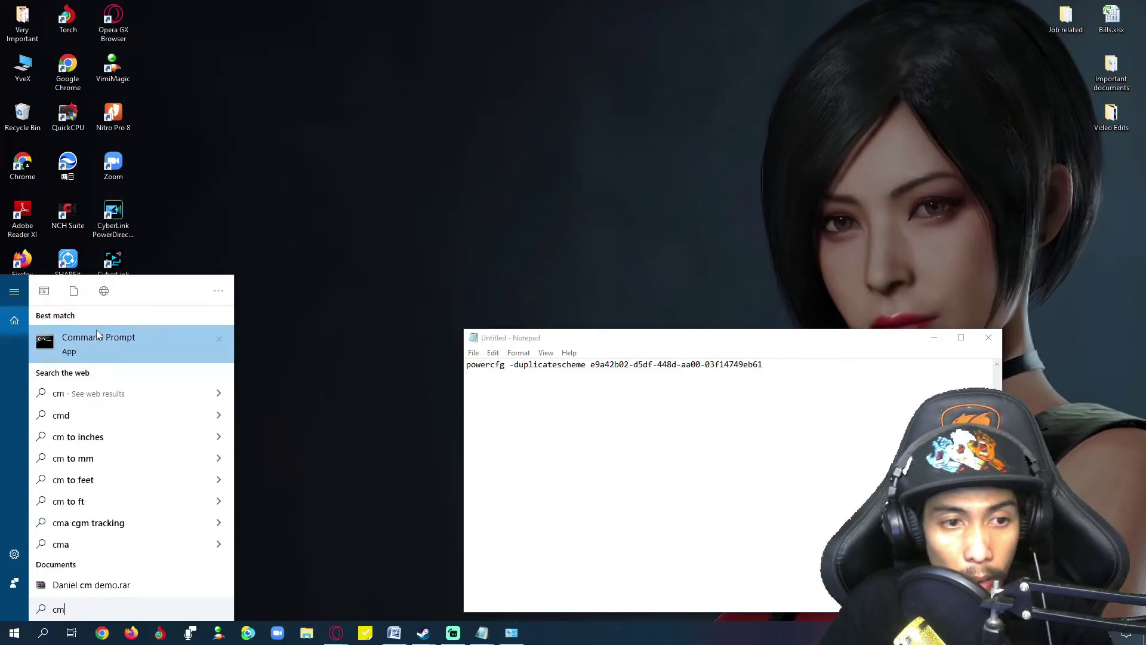
{"action": "right_click", "coordinate": [134, 337]}
{"action": "left_click", "coordinate": [170, 343]}
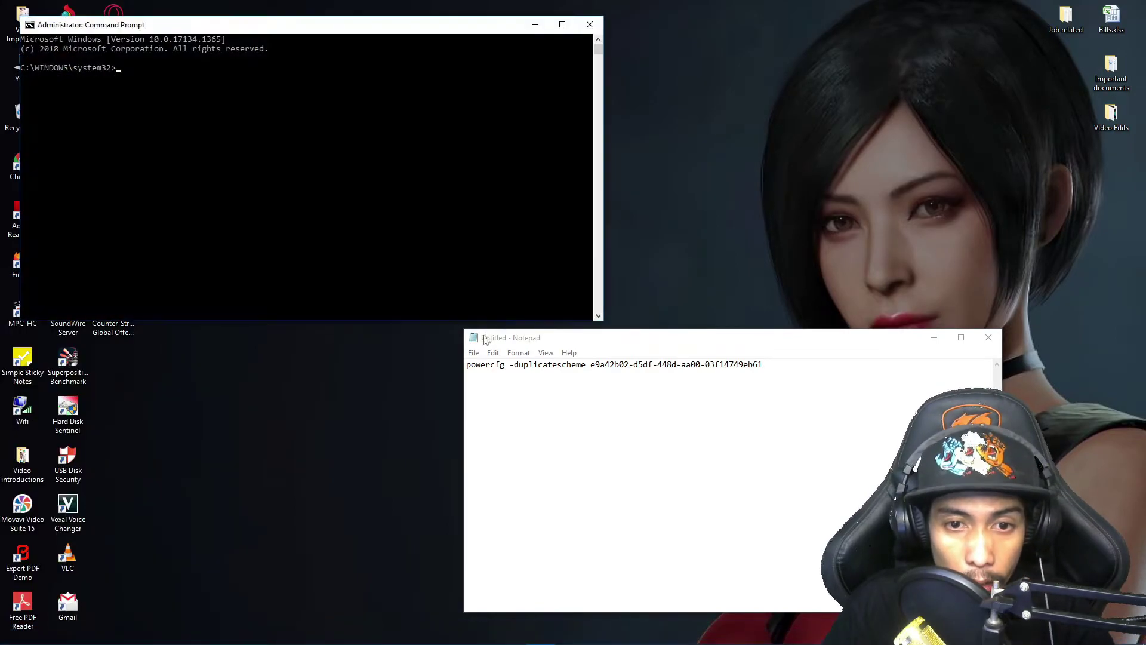
{"action": "left_click_drag", "start_coordinate": [334, 24], "coordinate": [314, 88]}
Copy the command powercfg -duplicatescheme e9a42b02-d5df-448d-aa00-03f14749eb61 from Notepad into the administrator Command Prompt
{"action": "left_click", "coordinate": [761, 361]}
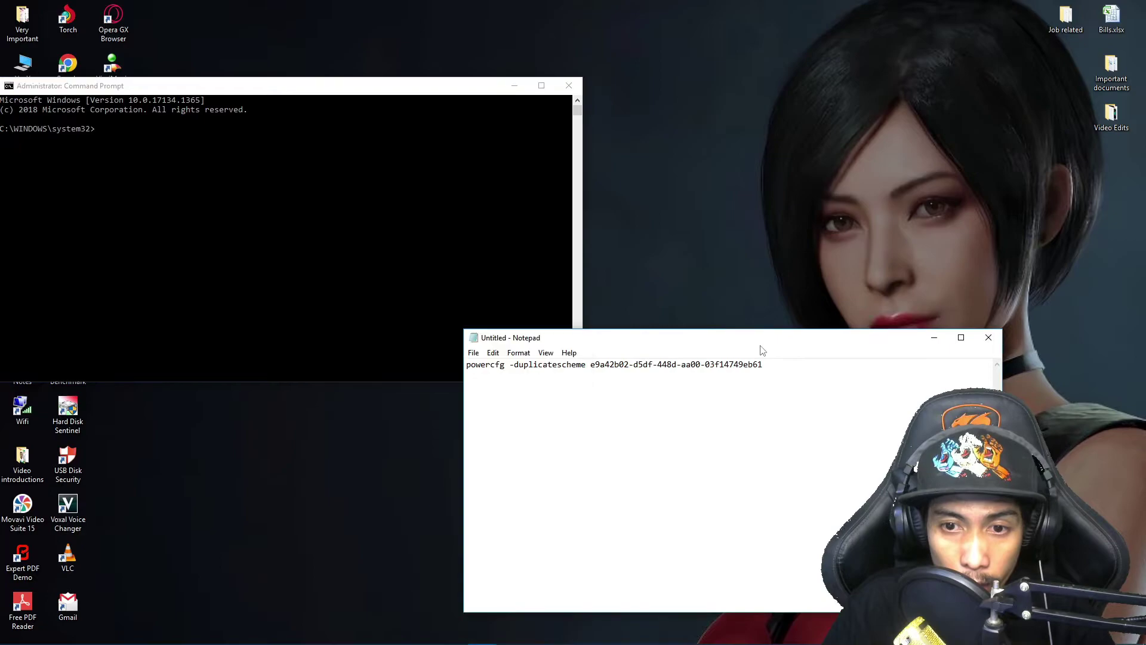
{"action": "left_click_drag", "start_coordinate": [716, 338], "coordinate": [743, 328]}
{"action": "left_click_drag", "start_coordinate": [794, 354], "coordinate": [493, 354]}
{"action": "key", "text": "ctrl+c"}
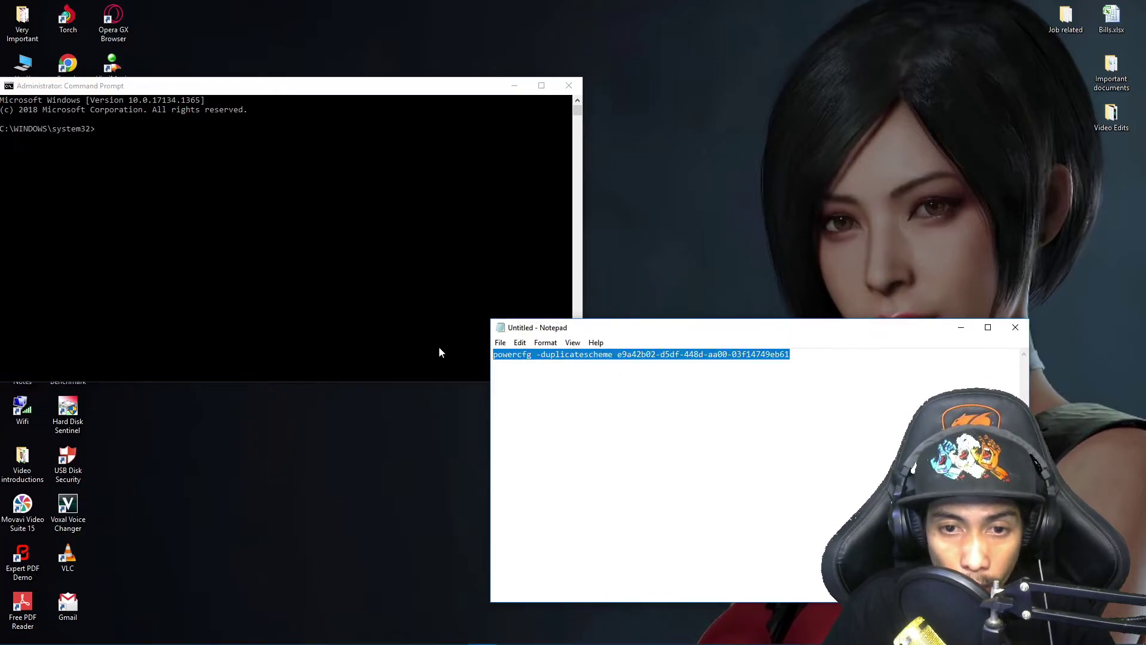
{"action": "left_click", "coordinate": [158, 138]}
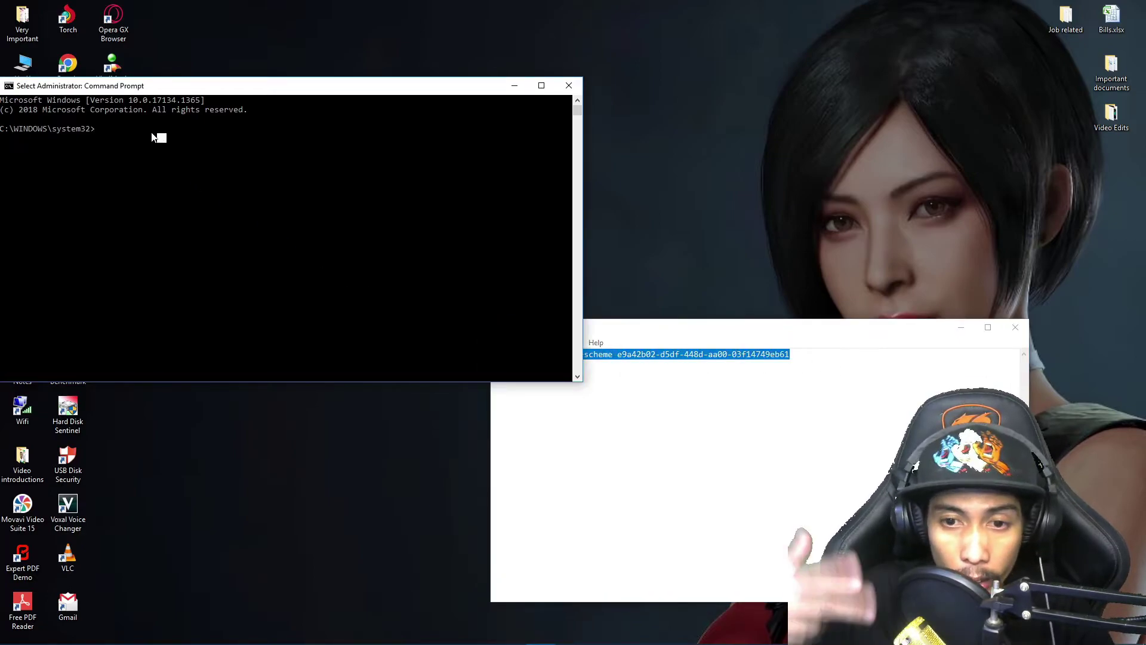
{"action": "key", "text": "Up"}
{"action": "key", "text": "Left"}
{"action": "key", "text": "Left"}
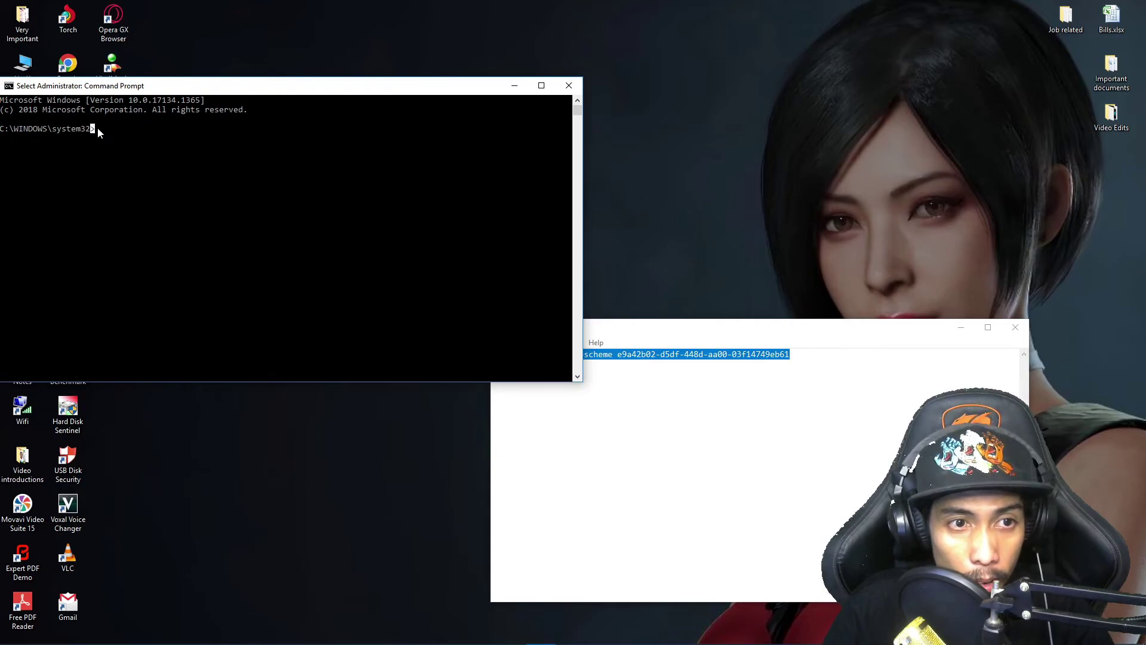
{"action": "key", "text": "ctrl+v"}
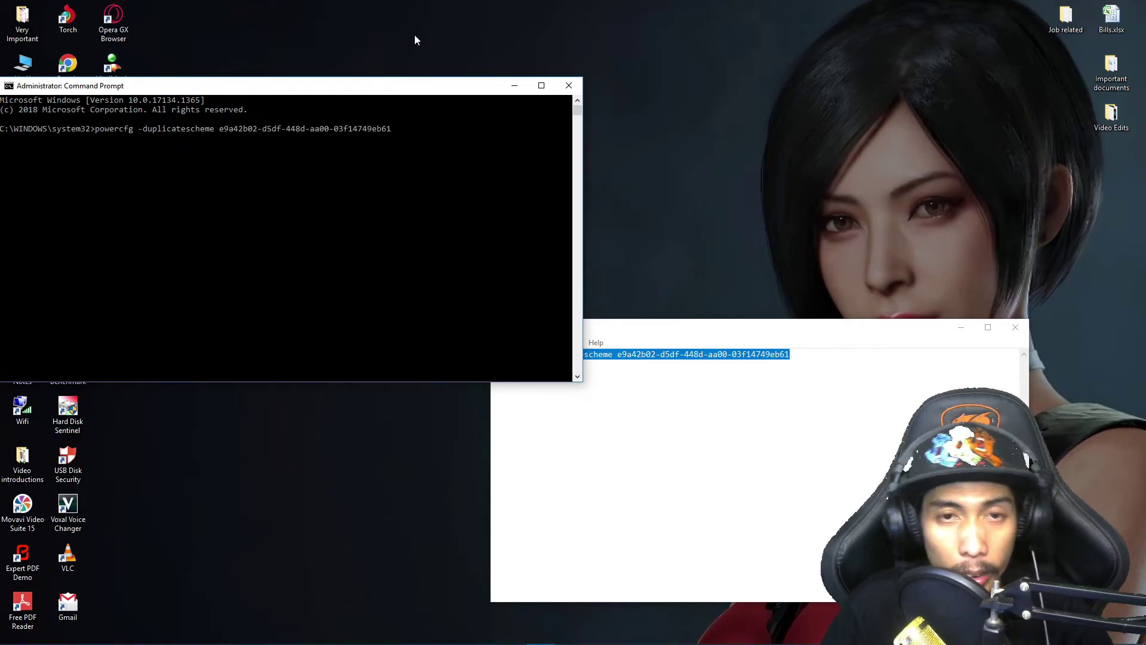
{"action": "left_click_drag", "start_coordinate": [266, 92], "coordinate": [341, 174]}
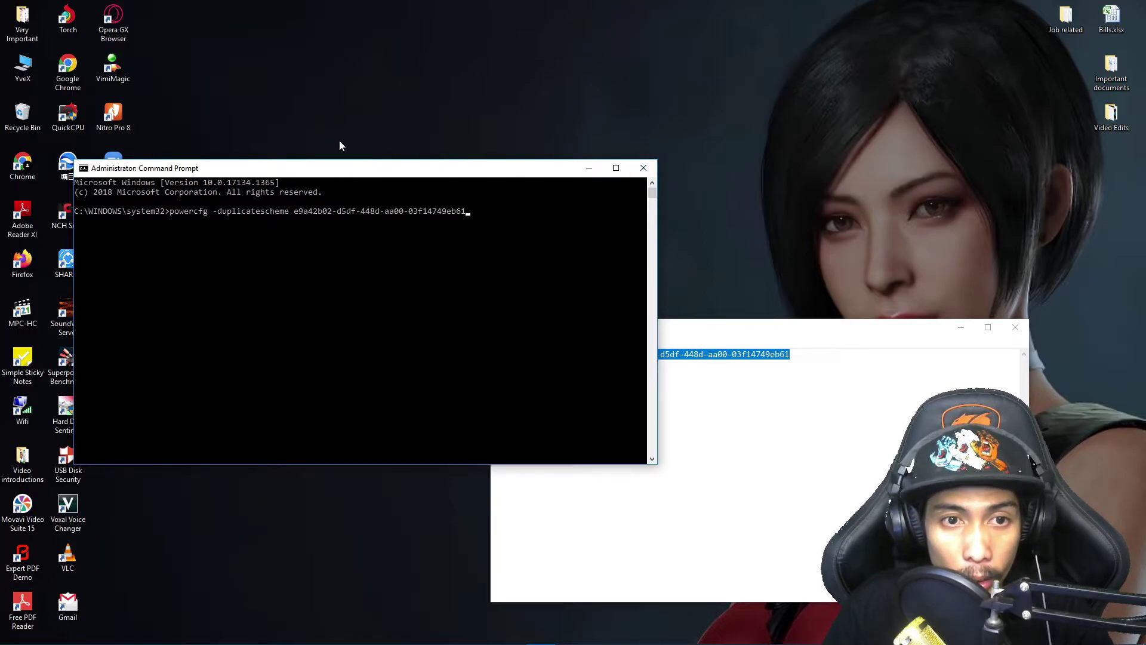
{"action": "left_click_drag", "start_coordinate": [287, 167], "coordinate": [219, 263]}
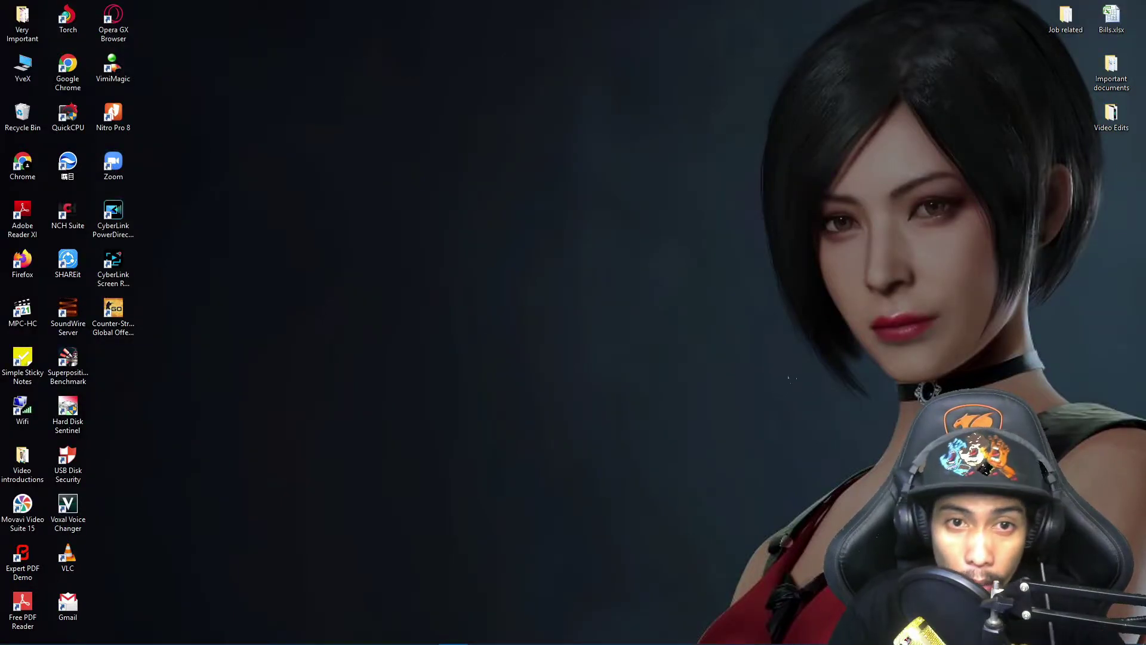
Open NVIDIA Control Panel and select Counter-strike: Global Offensive (csgo.exe) in the program-specific 3D settings
{"action": "right_click", "coordinate": [594, 289]}
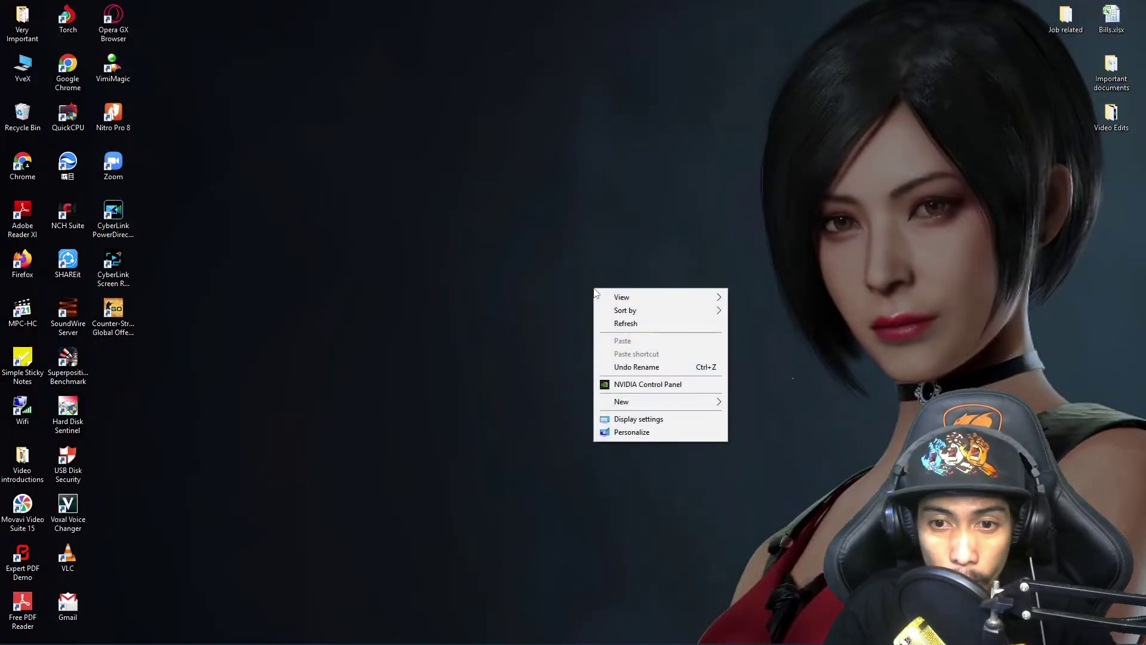
{"action": "left_click", "coordinate": [650, 385]}
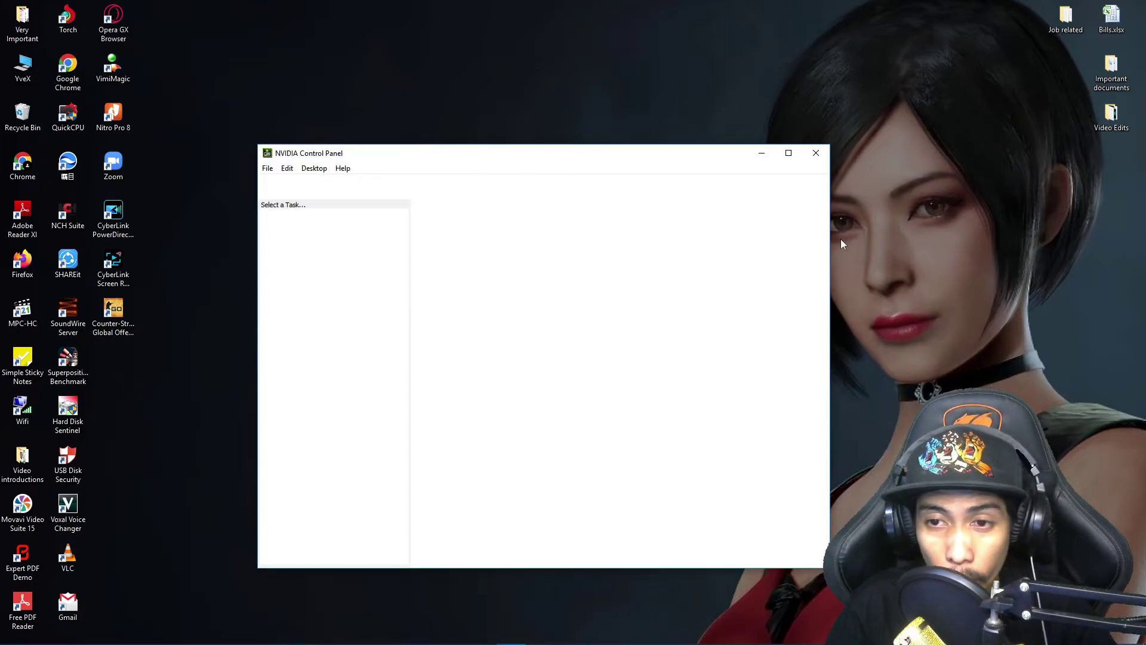
{"action": "right_click", "coordinate": [962, 240]}
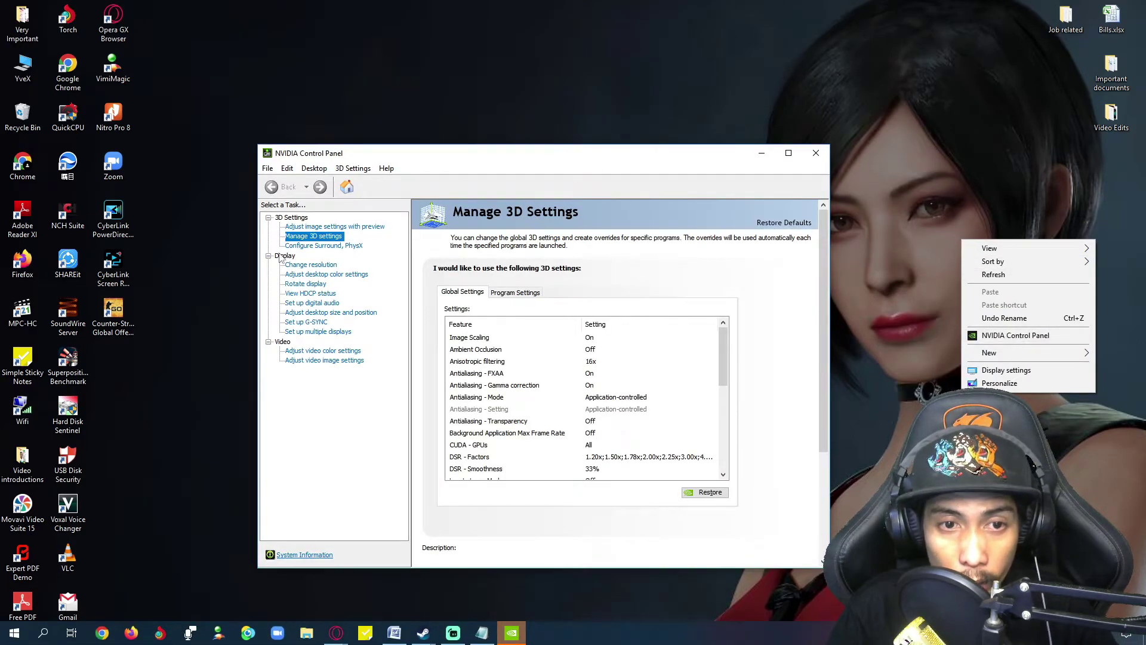
{"action": "left_click", "coordinate": [454, 276]}
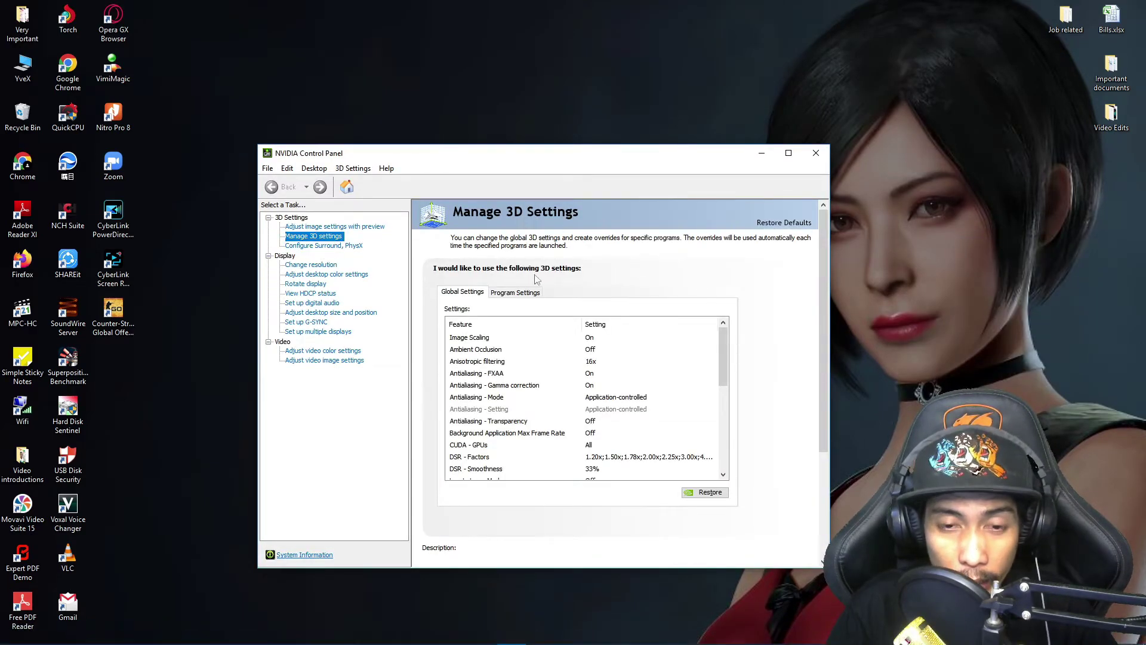
{"action": "left_click", "coordinate": [512, 291]}
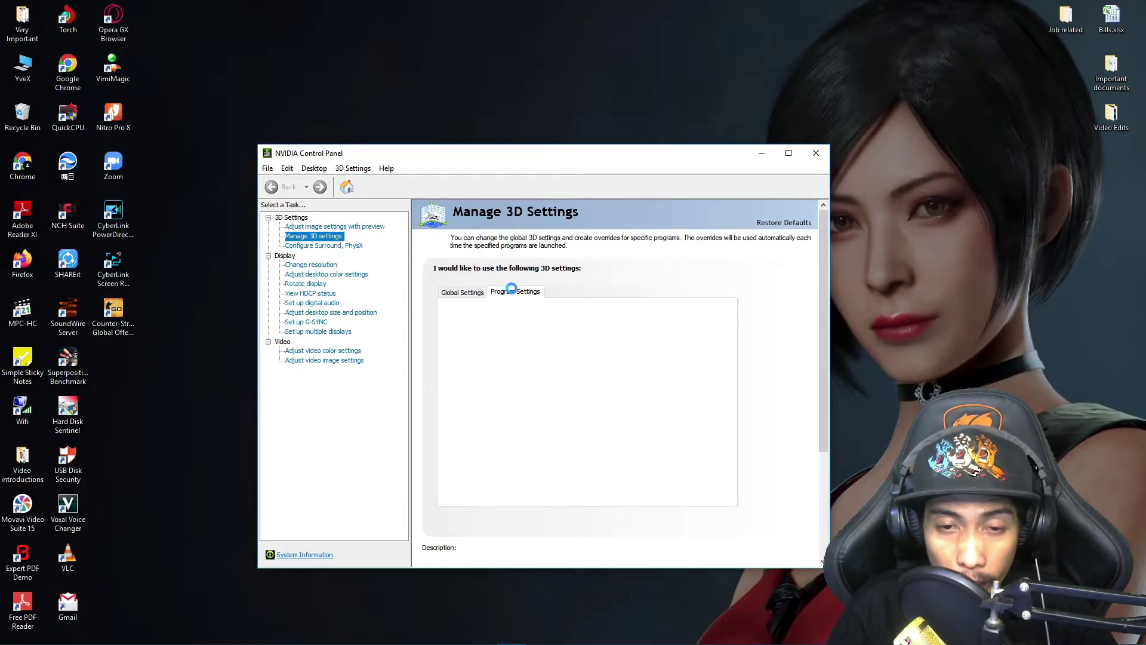
{"action": "left_click", "coordinate": [516, 323]}
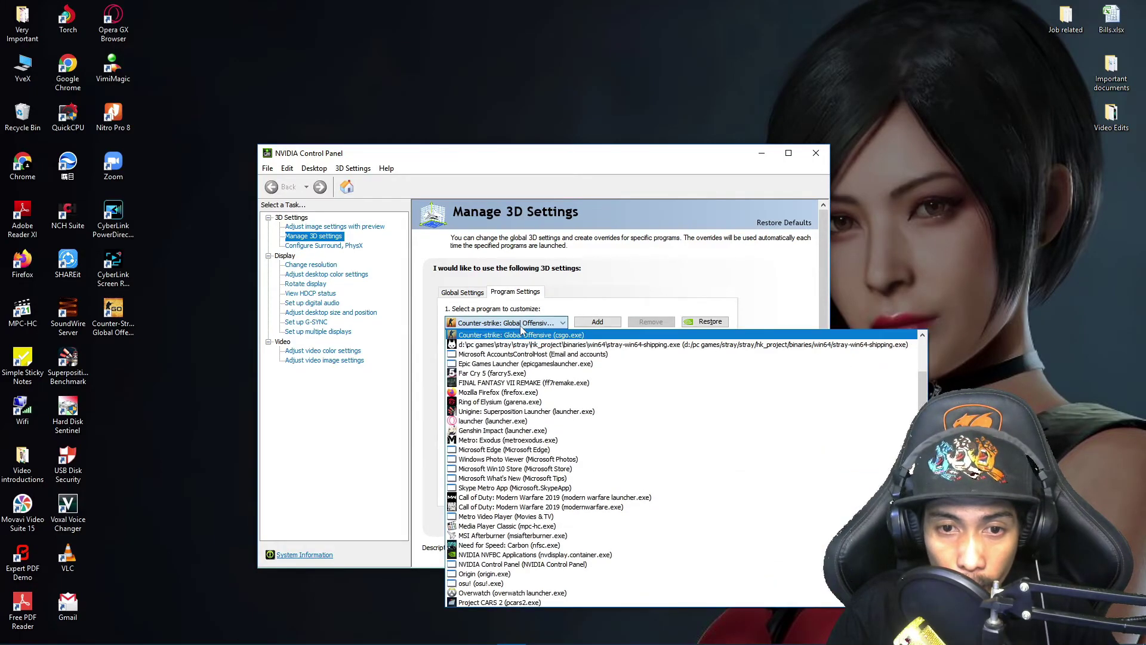
{"action": "left_click", "coordinate": [595, 332]}
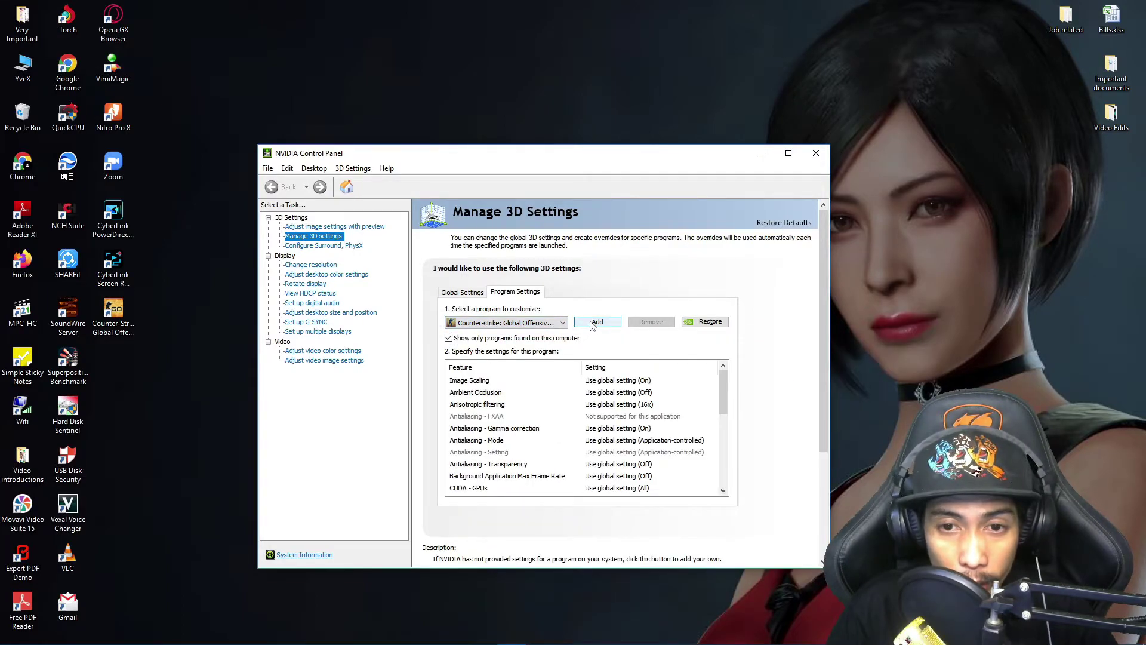
Choose csgo.exe from the recently used programs as a program to add to the 3D settings
{"action": "left_click", "coordinate": [592, 323]}
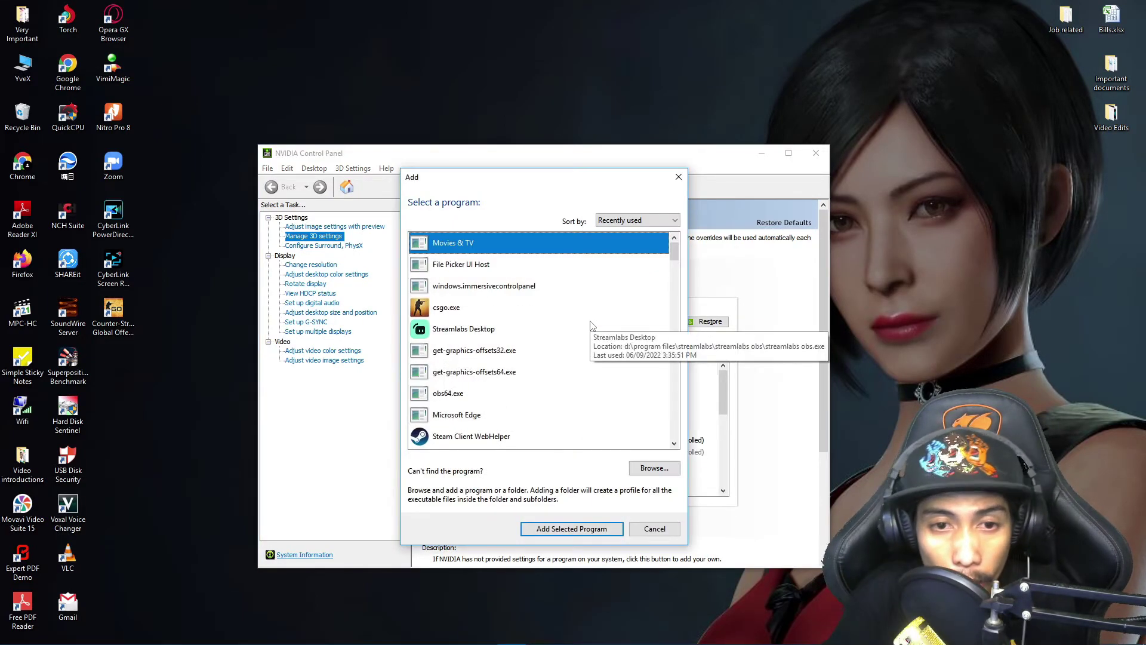
{"action": "left_click", "coordinate": [654, 467]}
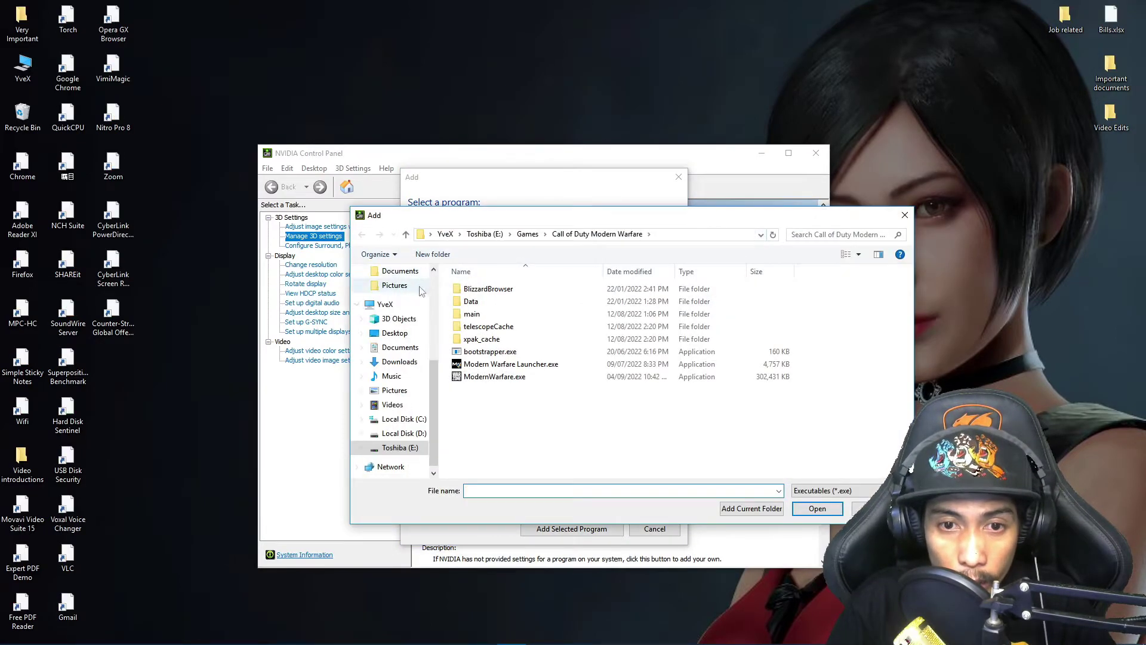
{"action": "left_click", "coordinate": [905, 215]}
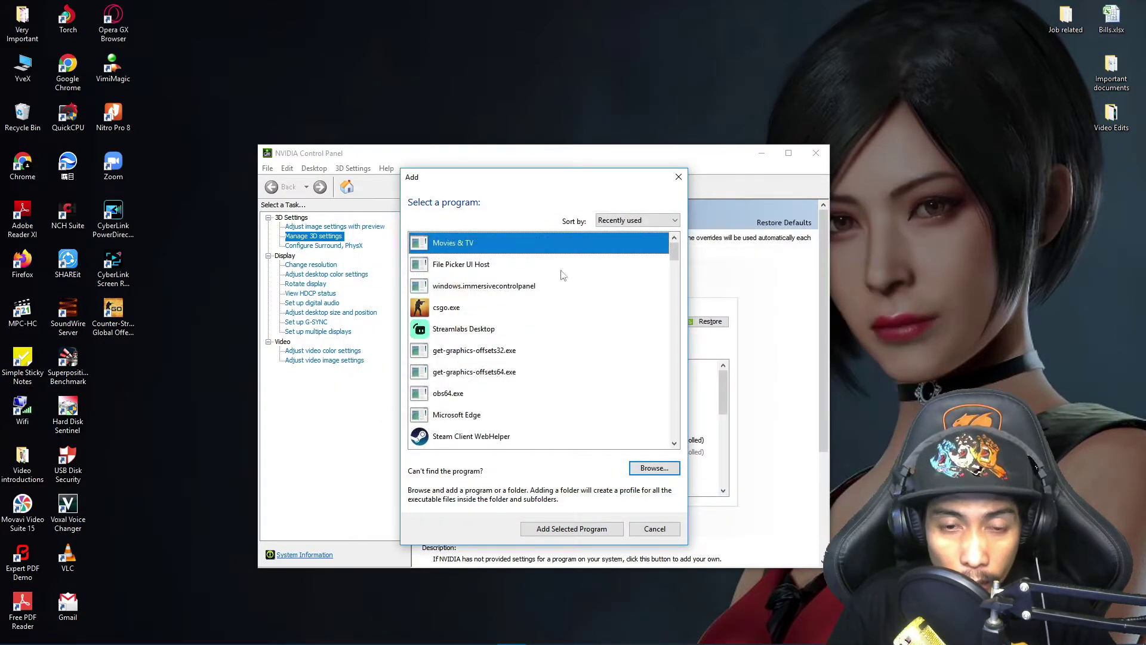
{"action": "double_click", "coordinate": [506, 307]}
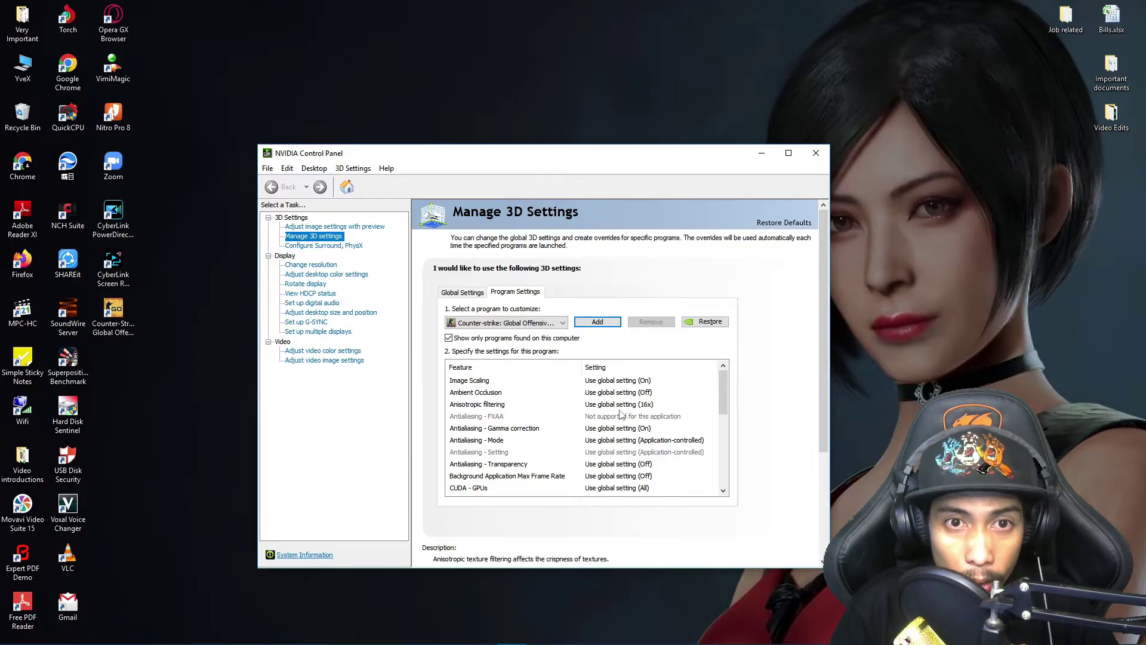
For Counter-strike: Global Offensive, set Low Latency Mode to Ultra and OpenGL rendering GPU to NVIDIA GeForce GTX 1660 Ti
{"action": "left_click_drag", "start_coordinate": [721, 394], "coordinate": [731, 431]}
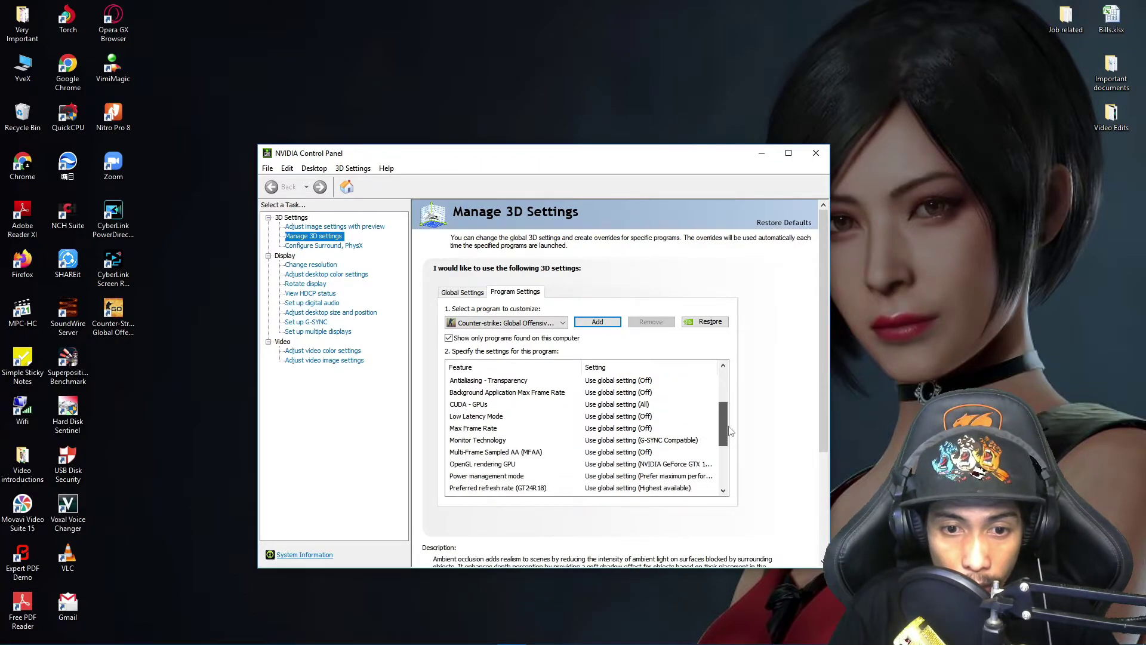
{"action": "left_click", "coordinate": [650, 416]}
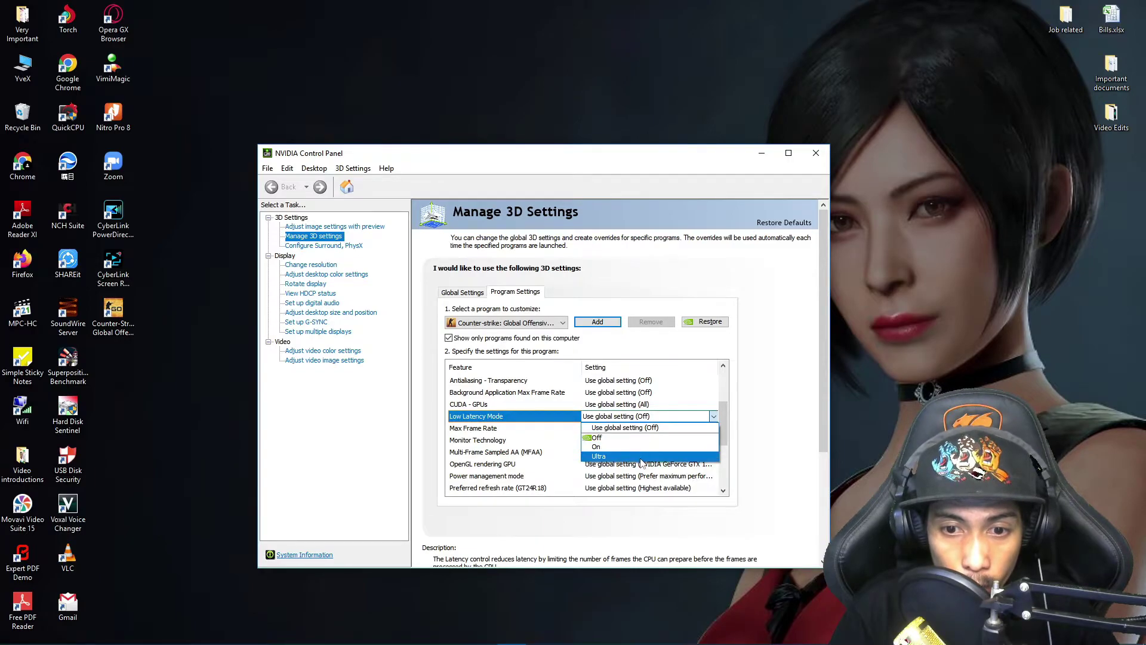
{"action": "left_click", "coordinate": [642, 457]}
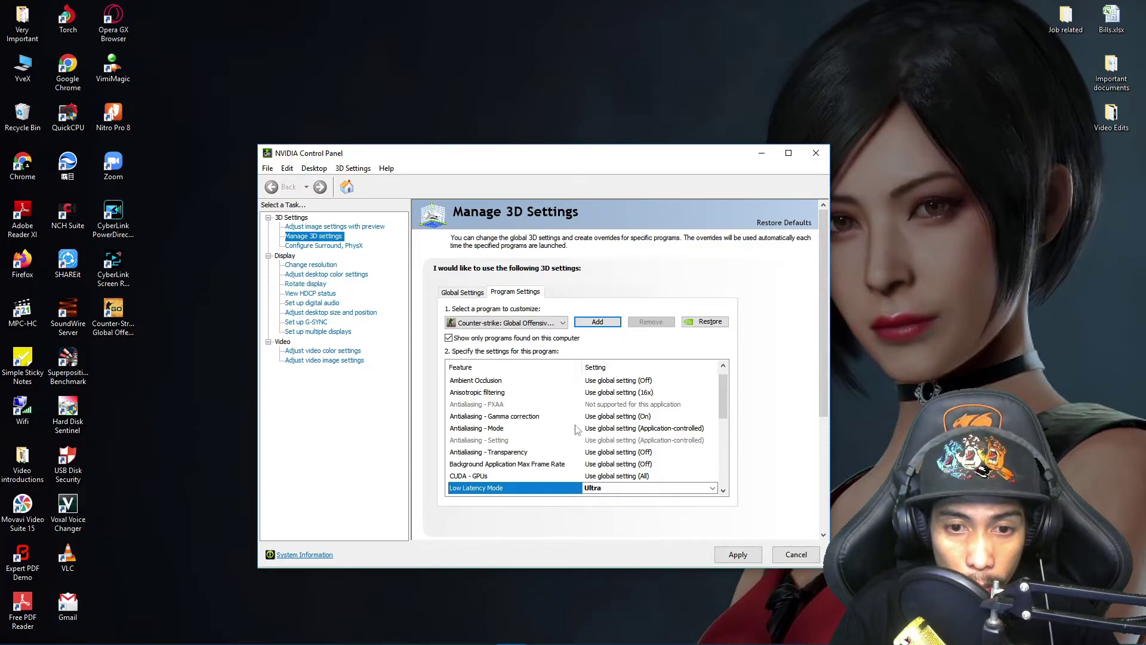
{"action": "left_click_drag", "start_coordinate": [723, 418], "coordinate": [727, 449]}
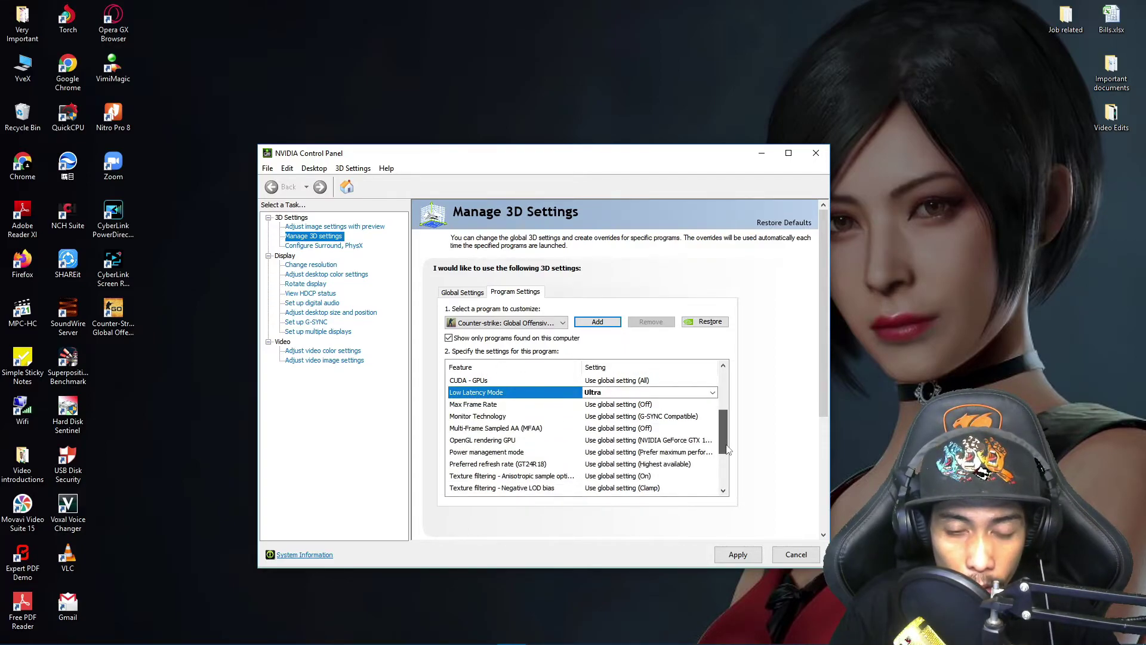
{"action": "left_click", "coordinate": [634, 440]}
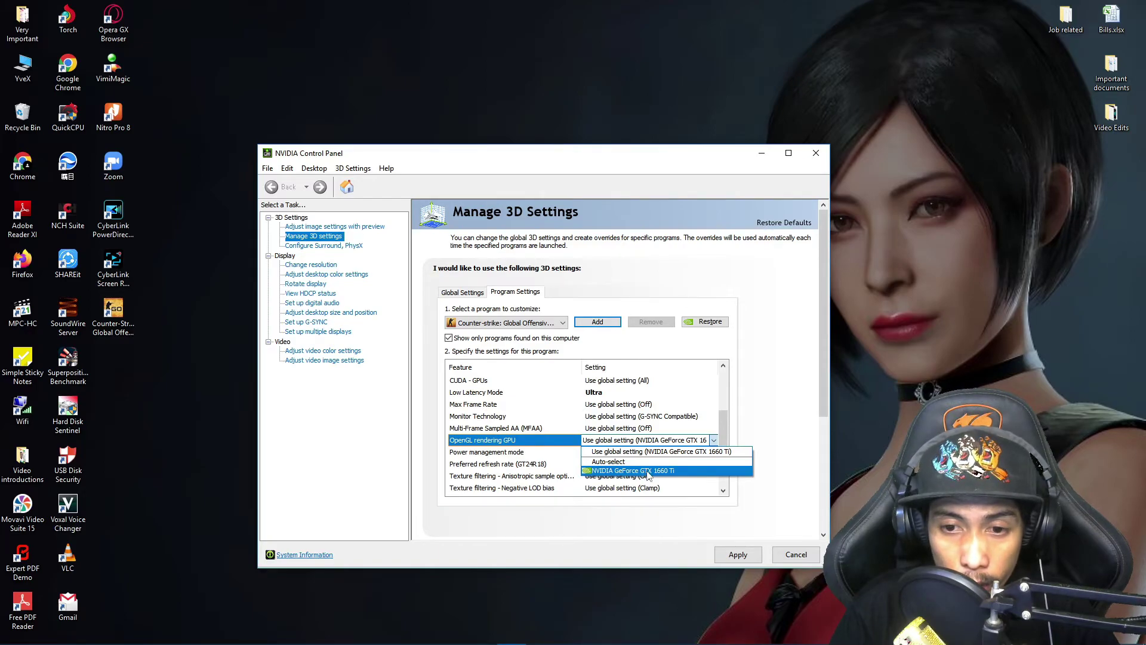
{"action": "left_click", "coordinate": [649, 471]}
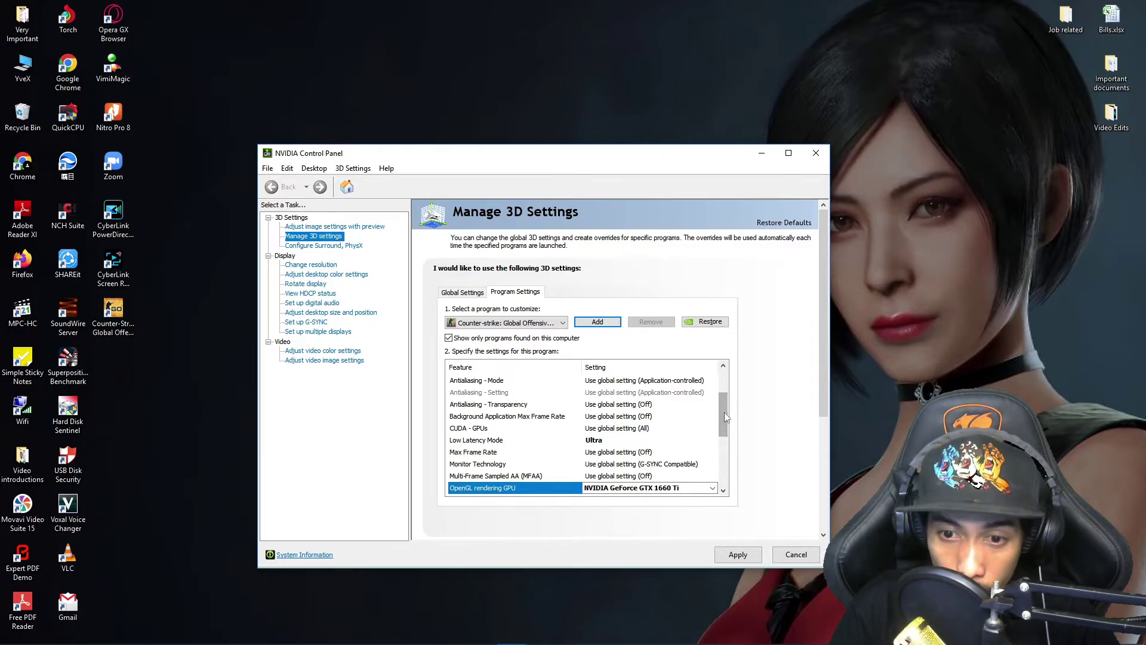
{"action": "left_click_drag", "start_coordinate": [724, 412], "coordinate": [720, 443]}
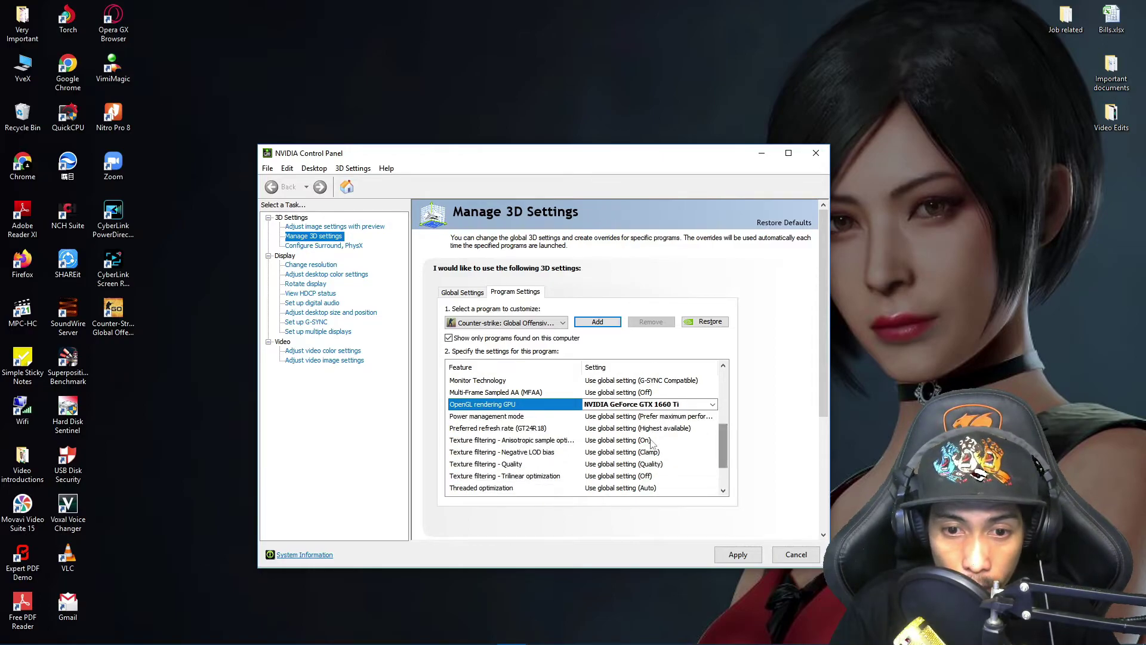
For Counter-strike: Global Offensive, set Power management mode to Prefer maximum performance and Preferred refresh rate to Highest available
{"action": "left_click", "coordinate": [651, 416]}
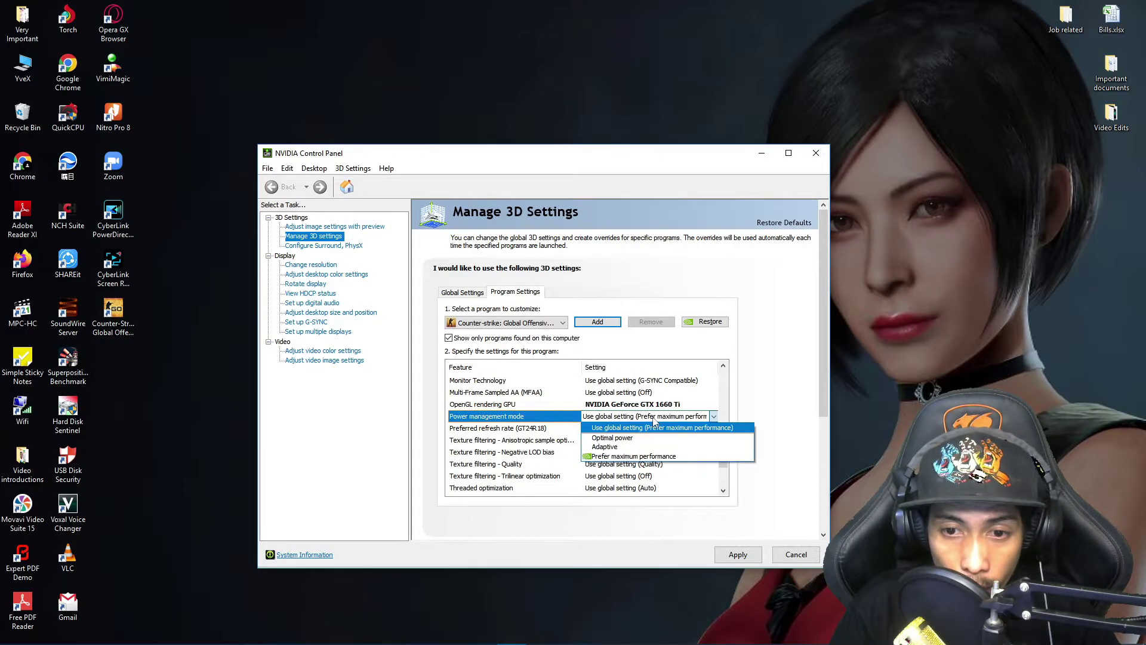
{"action": "left_click", "coordinate": [641, 457]}
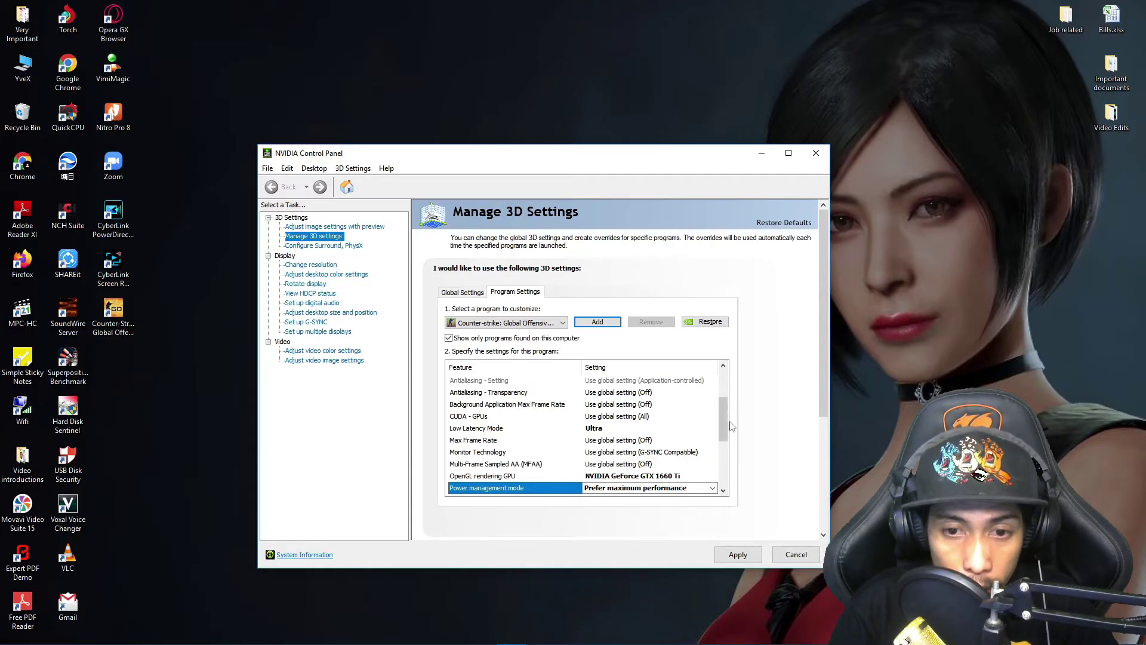
{"action": "left_click_drag", "start_coordinate": [726, 425], "coordinate": [727, 461]}
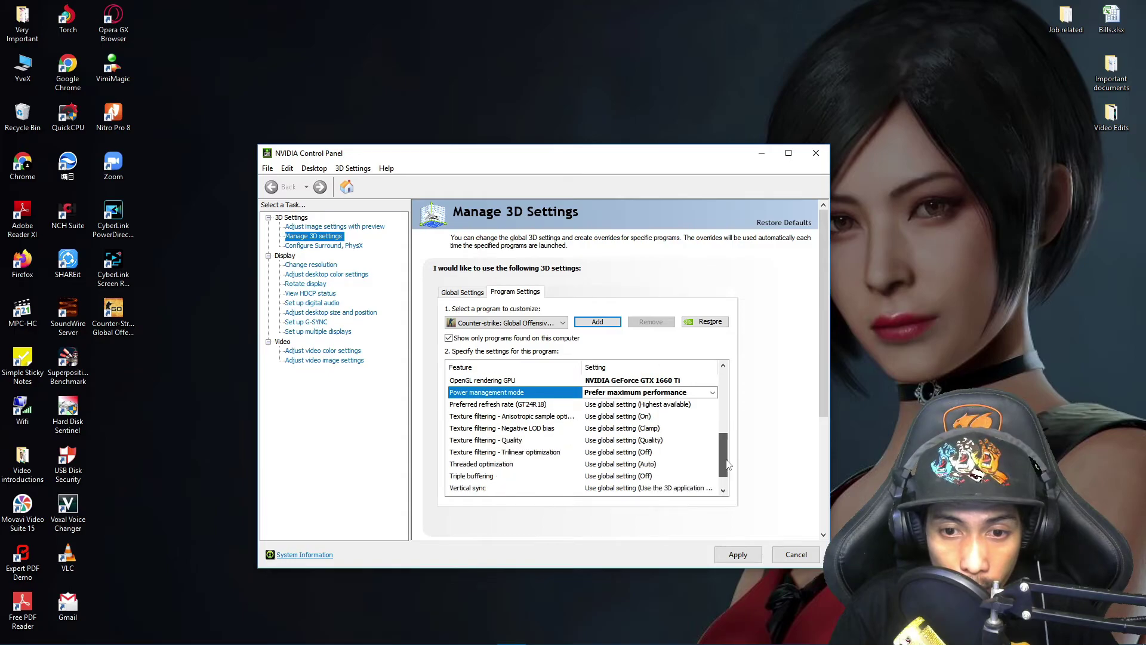
{"action": "left_click", "coordinate": [617, 407]}
{"action": "left_click", "coordinate": [617, 411]}
{"action": "left_click", "coordinate": [702, 429]}
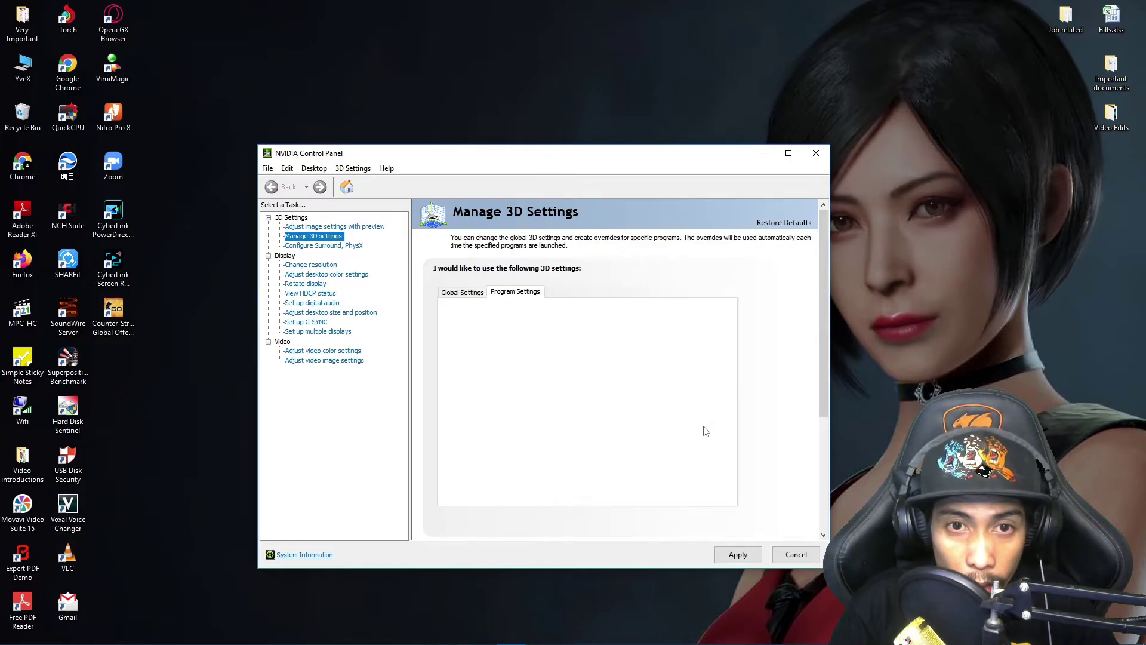
Set Texture filtering - Quality to High performance and Threaded optimization to Auto for the game
{"action": "left_click_drag", "start_coordinate": [720, 424], "coordinate": [722, 485]}
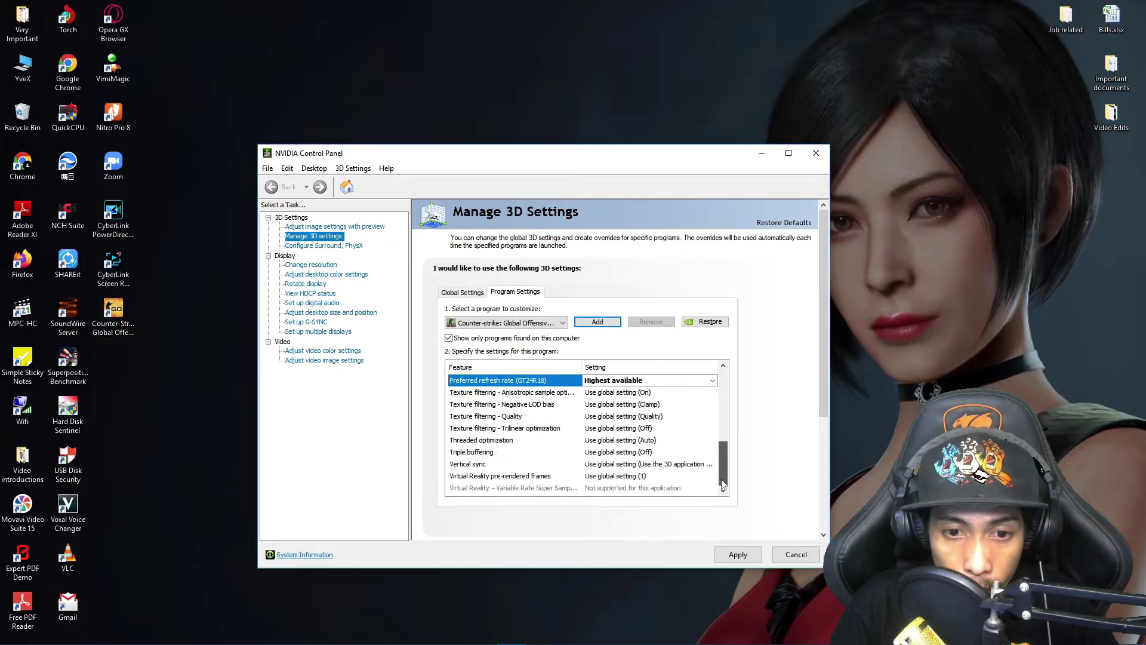
{"action": "left_click", "coordinate": [624, 416]}
{"action": "left_click", "coordinate": [627, 416]}
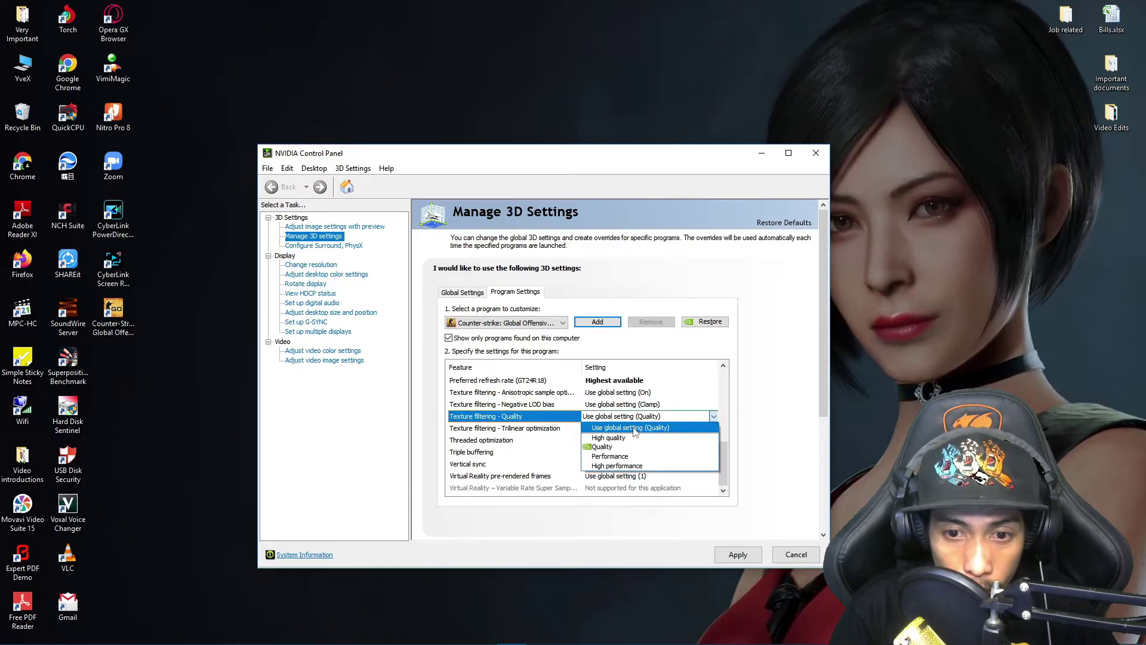
{"action": "left_click", "coordinate": [637, 466]}
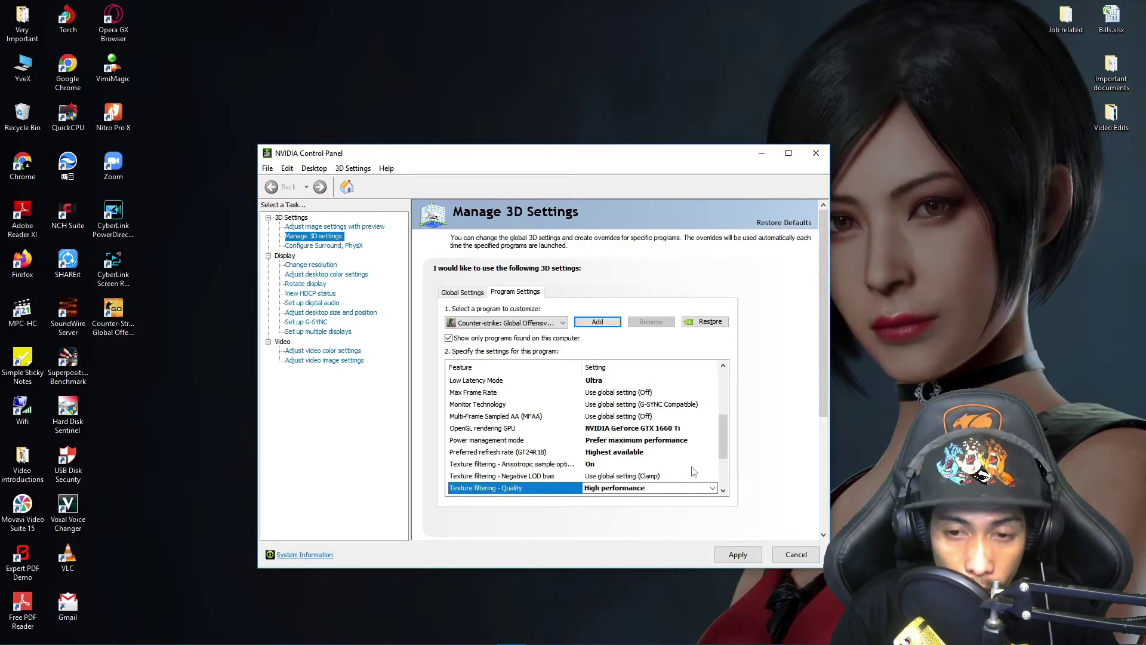
{"action": "left_click_drag", "start_coordinate": [726, 440], "coordinate": [720, 472]}
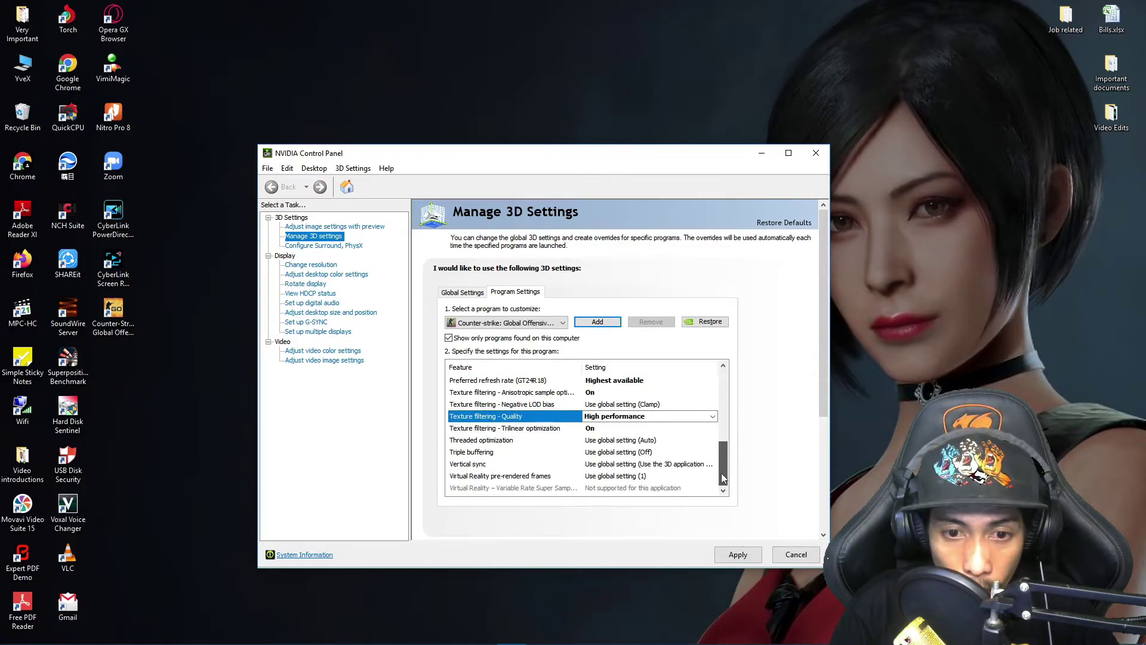
{"action": "left_click", "coordinate": [624, 440]}
{"action": "left_click", "coordinate": [596, 468]}
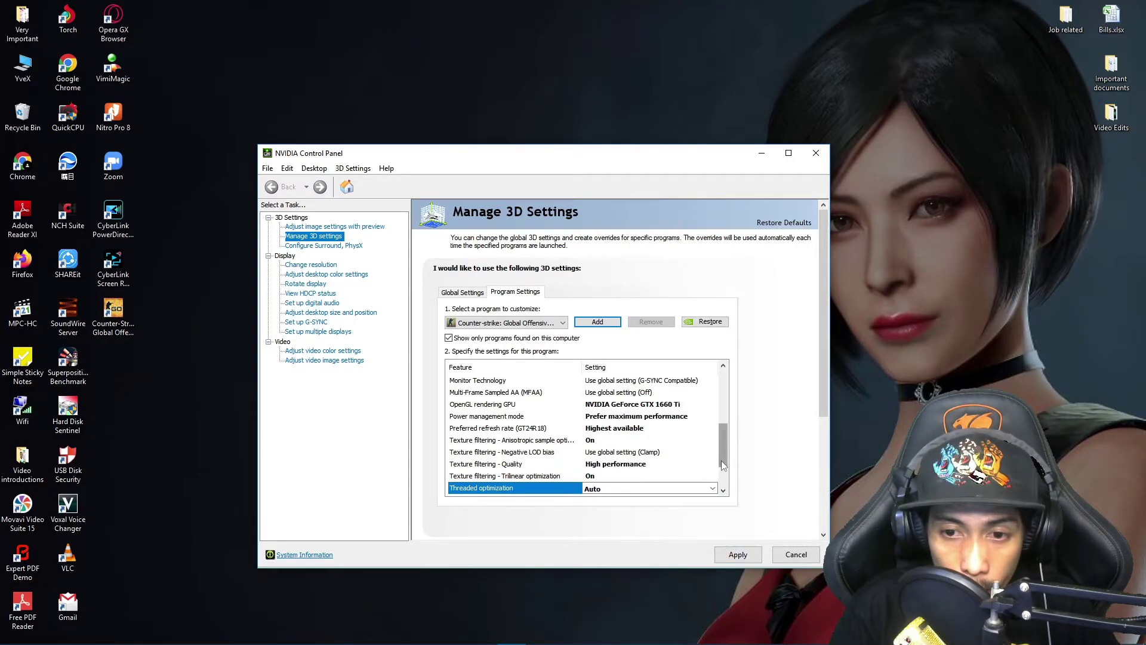
Review the customized 3D settings for Counter-strike: Global Offensive and apply them
{"action": "left_click_drag", "start_coordinate": [721, 460], "coordinate": [718, 391]}
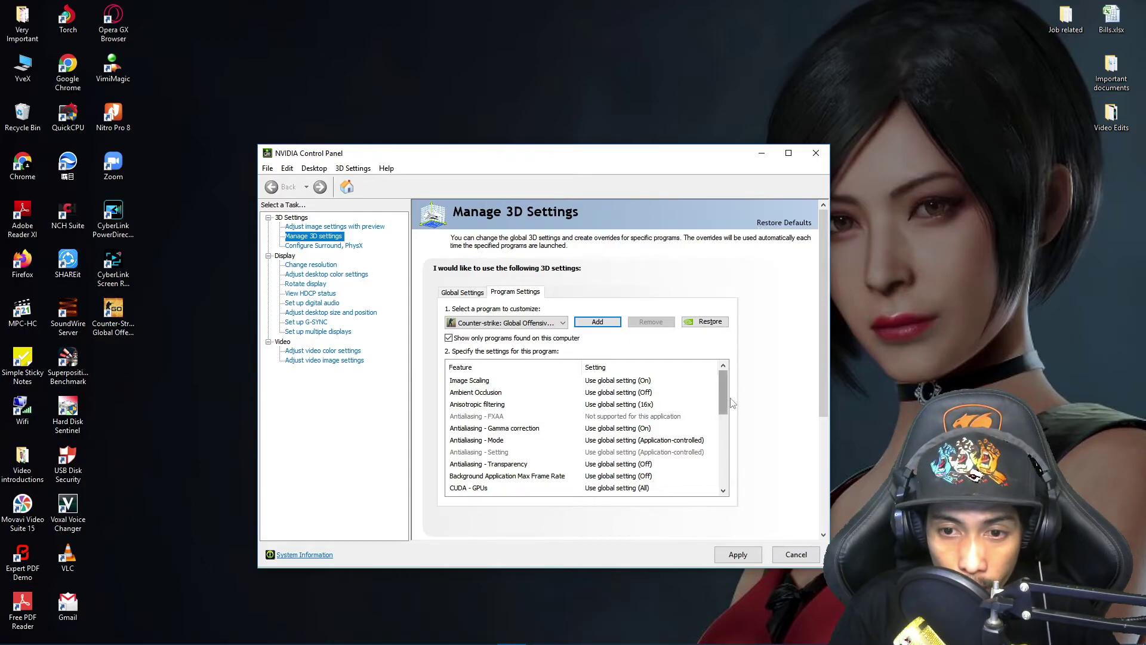
{"action": "left_click_drag", "start_coordinate": [726, 396], "coordinate": [729, 418]}
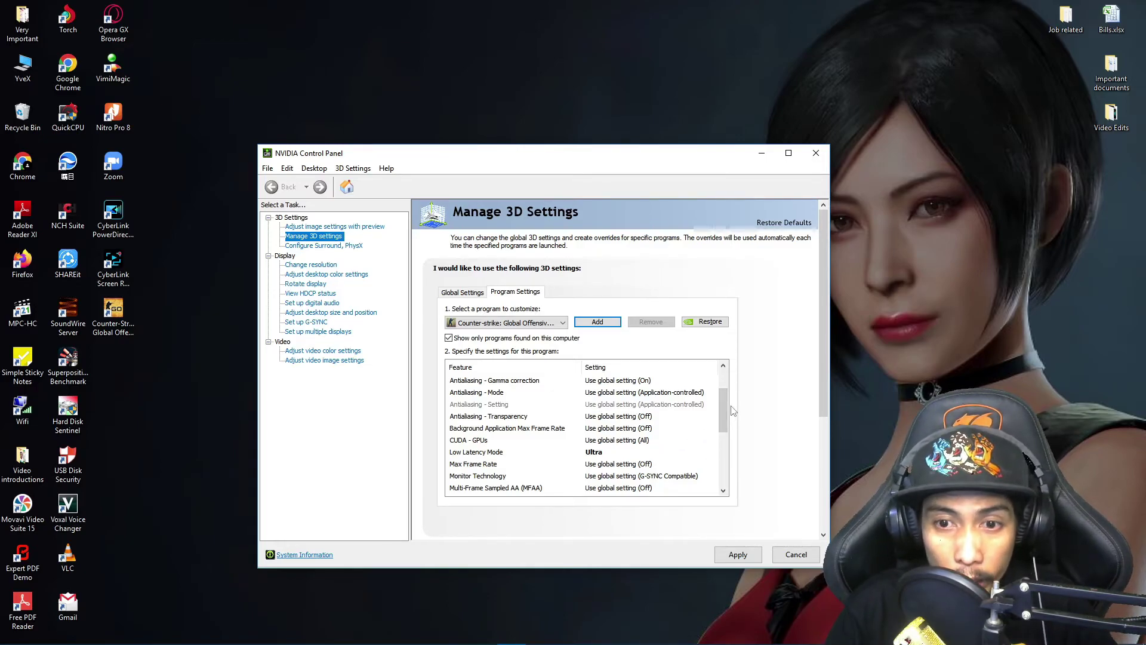
{"action": "left_click_drag", "start_coordinate": [720, 407], "coordinate": [729, 443]}
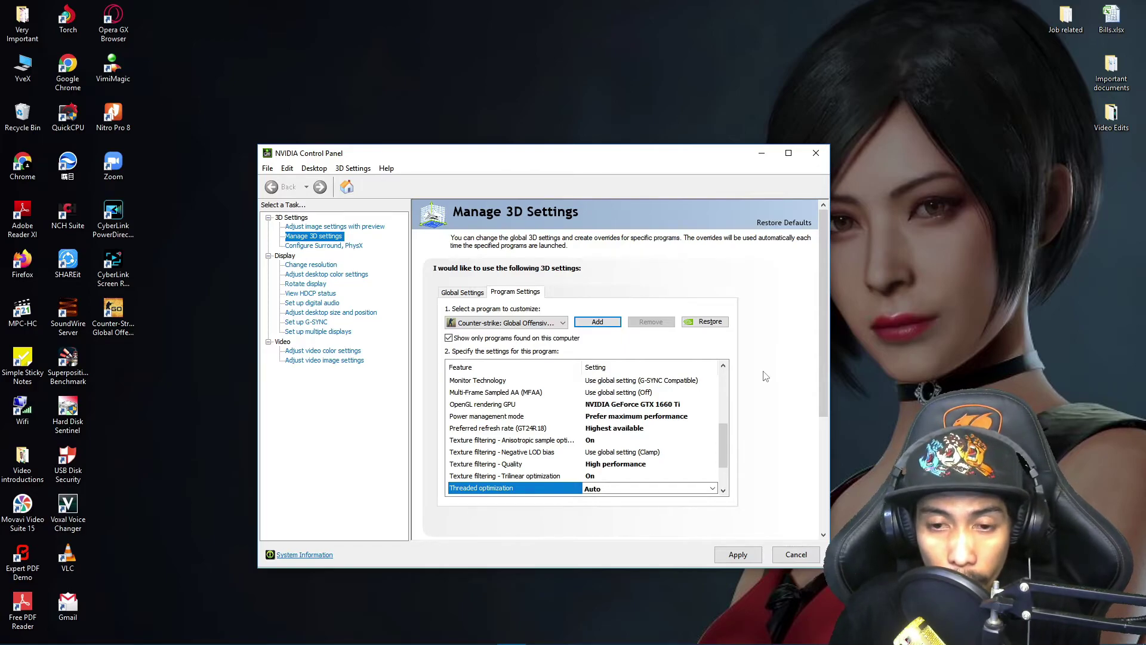
{"action": "left_click", "coordinate": [744, 556]}
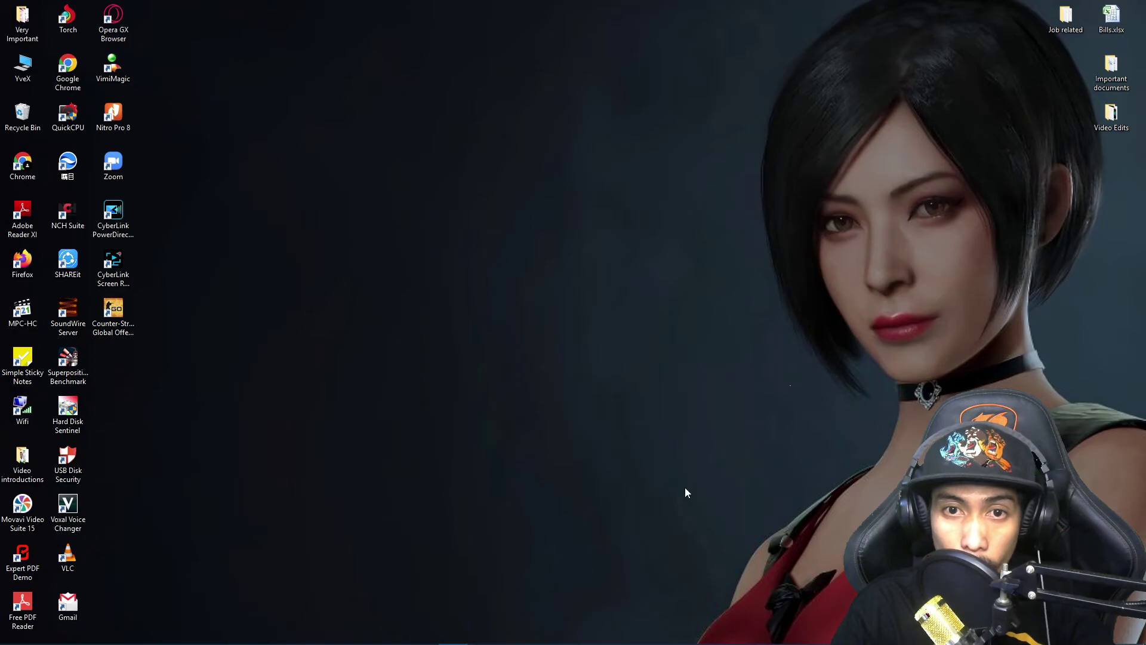
Switch to Counter-Strike: Global Offensive, close the console and set Enable Developer Console (~) to Yes in the game settings
{"action": "mouse_move", "coordinate": [558, 642]}
{"action": "left_click", "coordinate": [515, 636]}
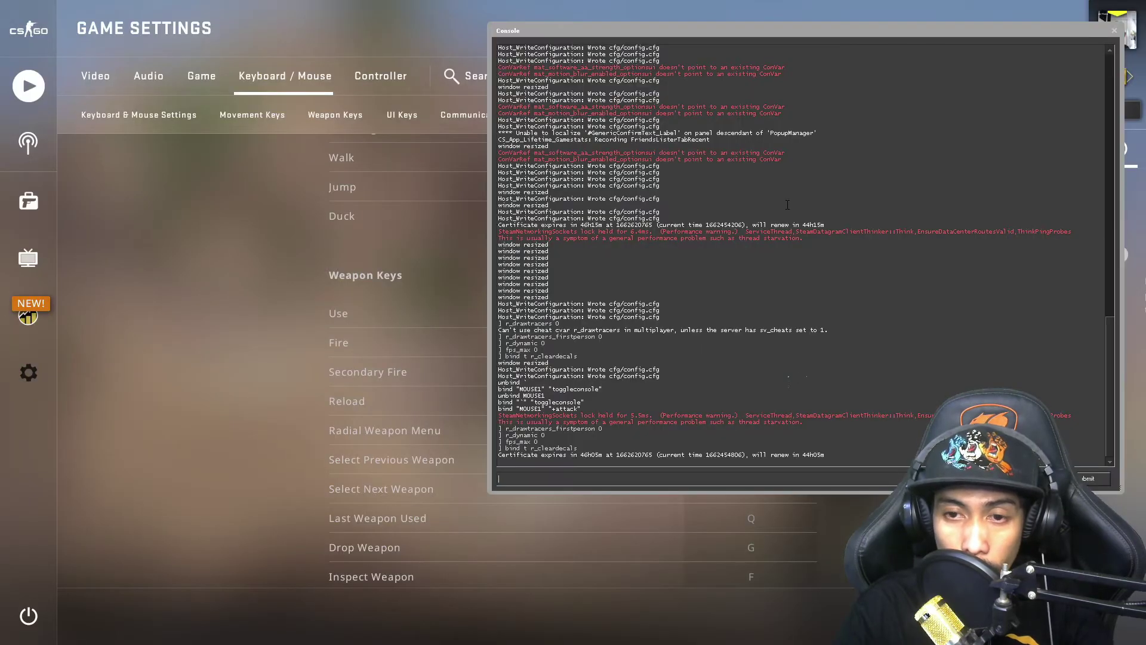
{"action": "key", "text": "grave"}
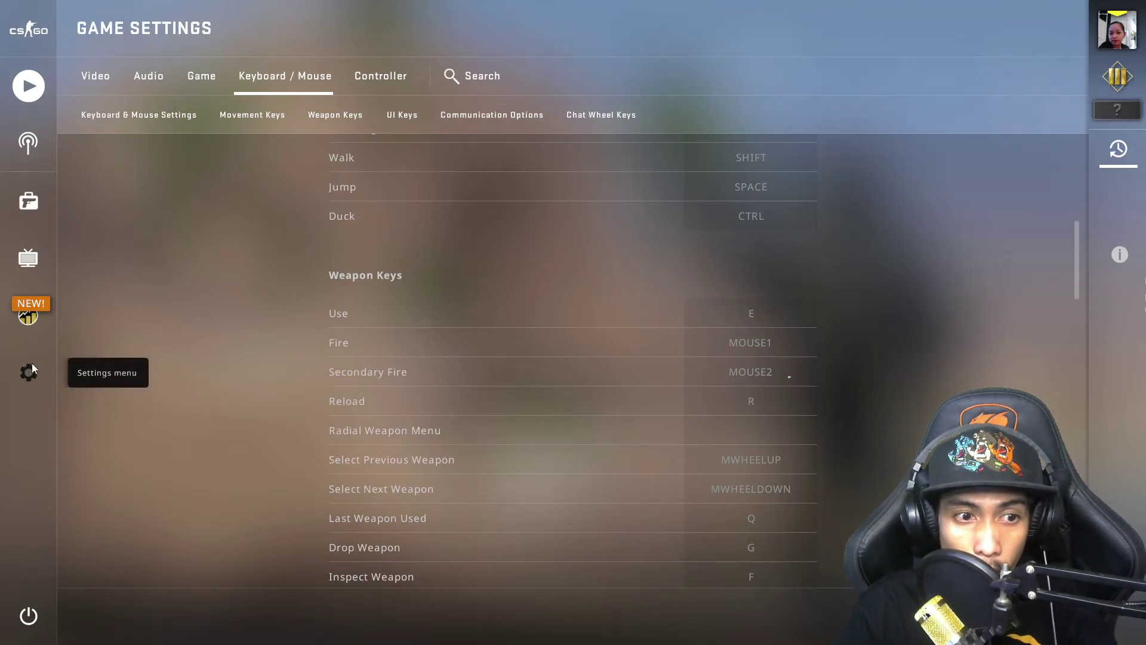
{"action": "left_click", "coordinate": [193, 76]}
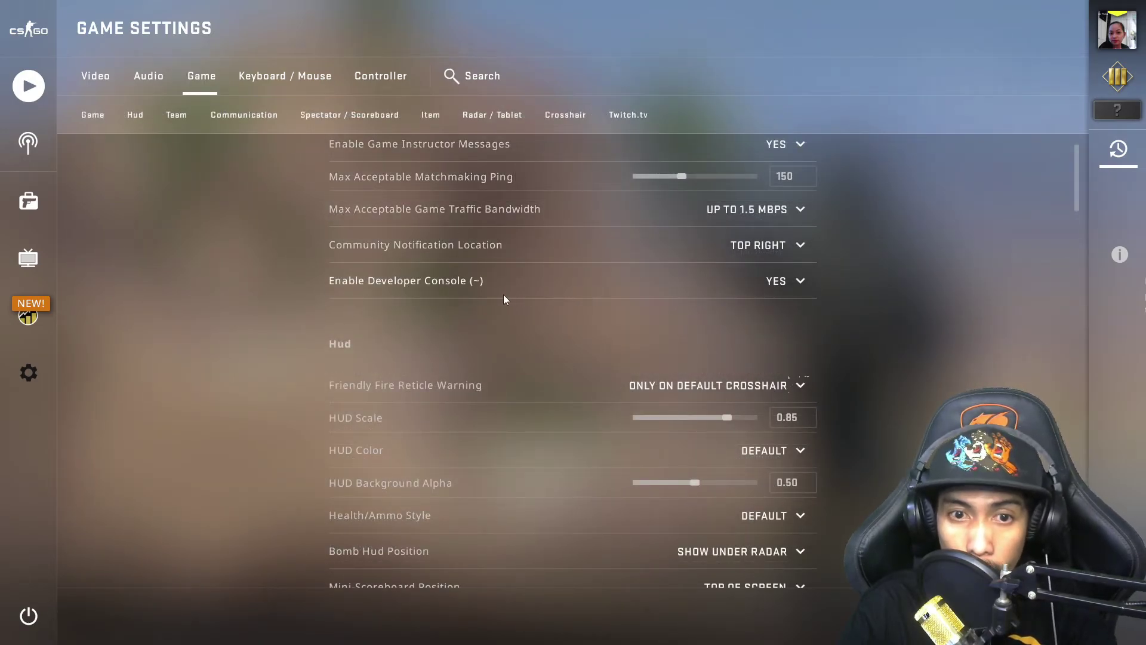
{"action": "left_click", "coordinate": [790, 286]}
{"action": "left_click", "coordinate": [796, 317]}
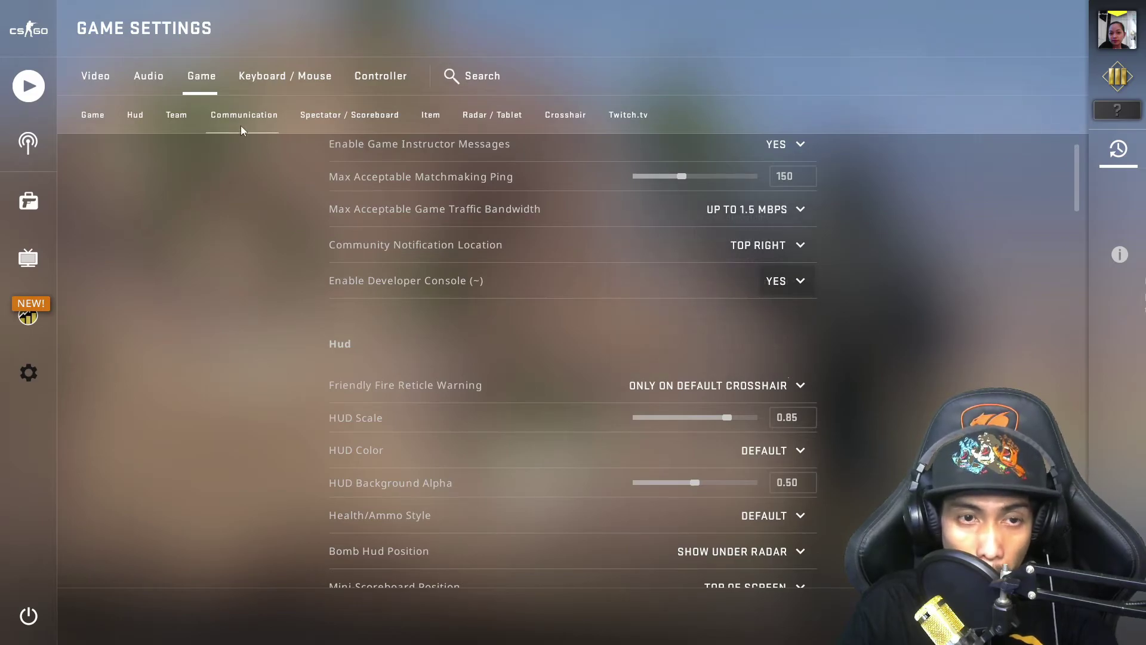
Check the Toggle Console binding under UI Keys in the keyboard and mouse settings, and toggle the developer console
{"action": "left_click", "coordinate": [289, 77]}
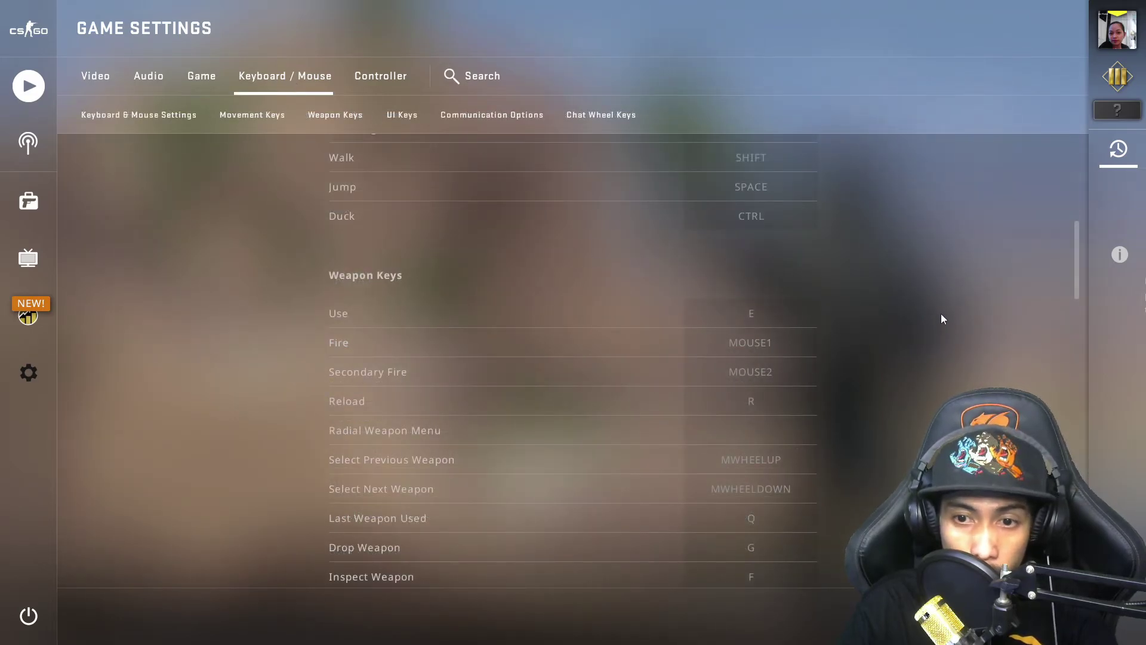
{"action": "scroll", "coordinate": [941, 313], "scroll_direction": "up", "scroll_amount": 5}
{"action": "scroll", "coordinate": [872, 342], "scroll_direction": "down", "scroll_amount": 6}
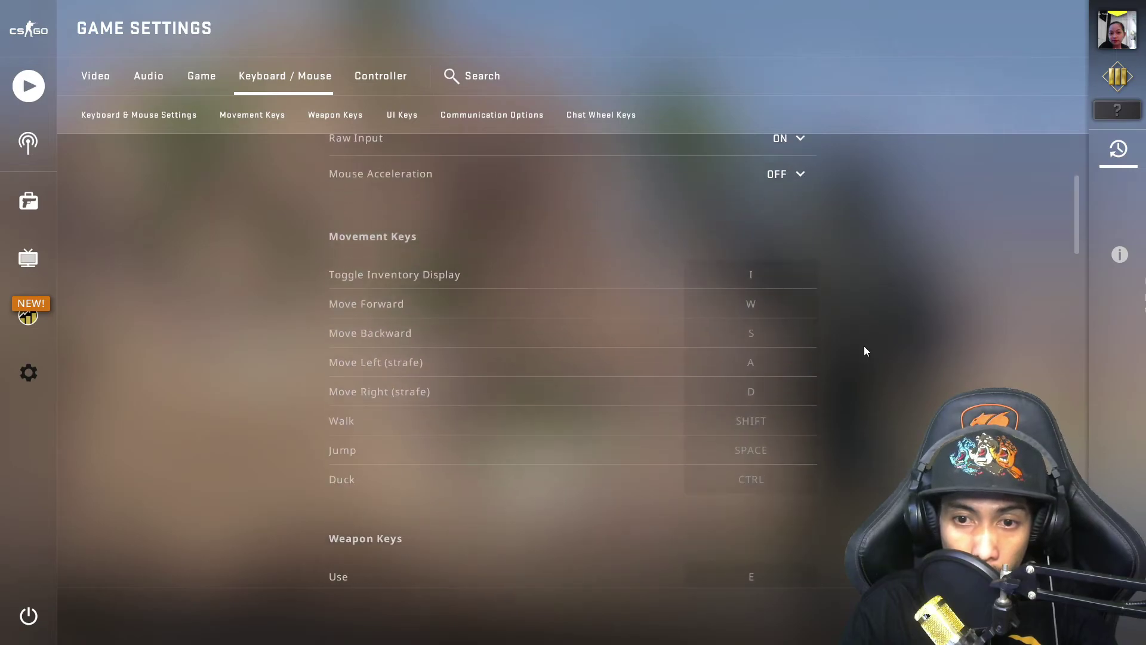
{"action": "scroll", "coordinate": [864, 346], "scroll_direction": "down", "scroll_amount": 8}
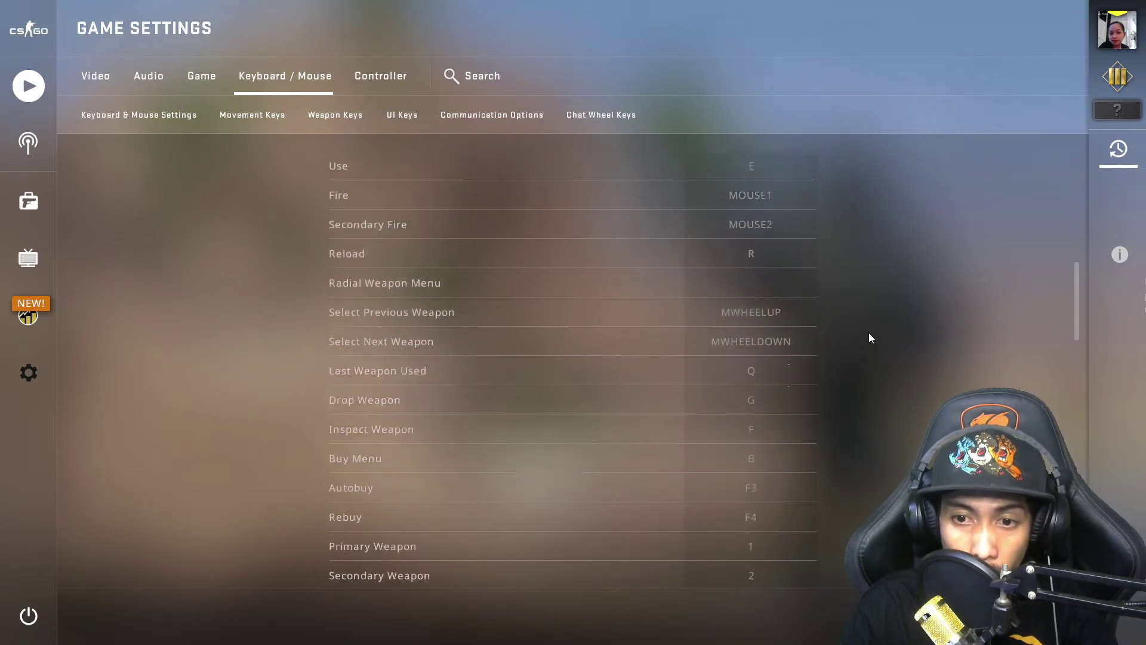
{"action": "scroll", "coordinate": [870, 335], "scroll_direction": "down", "scroll_amount": 5}
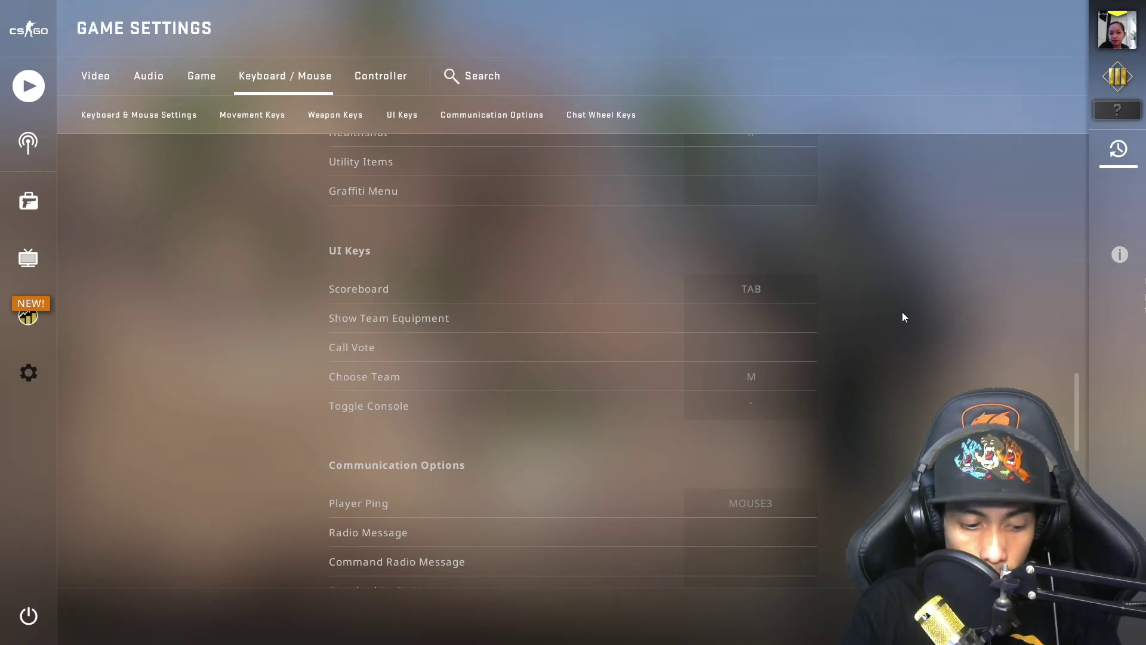
{"action": "key", "text": "grave"}
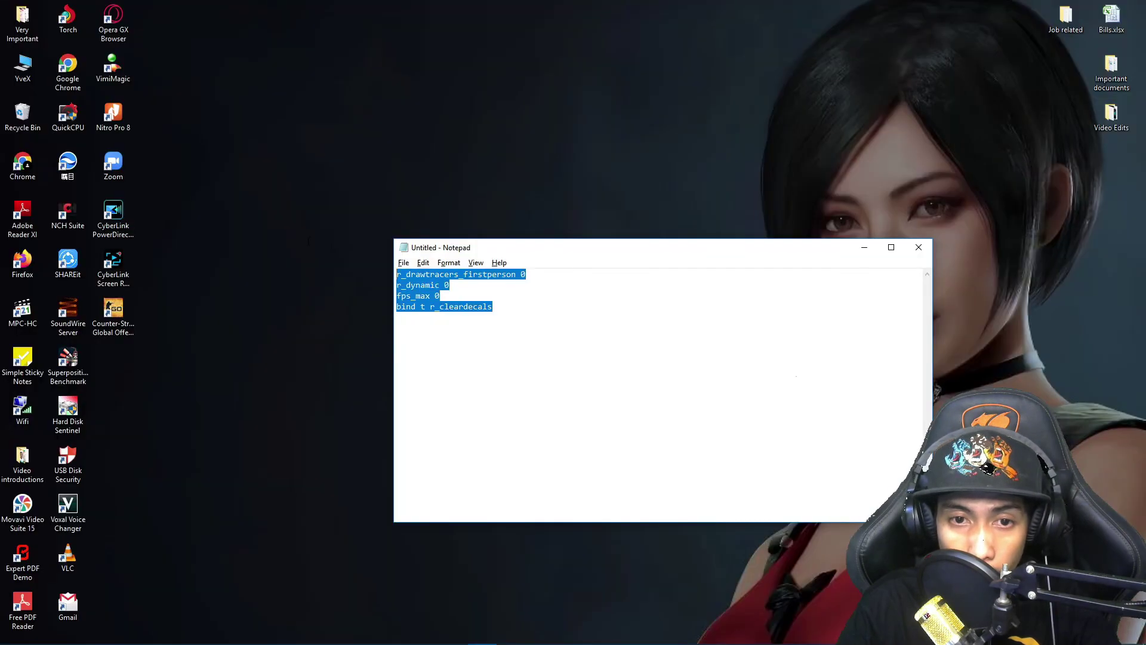
In Notepad, clear the text selection on the list of console commands
{"action": "left_click", "coordinate": [527, 315]}
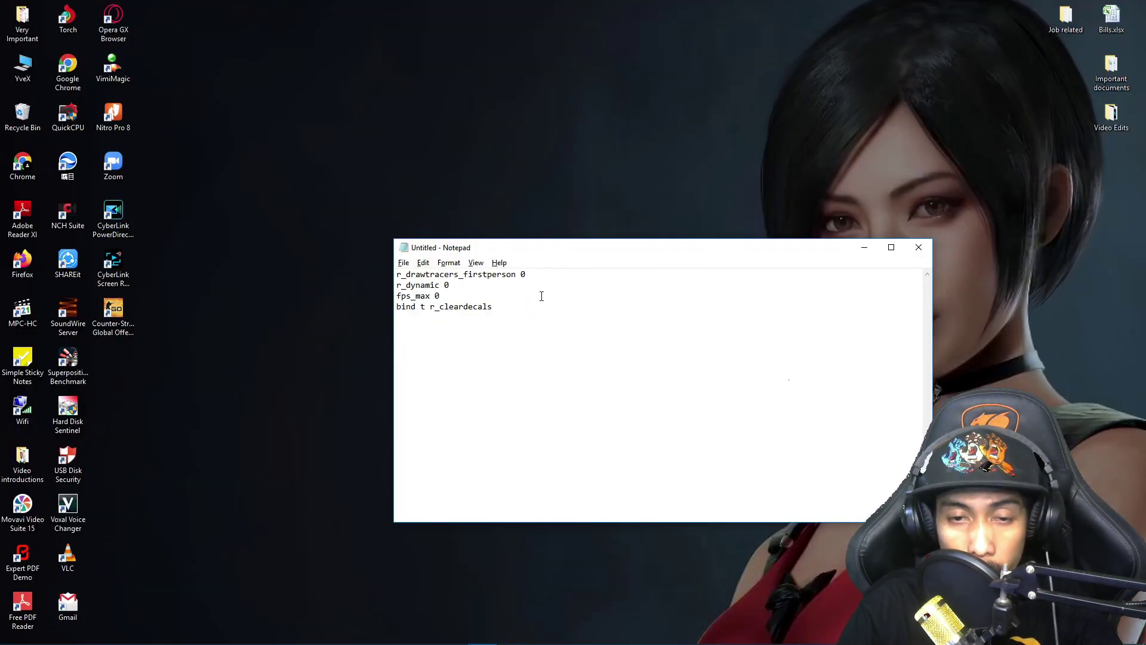